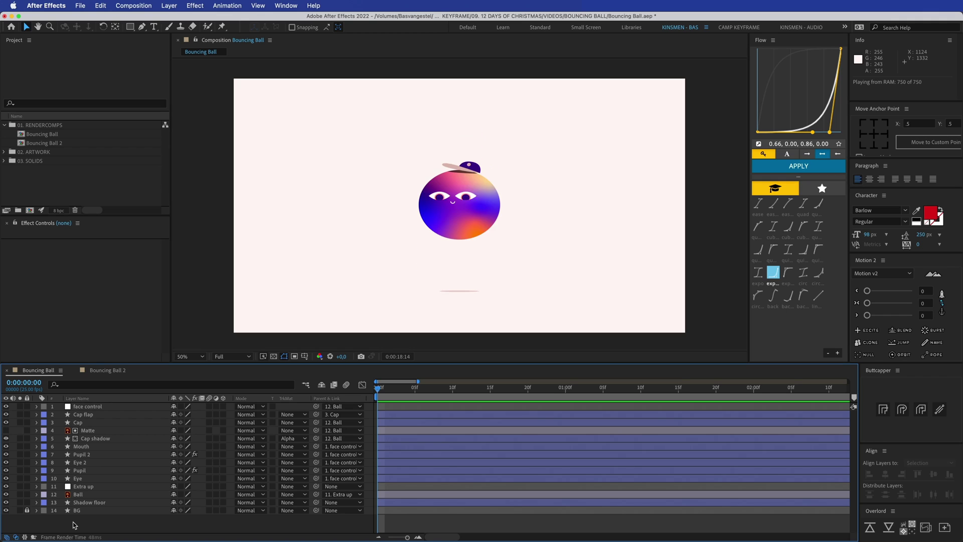
Step: Stop the preview, open Bouncing Ball 2, and switch to the ball artwork in Illustrator
key(space)
click(106, 370)
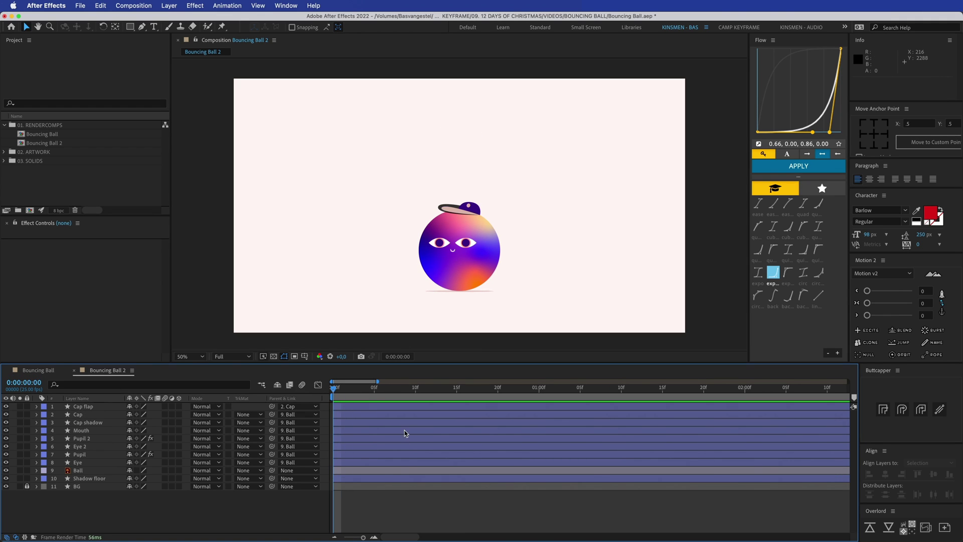
key(super+Tab)
Step: Lock the background rectangle in Illustrator
drag(585, 348, 563, 334)
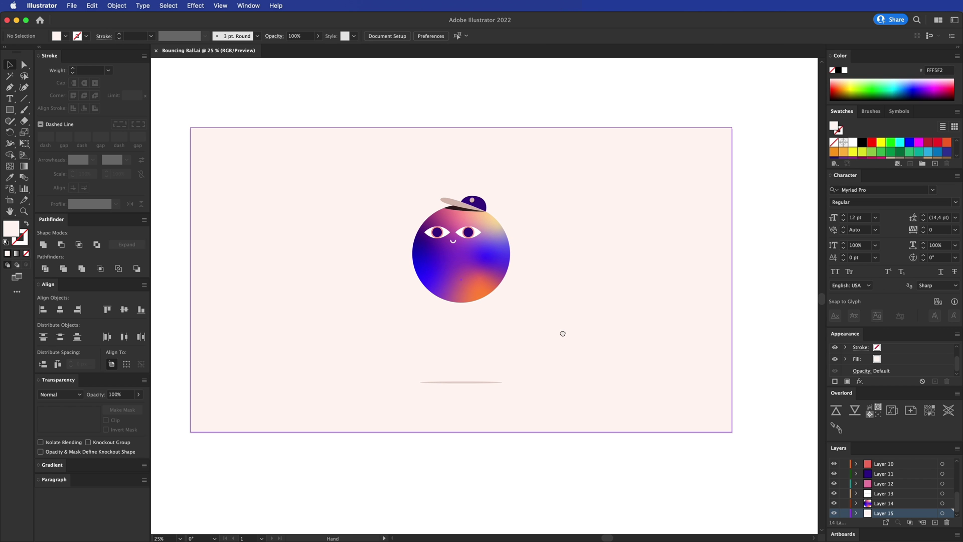
click(562, 332)
key(super+2)
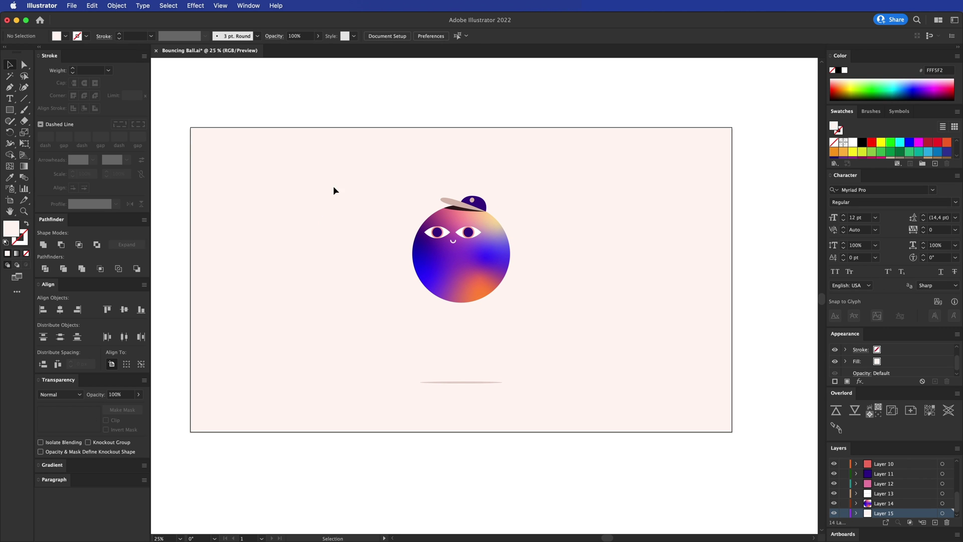
Step: Zoom in and pull the ball body aside to inspect it, then put it back
drag(337, 181, 337, 204)
key(super+equal)
key(super+equal)
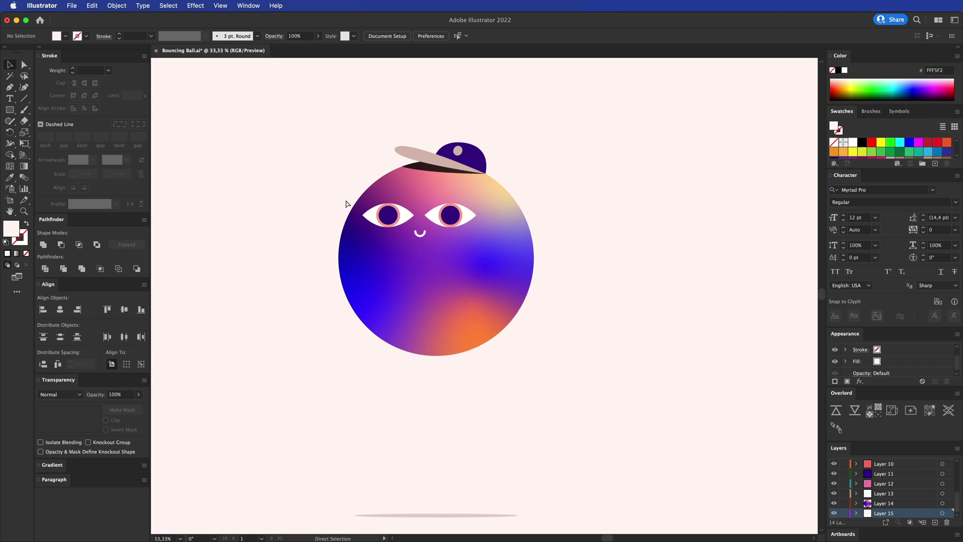
drag(376, 239, 380, 268)
drag(424, 297, 633, 290)
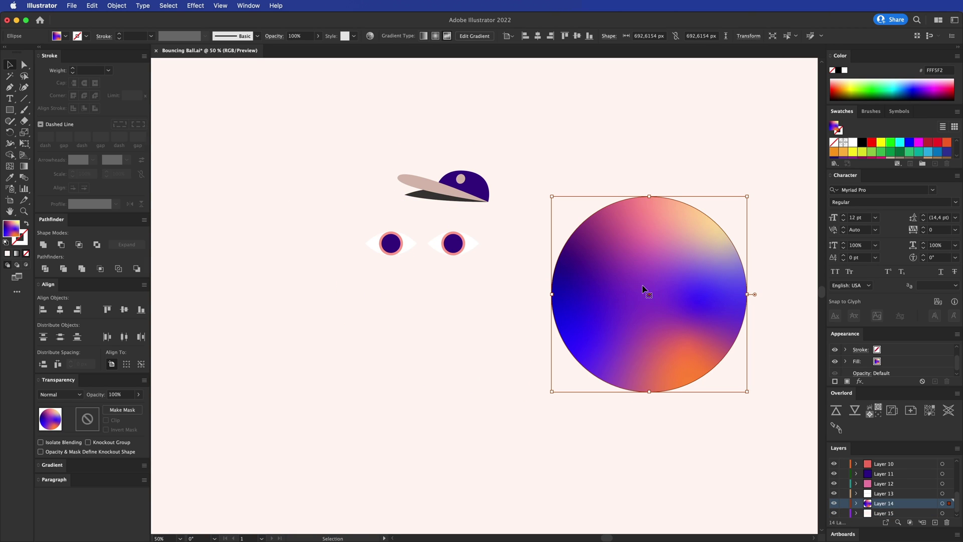
key(super+z)
click(341, 196)
key(super+equal)
key(super+equal)
click(369, 275)
Step: Pull the right eye, left iris and left eye white aside, undoing each move
drag(428, 237, 480, 276)
key(super+z)
drag(307, 241, 284, 279)
key(super+z)
drag(350, 232, 393, 305)
key(super+z)
Step: Pull the cap dome and visor aside to inspect them, then undo
drag(376, 150, 369, 204)
drag(477, 202, 546, 116)
drag(416, 206, 391, 143)
key(super+z)
key(super+z)
Step: Enter the ball's clip group, inspect the dark cap shadow, then exit the group
click(368, 225)
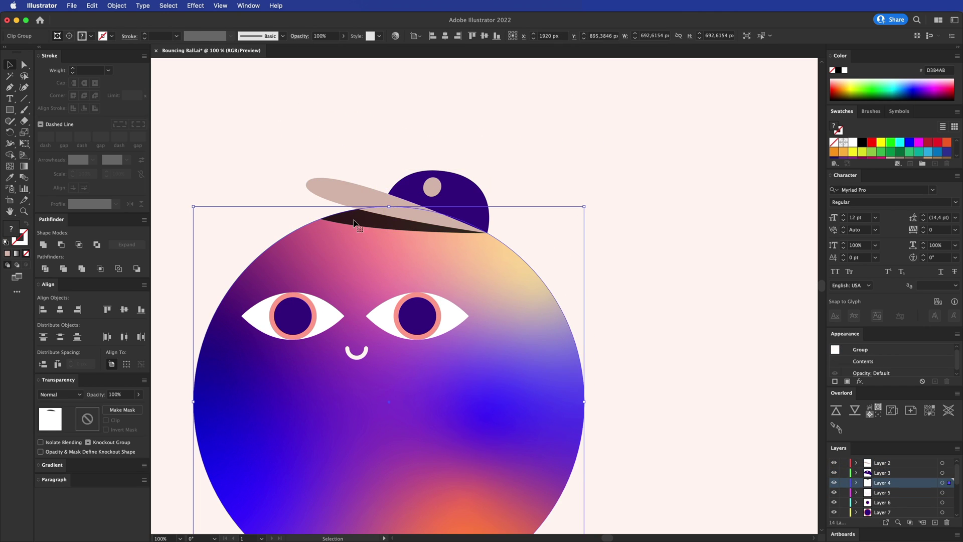
double_click(356, 222)
drag(363, 223, 383, 269)
key(super+z)
click(577, 239)
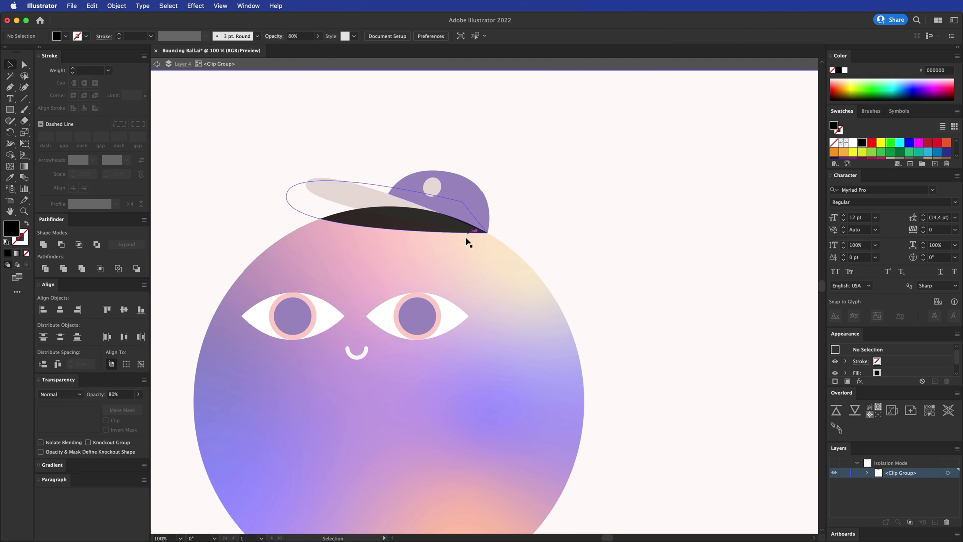
double_click(550, 221)
Step: Release the ball's clipping mask, restore it, and return to After Effects
right_click(357, 228)
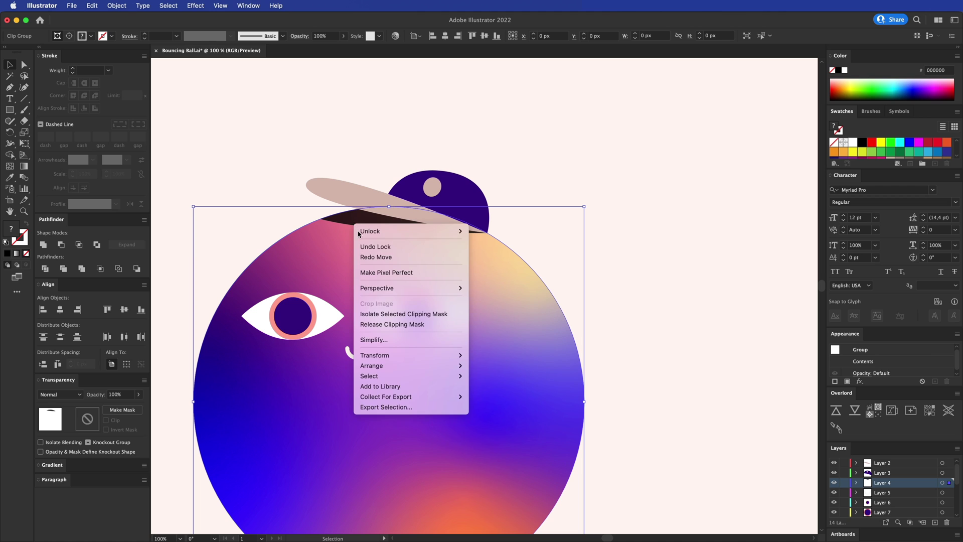
click(396, 322)
click(282, 175)
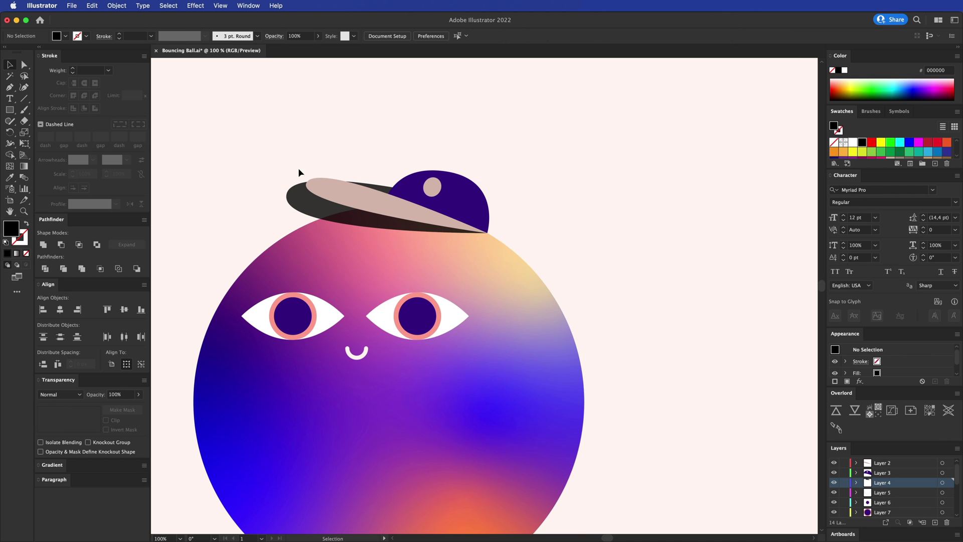
key(cmd+z)
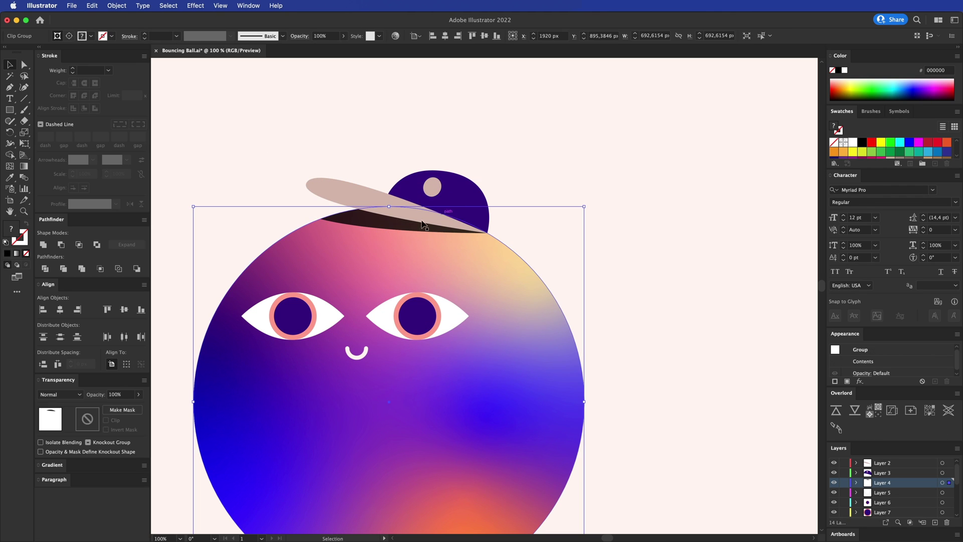
key(cmd+Tab)
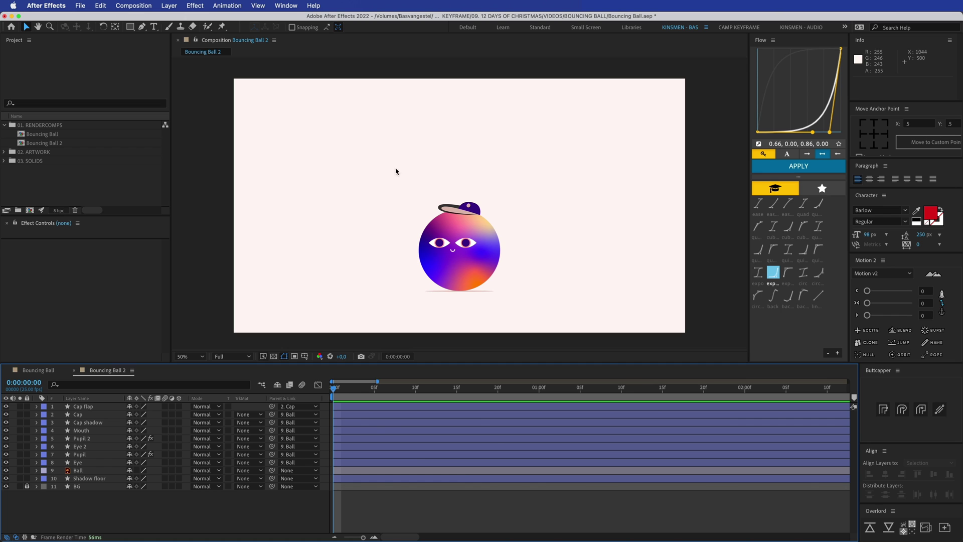
Step: Open the Bouncing Ball comp and scrub its bounce from frame 0, stepping with Page Down
click(89, 478)
key(cmd+a)
click(396, 509)
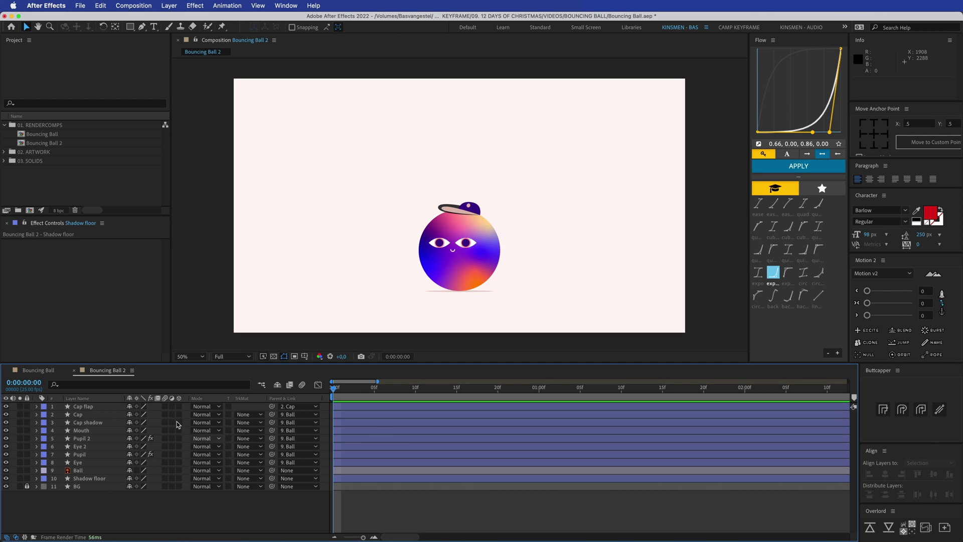
click(40, 371)
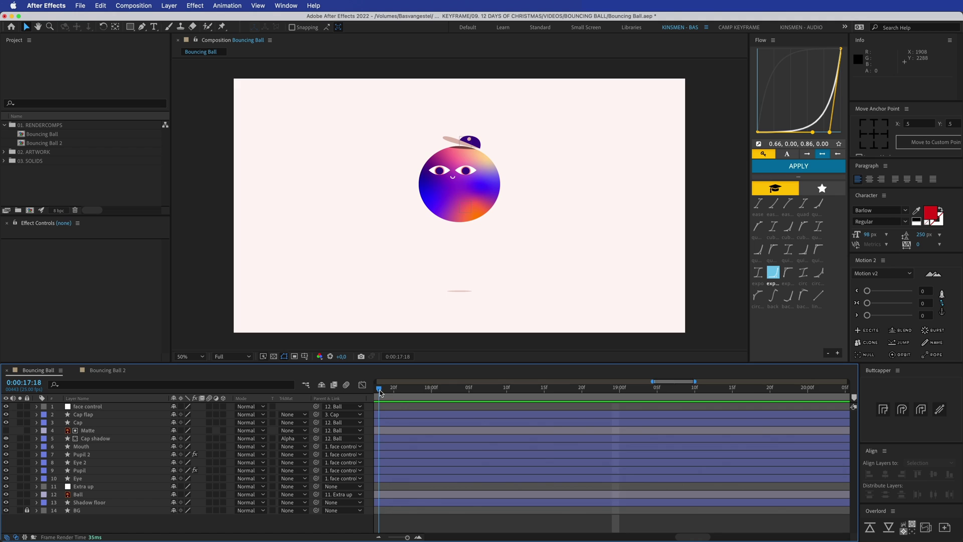
drag(385, 393, 369, 391)
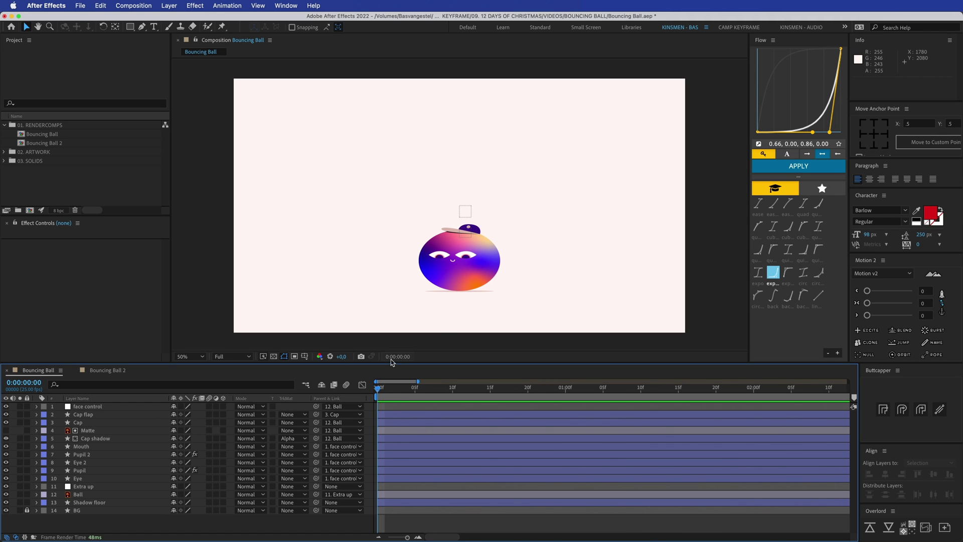
drag(380, 390, 422, 397)
key(Page_Down)
key(Page_Down)
key(Page_Down)
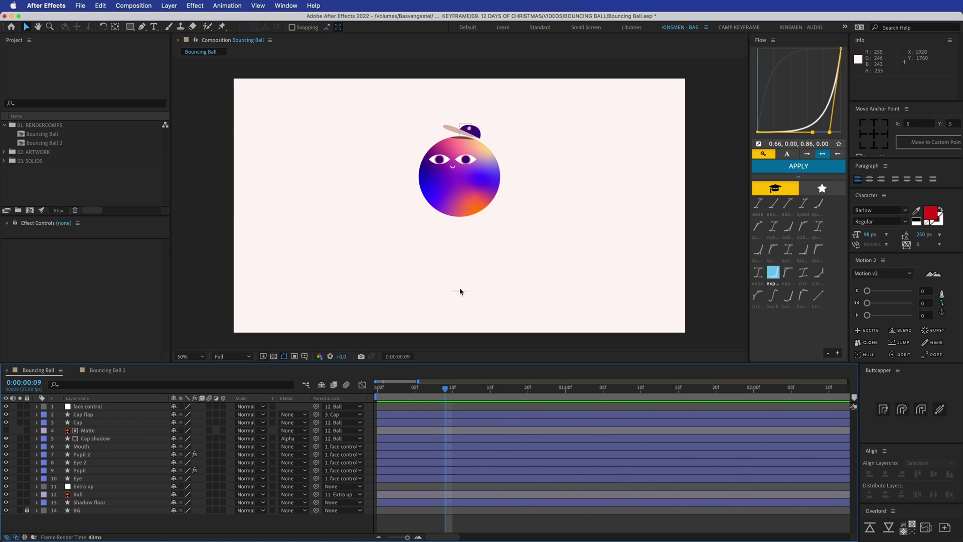
drag(458, 389, 378, 396)
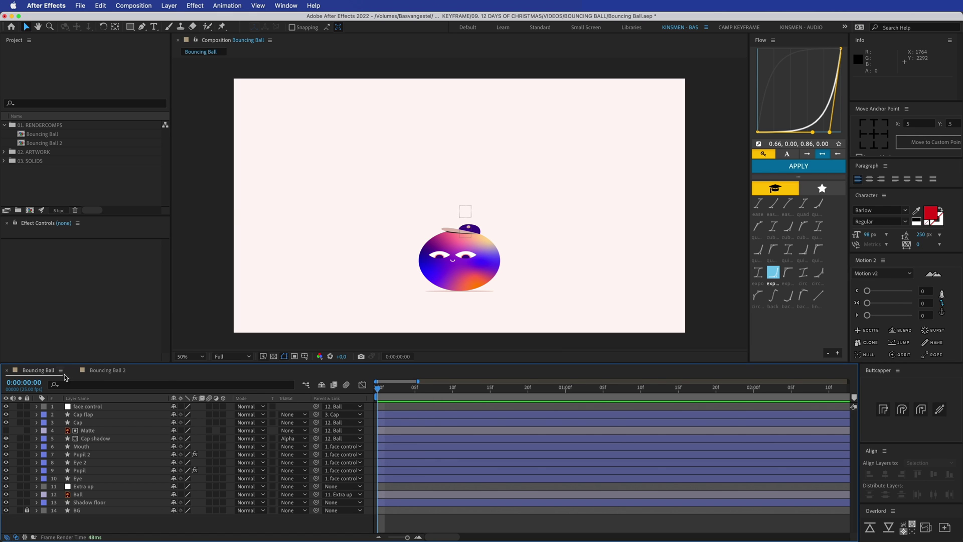
Step: In Bouncing Ball 2, solo the Ball, Shadow floor and BG layers and scrub the opening frames
click(94, 371)
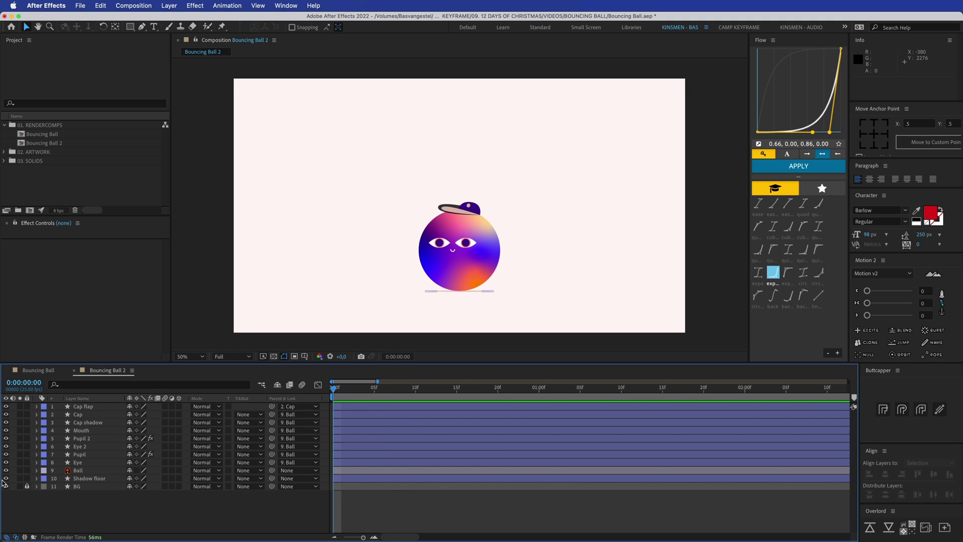
click(20, 486)
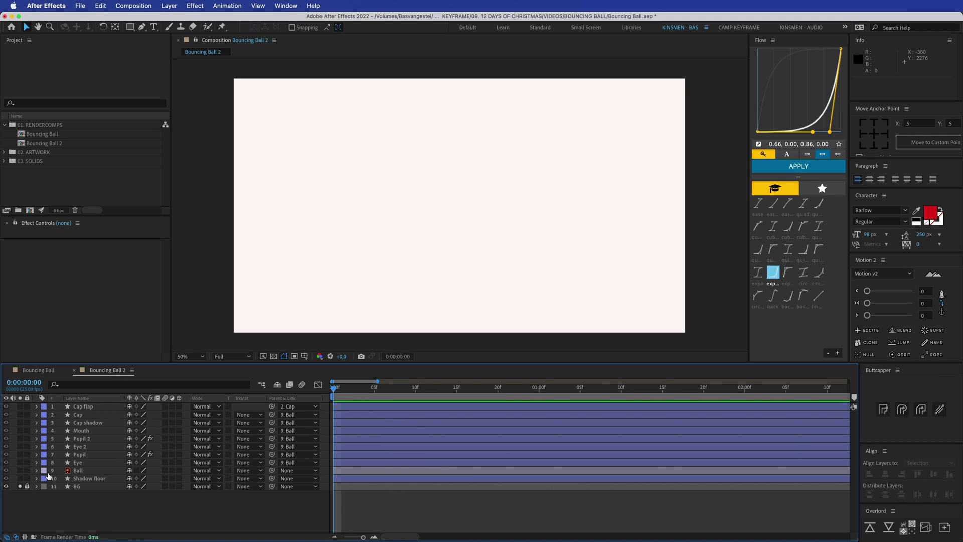
drag(21, 471, 20, 478)
mouse_move(337, 389)
mouse_down()
mouse_move(376, 392)
mouse_move(331, 399)
mouse_up()
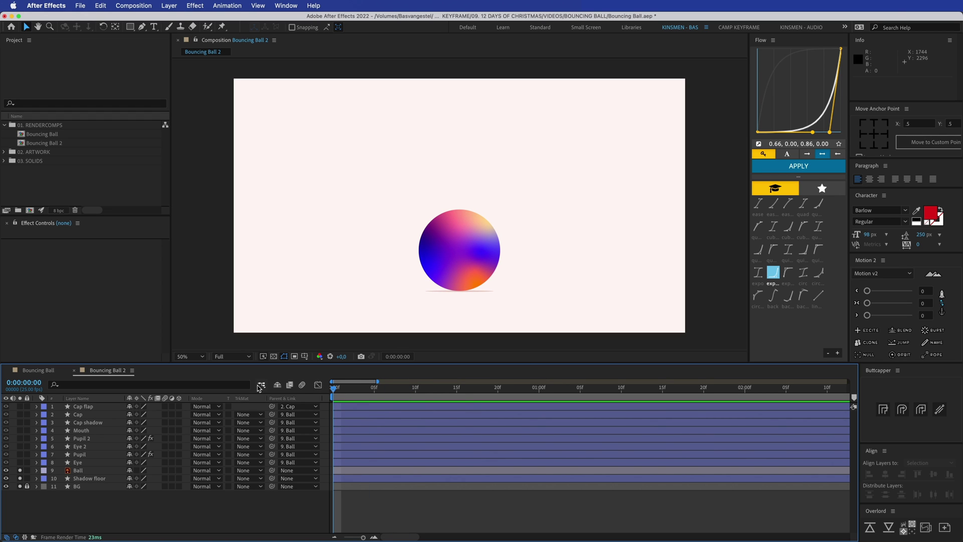
Step: Set the parent of layers Cap flap through Eye to None and unsolo Ball, Shadow floor, BG
click(88, 407)
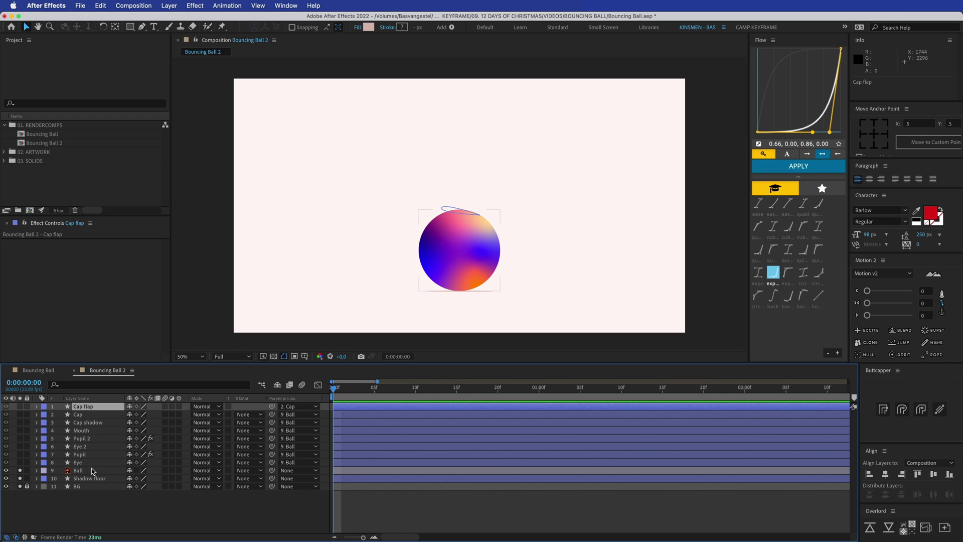
shift+click(90, 461)
click(296, 415)
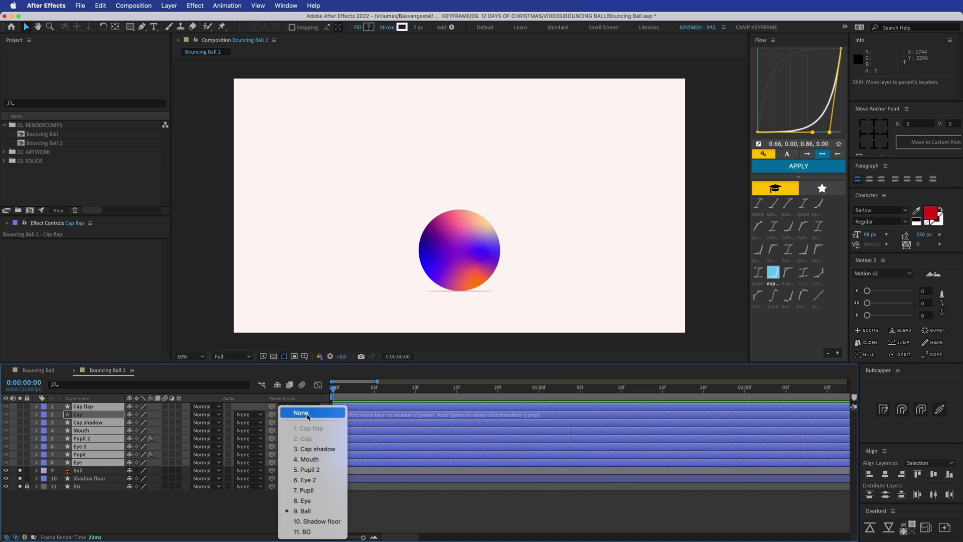
click(301, 413)
click(138, 510)
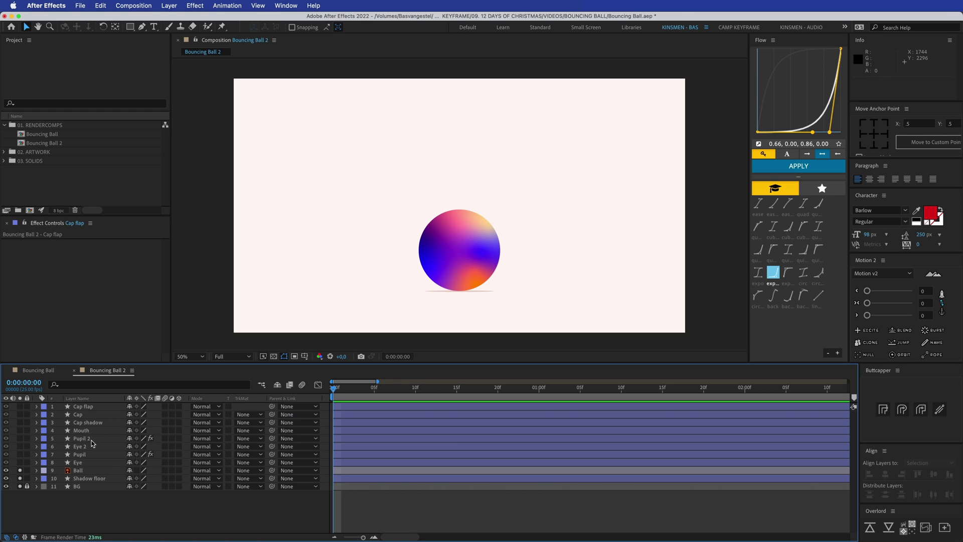
click(85, 406)
drag(20, 470, 20, 486)
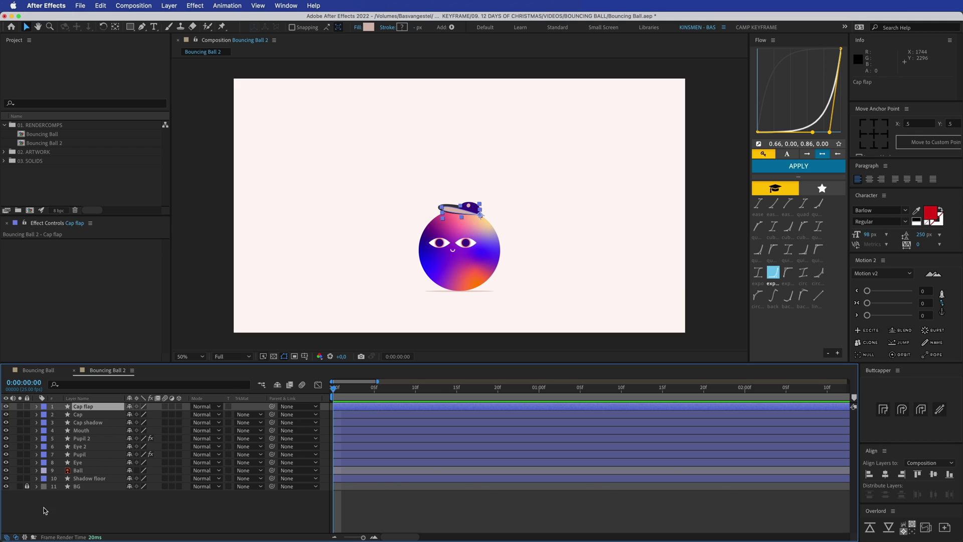
click(44, 510)
Step: Parent Cap flap to Cap, and layers Cap through Eye to Ball
click(88, 408)
drag(274, 409, 107, 416)
click(85, 416)
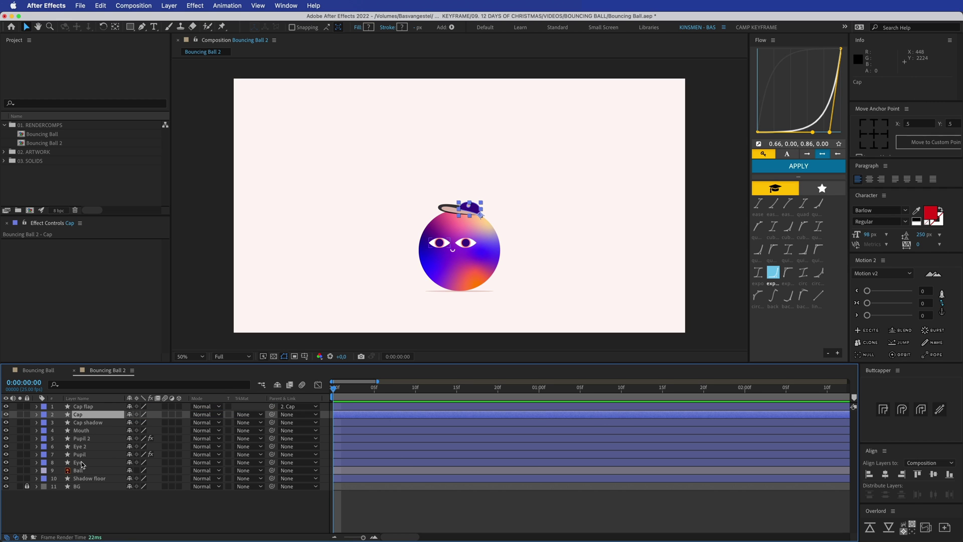
shift+click(82, 462)
drag(274, 464, 95, 472)
Step: Test the parenting by moving the ball and undoing, then solo the Ball layer
click(429, 264)
drag(430, 265, 454, 188)
key(super+z)
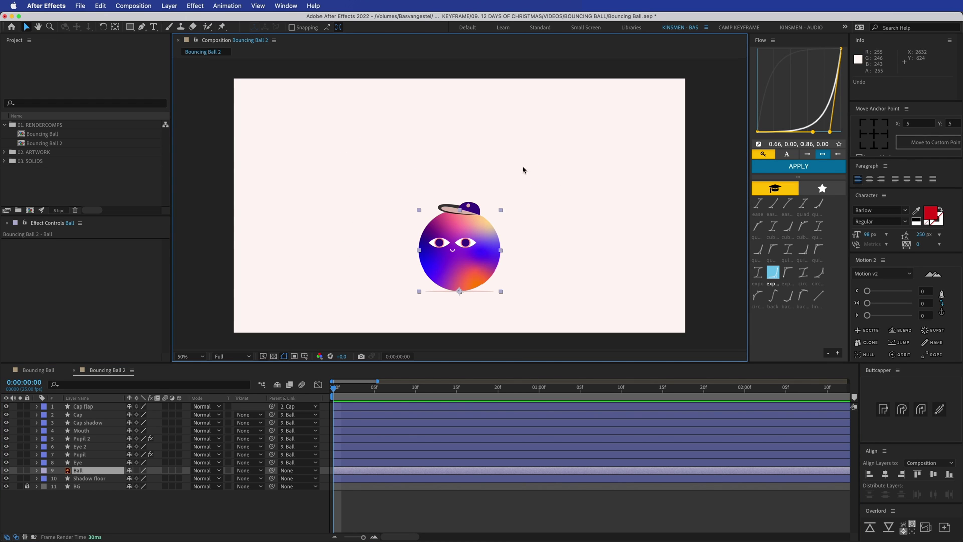
click(20, 470)
click(34, 498)
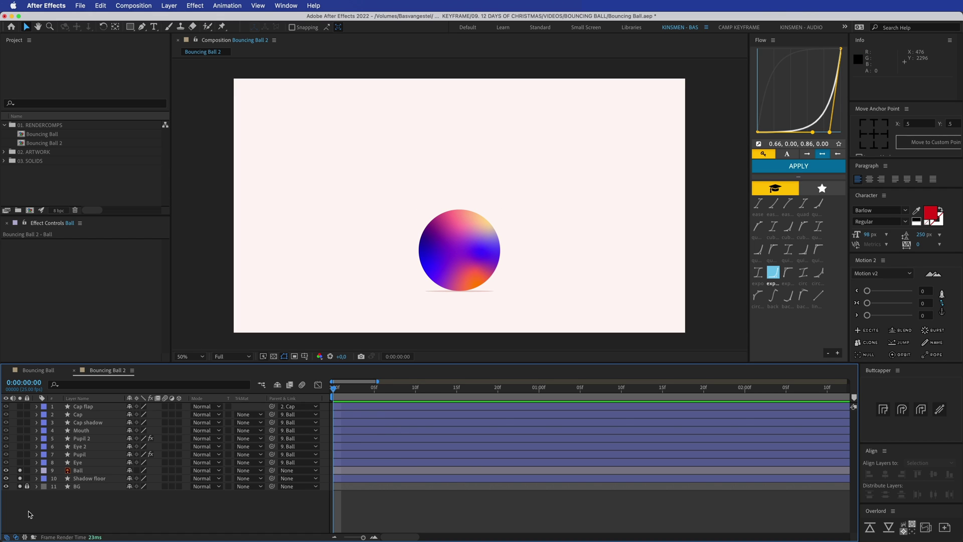
click(88, 478)
click(92, 471)
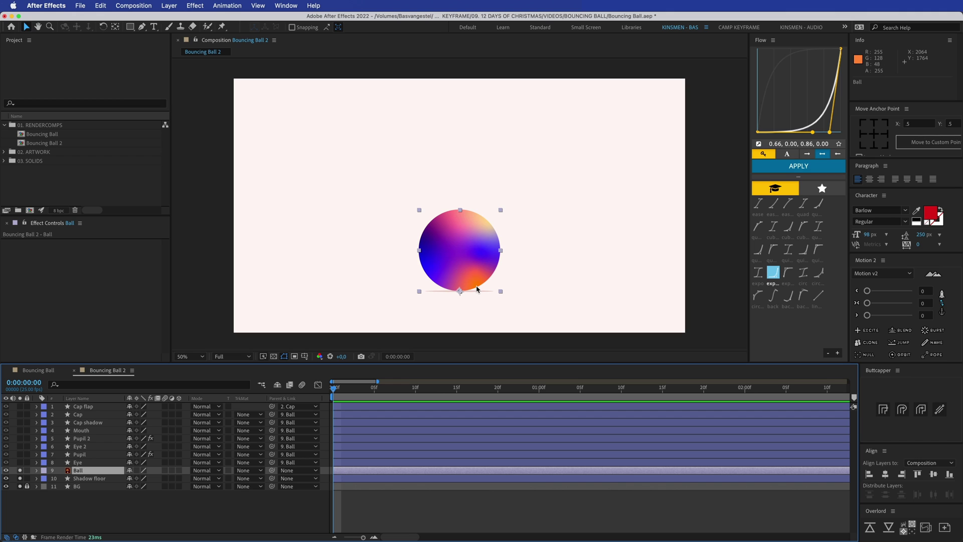
Step: Show the Ball's Position and Scale and set their starting keyframes at frame 0
key(p)
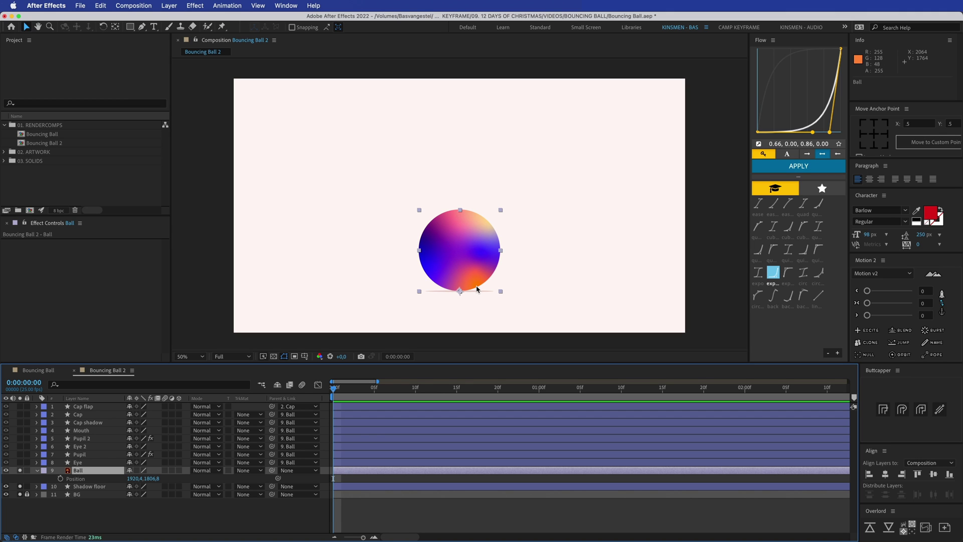
key(p)
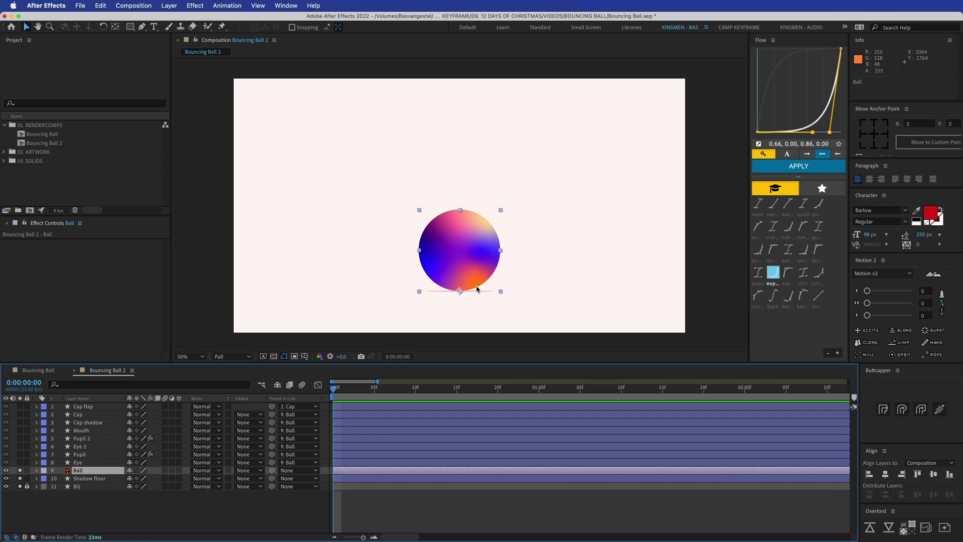
key(p)
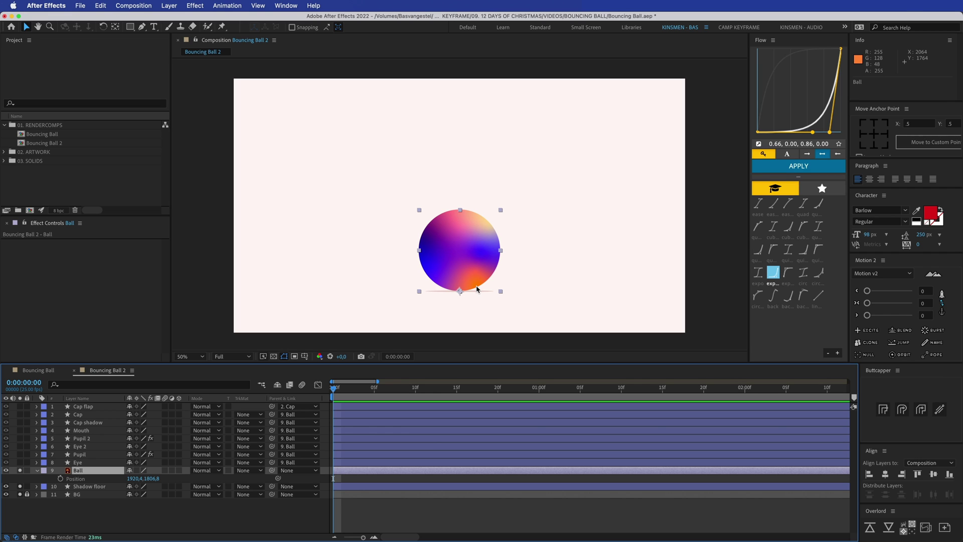
key(shift+s)
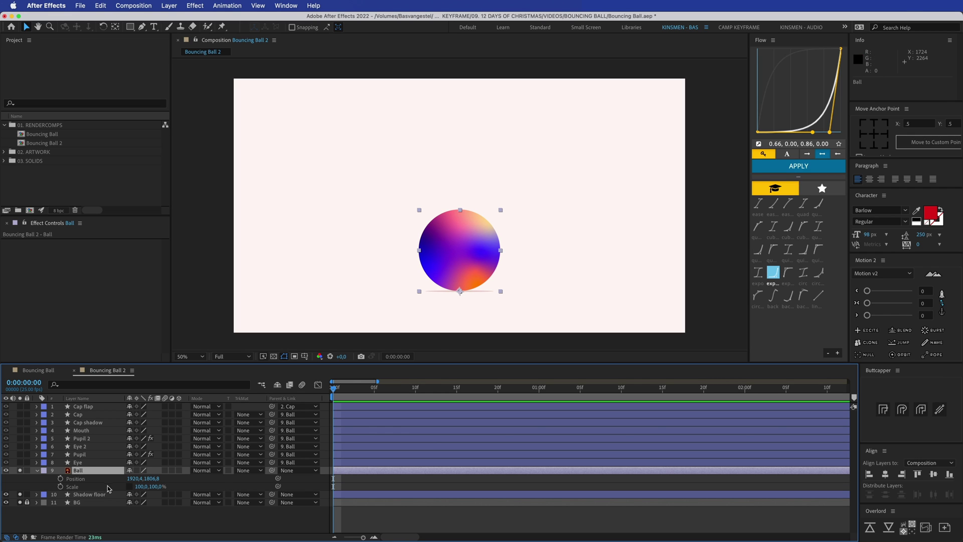
click(339, 516)
drag(60, 479, 60, 486)
Step: At frame 12, raise the ball high above the floor
click(374, 537)
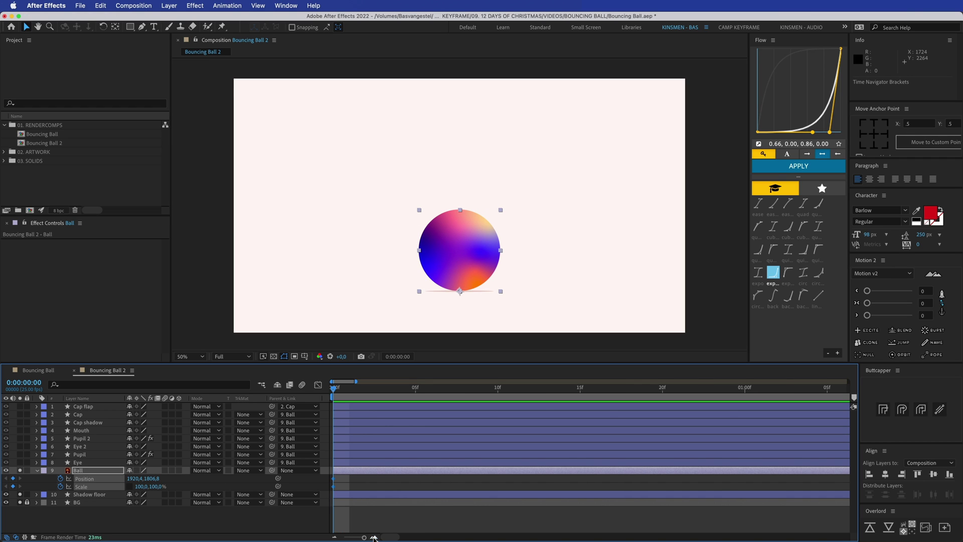
click(334, 537)
click(423, 389)
drag(425, 390, 433, 390)
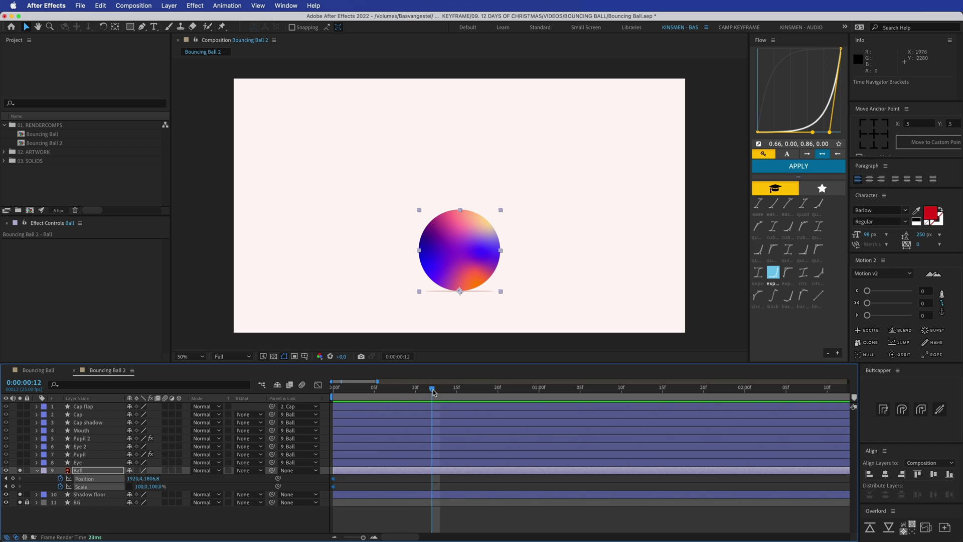
click(393, 485)
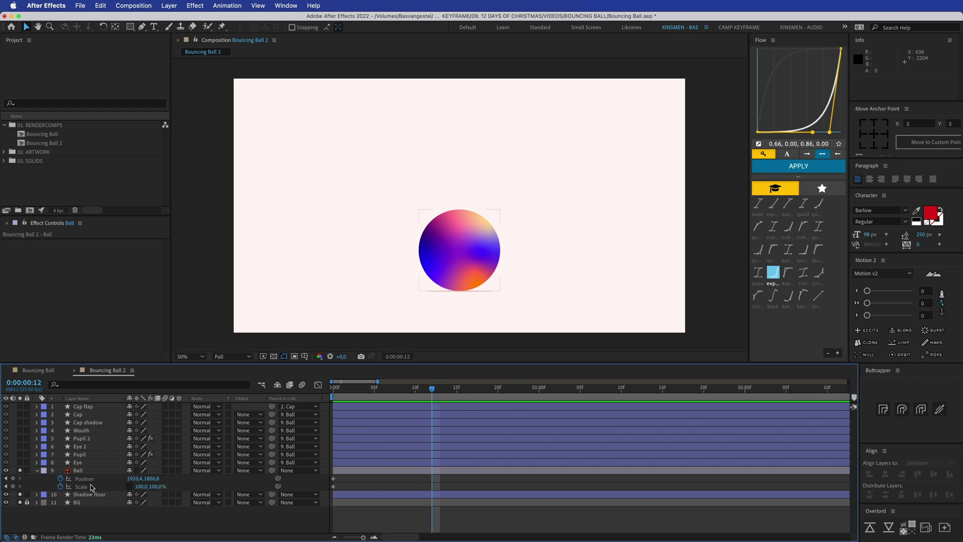
drag(464, 263, 464, 195)
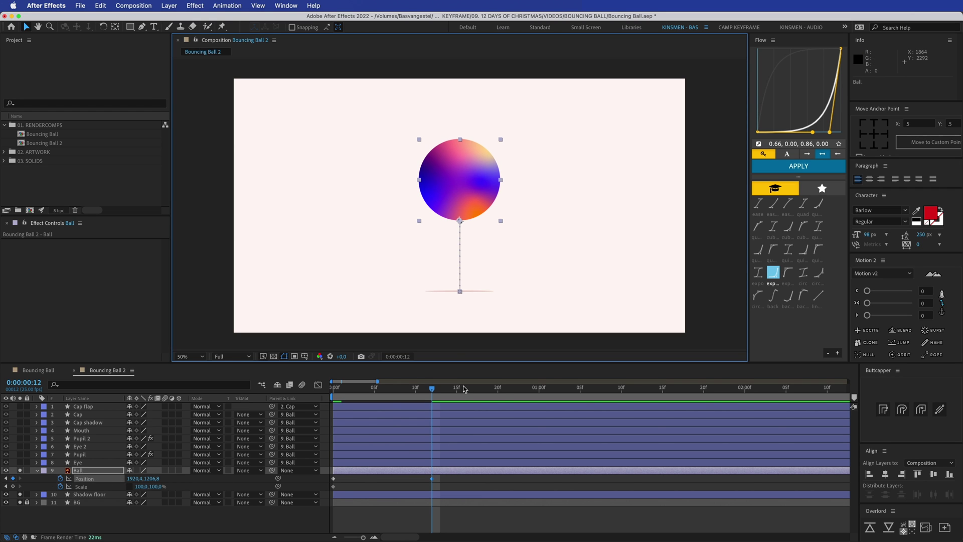
Step: Paste the frame-0 Position key at frame 23 and the raised frame-12 key at frame 17
drag(511, 391, 523, 393)
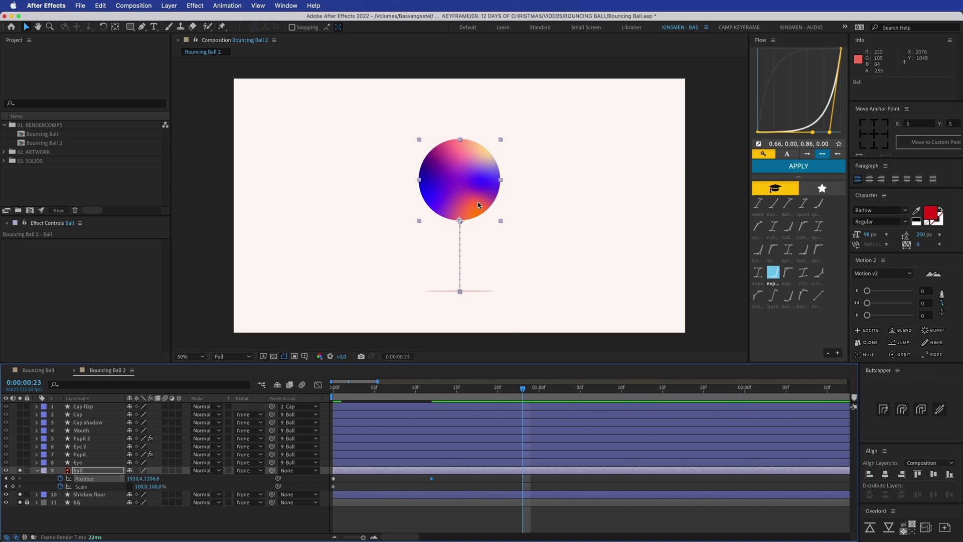
drag(340, 476, 327, 481)
key(ctrl+v)
click(333, 388)
drag(333, 390, 470, 398)
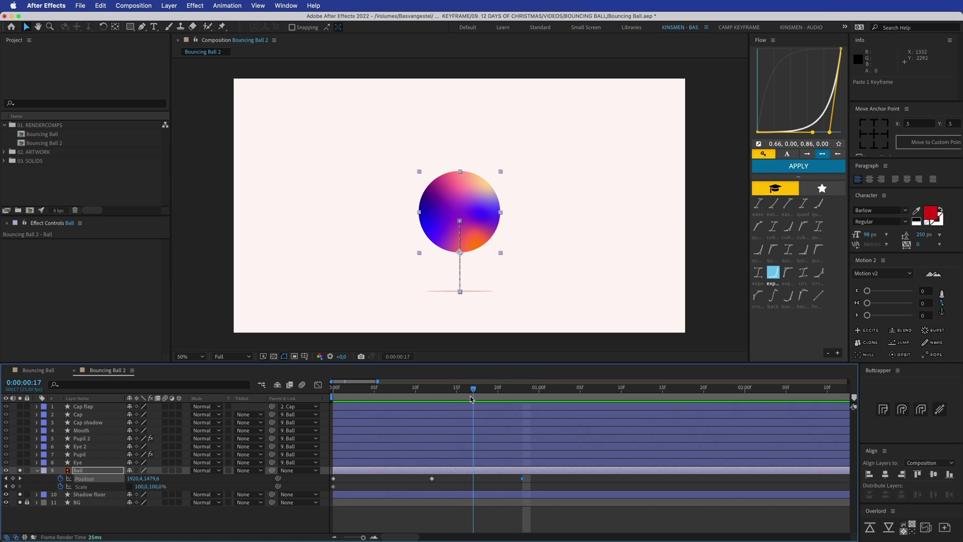
click(432, 478)
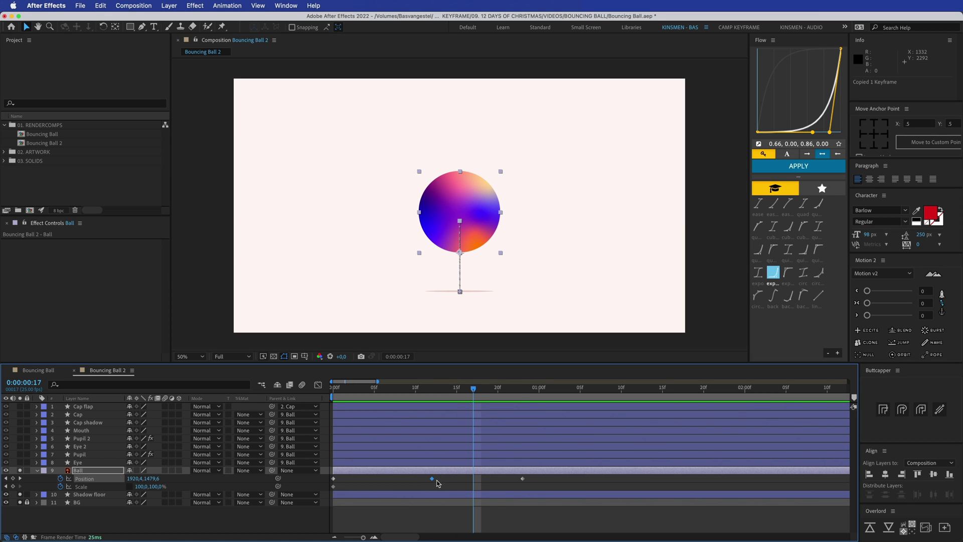
key(super+v)
drag(474, 480, 482, 480)
click(494, 480)
Step: Preview the bounce from frame 4, then open the Bouncing Ball comp
drag(470, 390, 344, 395)
key(space)
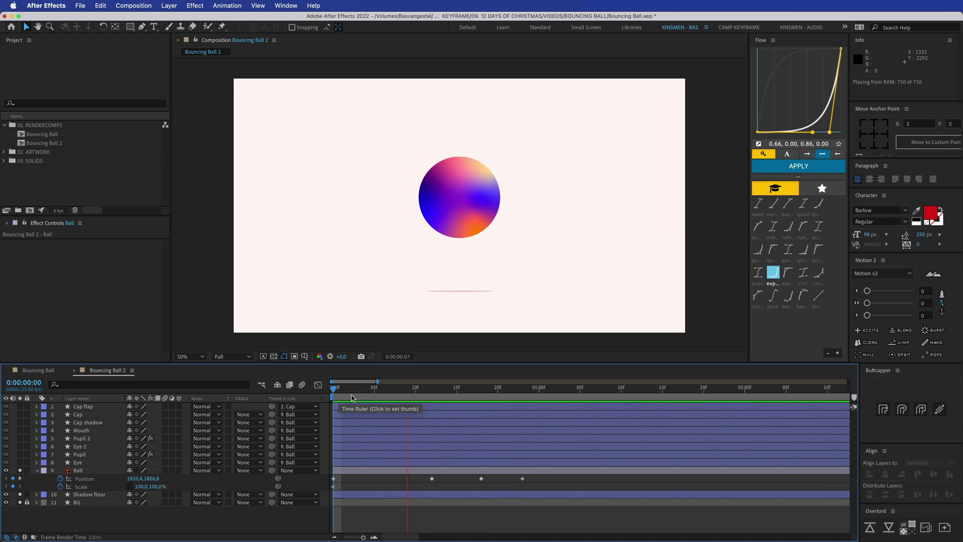
key(space)
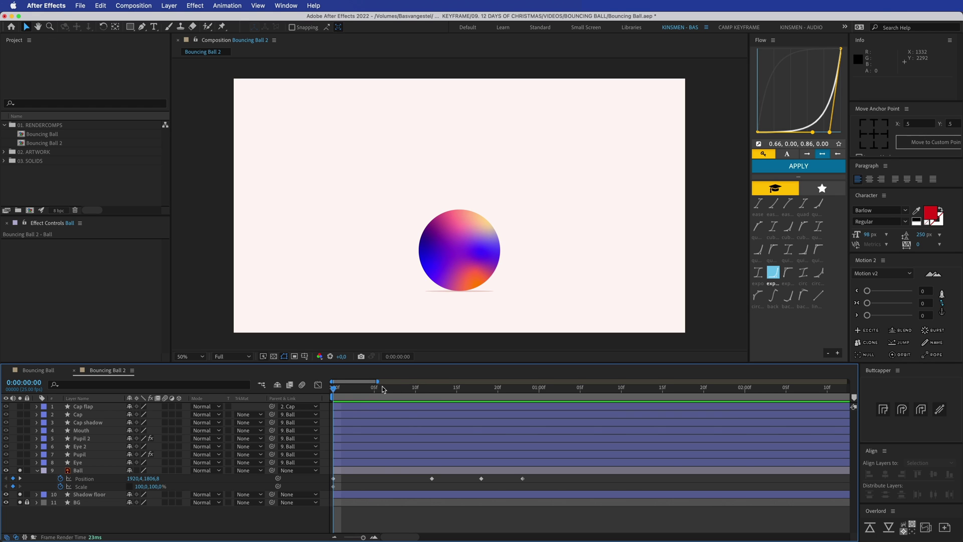
drag(384, 389, 448, 396)
click(50, 370)
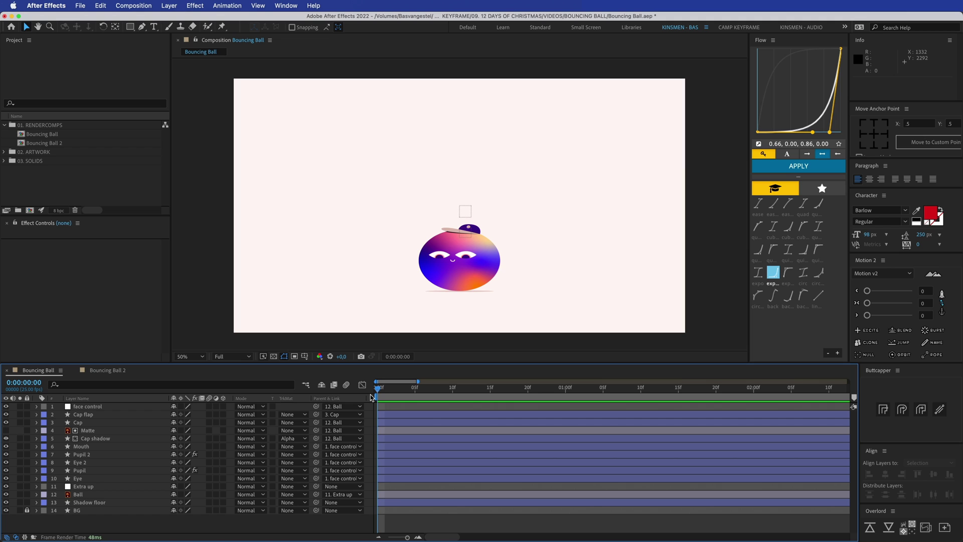
Step: Reveal the Ball's Position keyframes and scrub through them from frame 5 to frame 14
drag(381, 391, 416, 392)
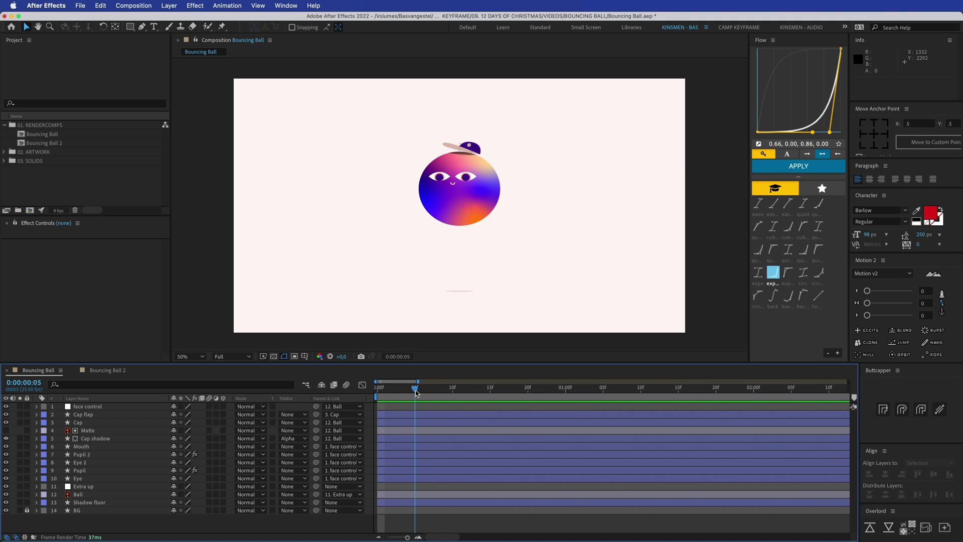
click(80, 495)
key(p)
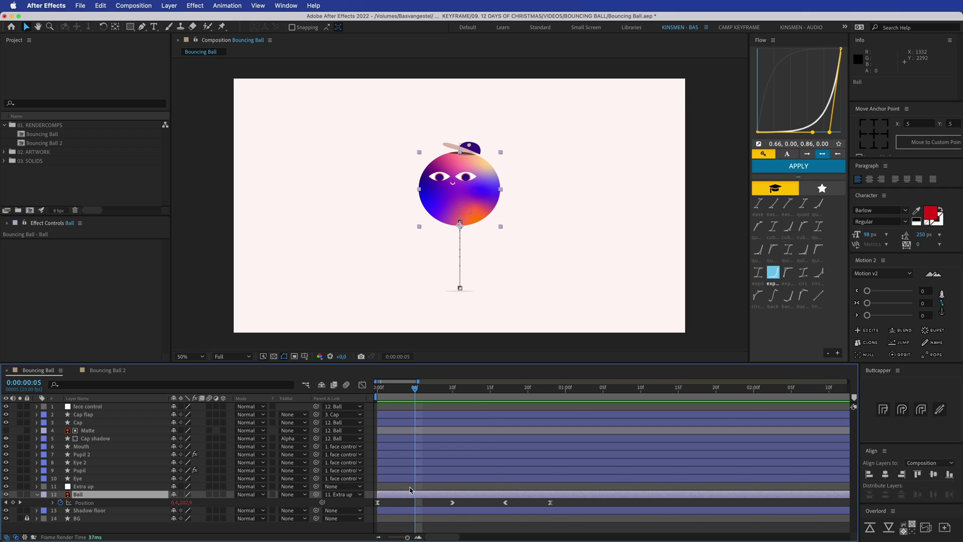
drag(420, 392, 453, 392)
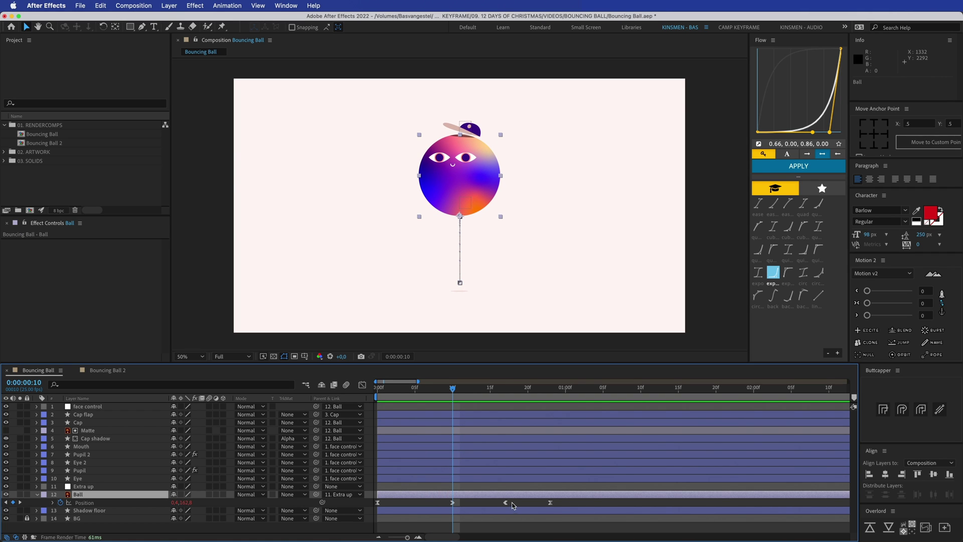
click(452, 502)
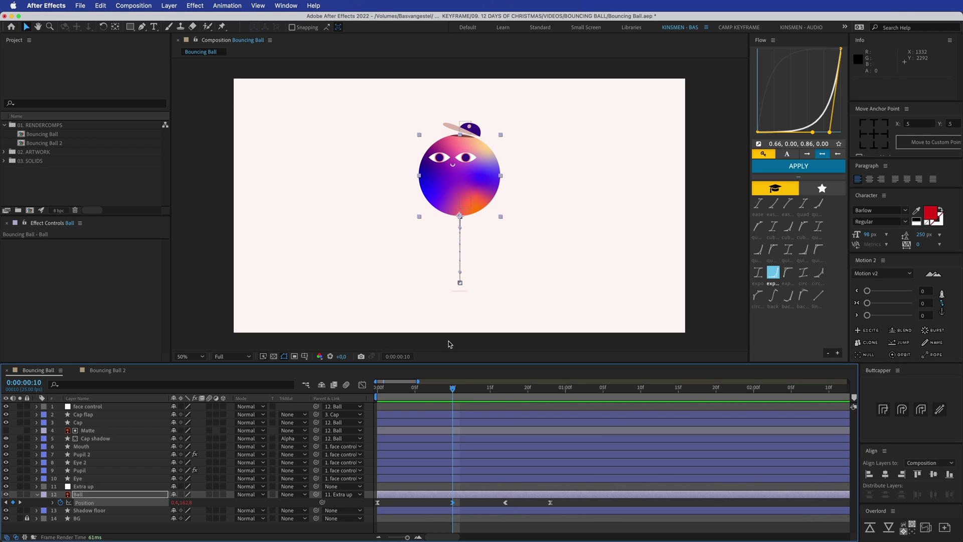
drag(454, 392, 490, 393)
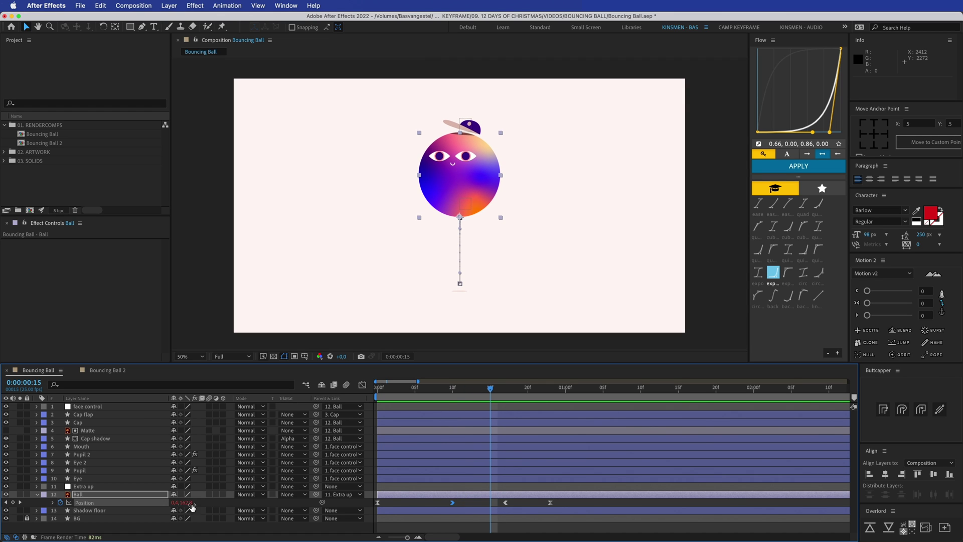
click(430, 502)
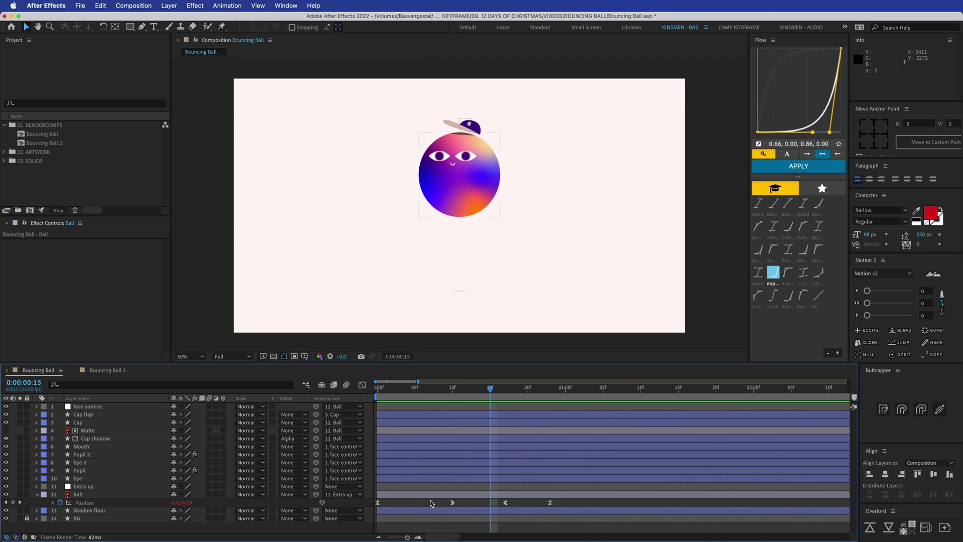
Step: Show the Extra up layer's Position keyframes with U
click(80, 486)
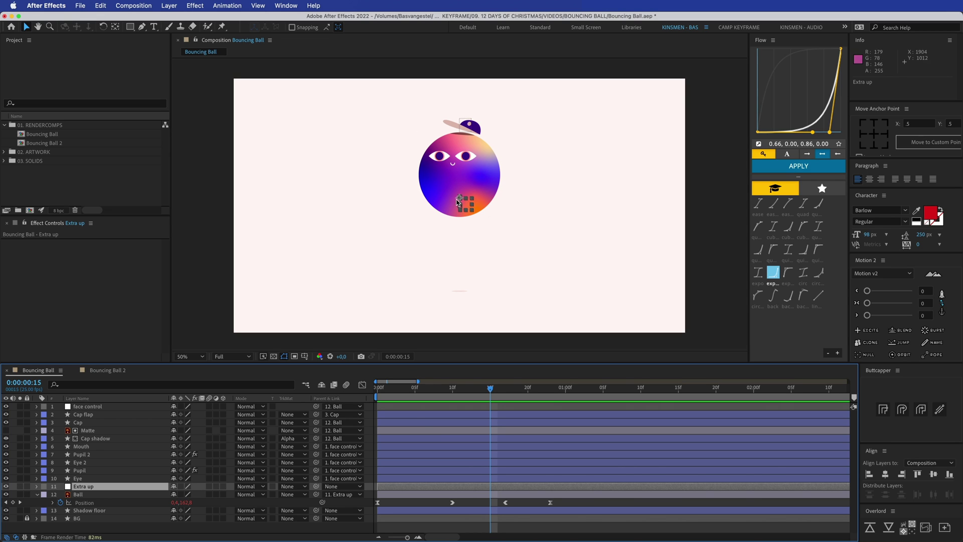
key(u)
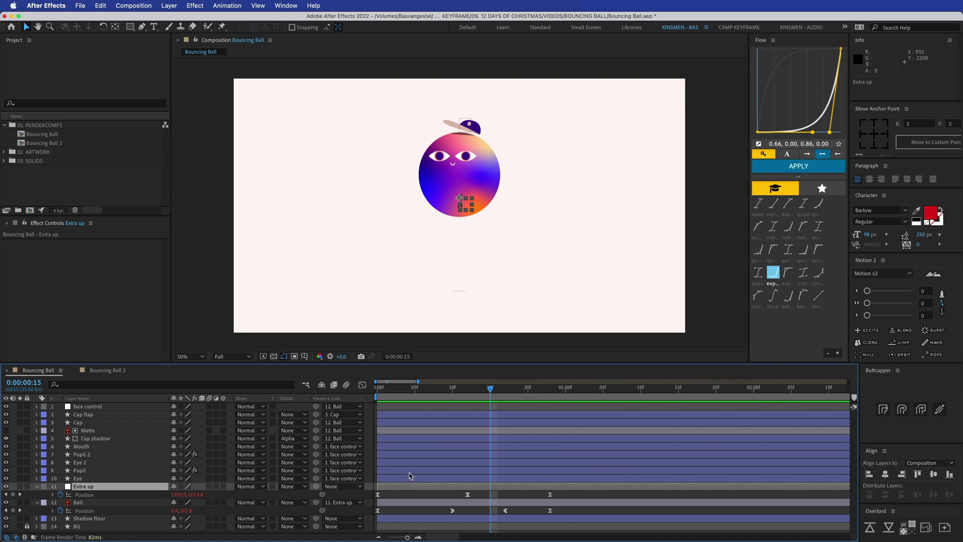
click(421, 494)
click(408, 503)
Step: Collapse Extra up's properties and return to Bouncing Ball 2 at frame 0
click(409, 486)
key(u)
click(105, 370)
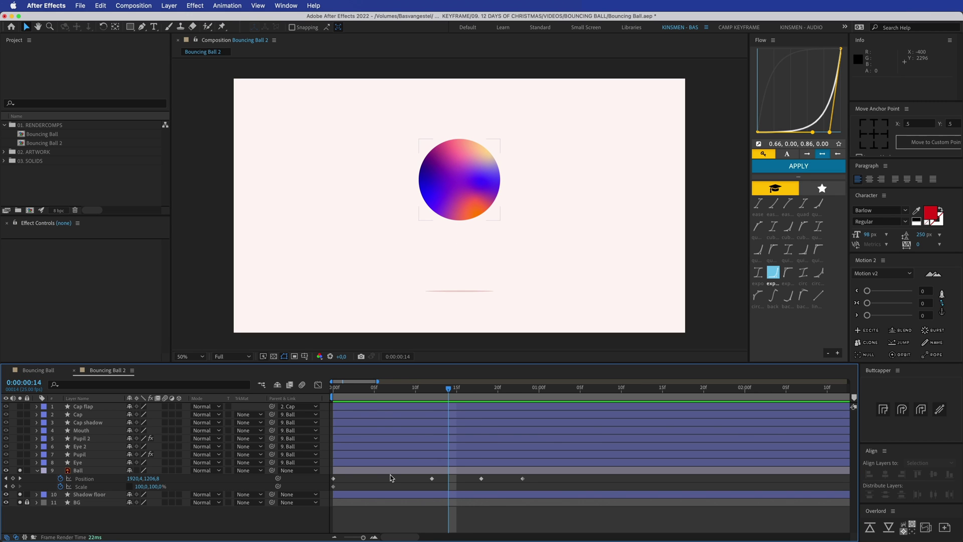
key(Home)
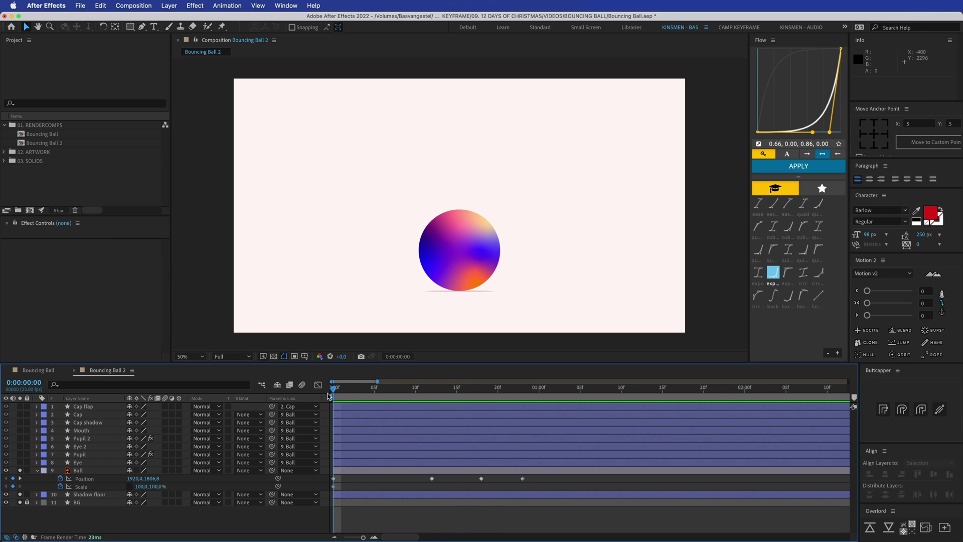
click(350, 473)
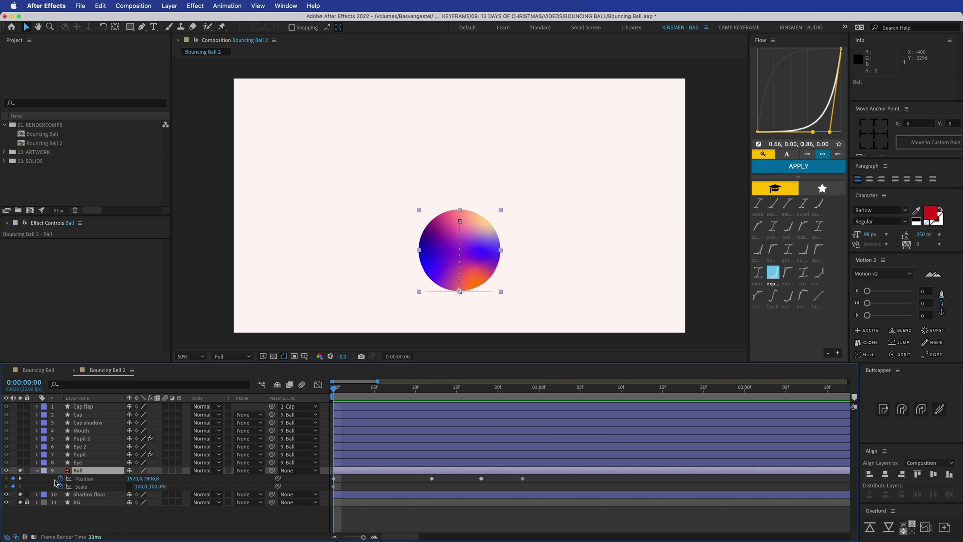
click(385, 486)
Step: Copy the Ball's frame-0 Scale keyframe and paste it at frame 23
click(334, 485)
key(super+c)
click(523, 391)
key(super+v)
click(337, 389)
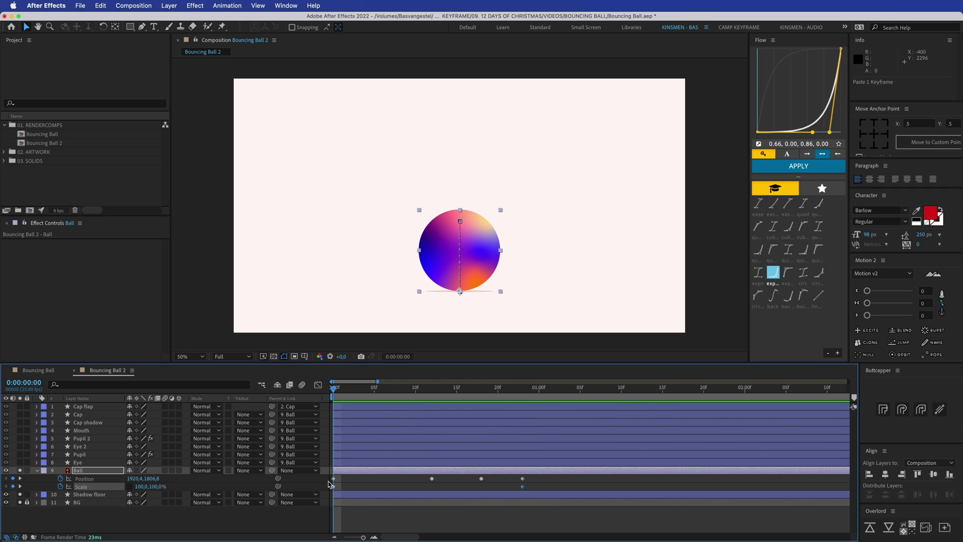
click(350, 484)
Step: Tilt the ball by rotating it with the Rotation tool
click(463, 287)
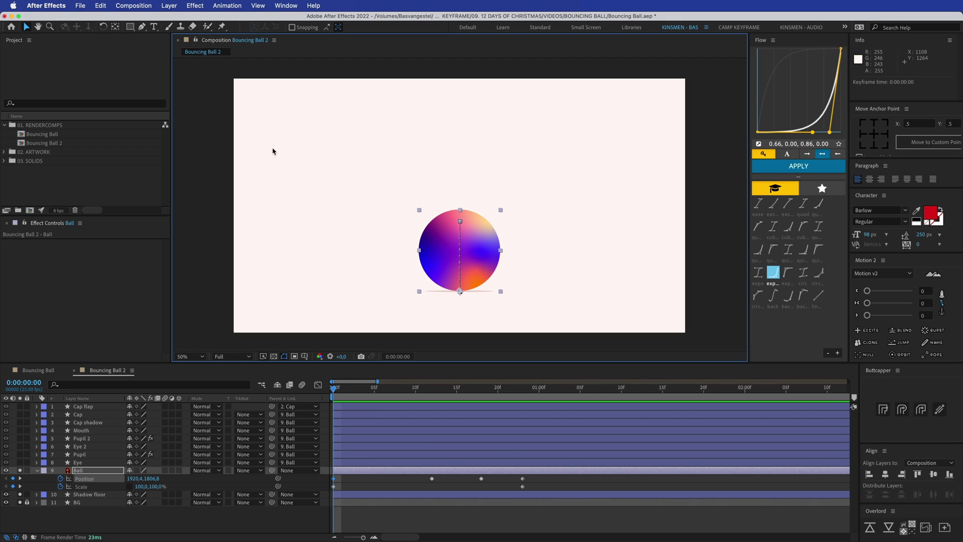
click(116, 27)
key(v)
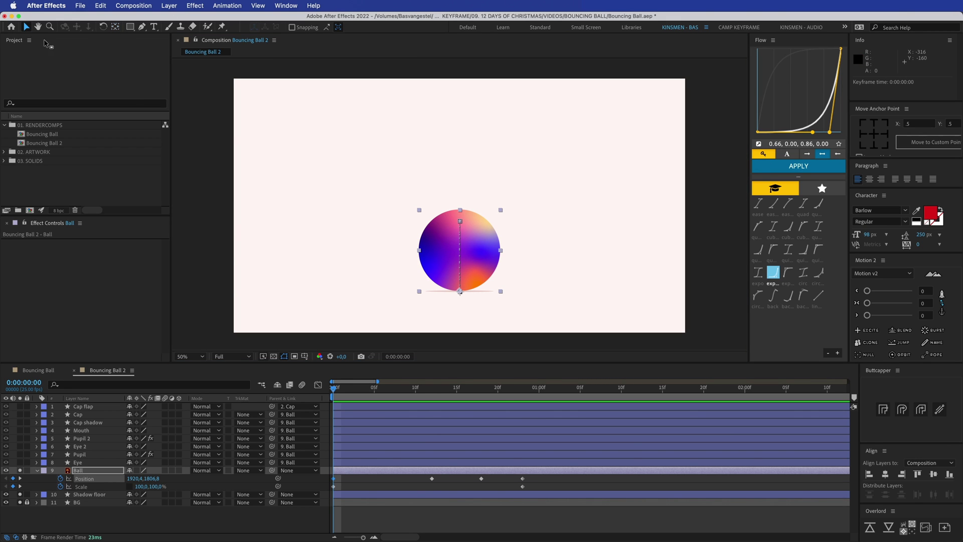
key(w)
drag(447, 237, 496, 224)
Step: Undo the trial rotation and unlink the Ball's Scale width and height
key(super+z)
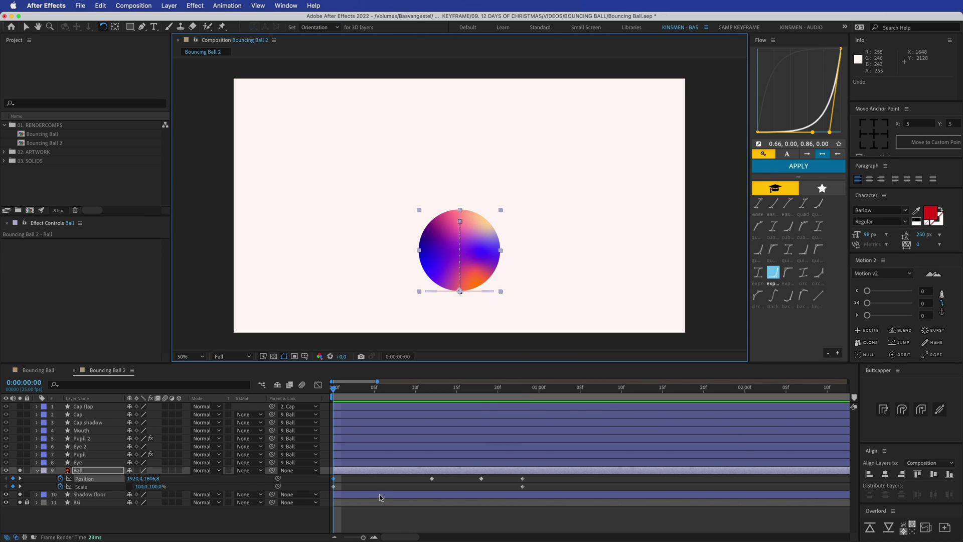
click(373, 483)
drag(156, 486, 149, 486)
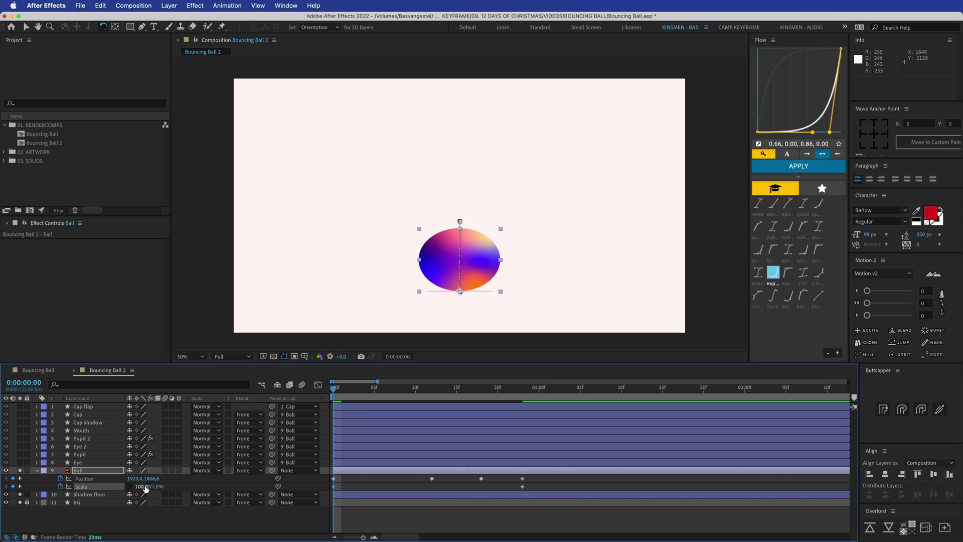
key(super+z)
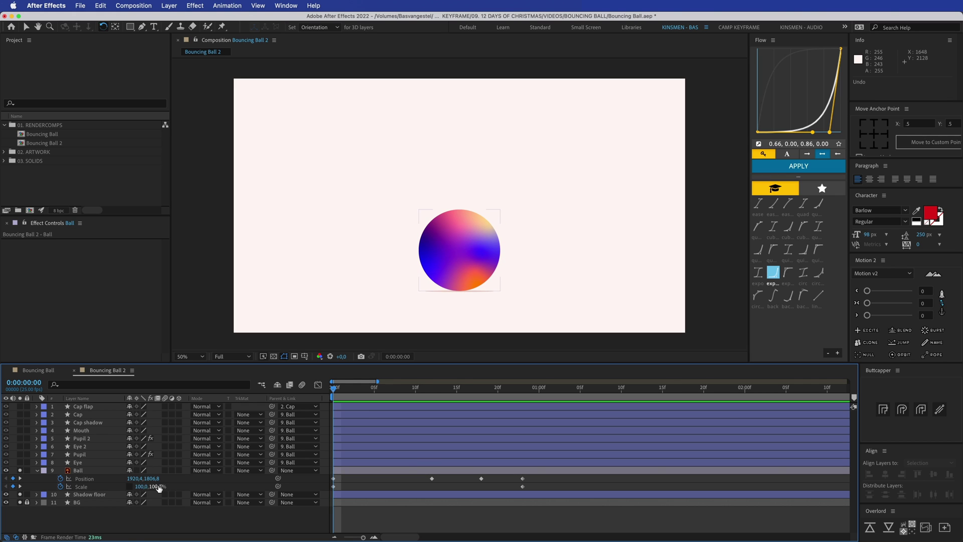
click(130, 487)
mouse_move(154, 486)
mouse_down()
mouse_move(192, 486)
mouse_move(153, 490)
mouse_up()
key(super+z)
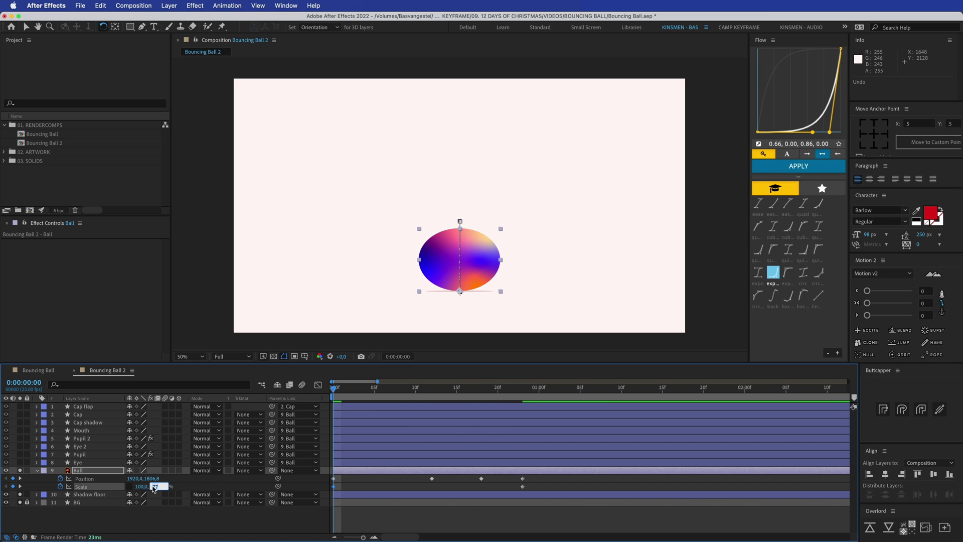
Step: Squash the Ball to 100,75 Scale at frame 0 and paste that keyframe at frame 23
text(5)
key(Return)
key(super+c)
click(522, 389)
key(super+v)
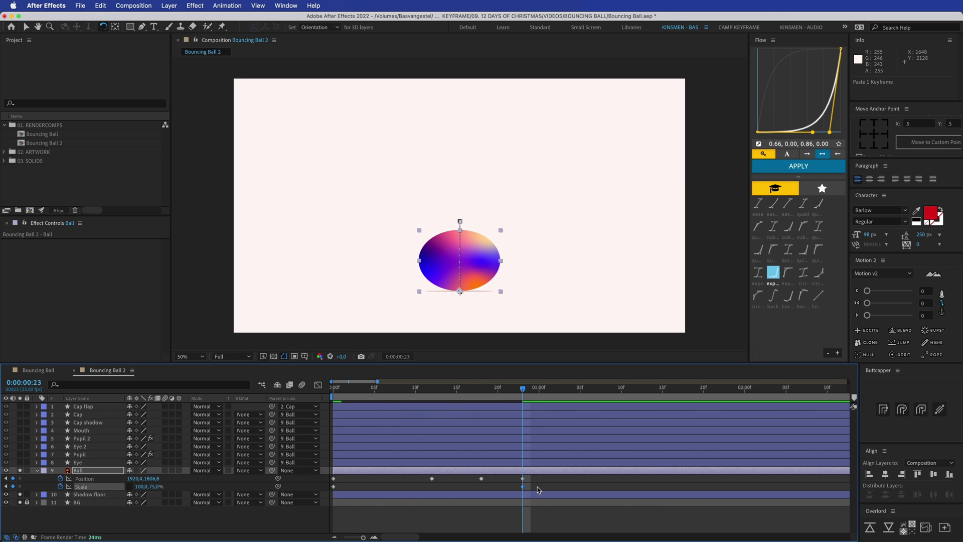
click(541, 517)
Step: Stretch the Ball to 100,105 Scale at frame 20
drag(342, 391, 498, 396)
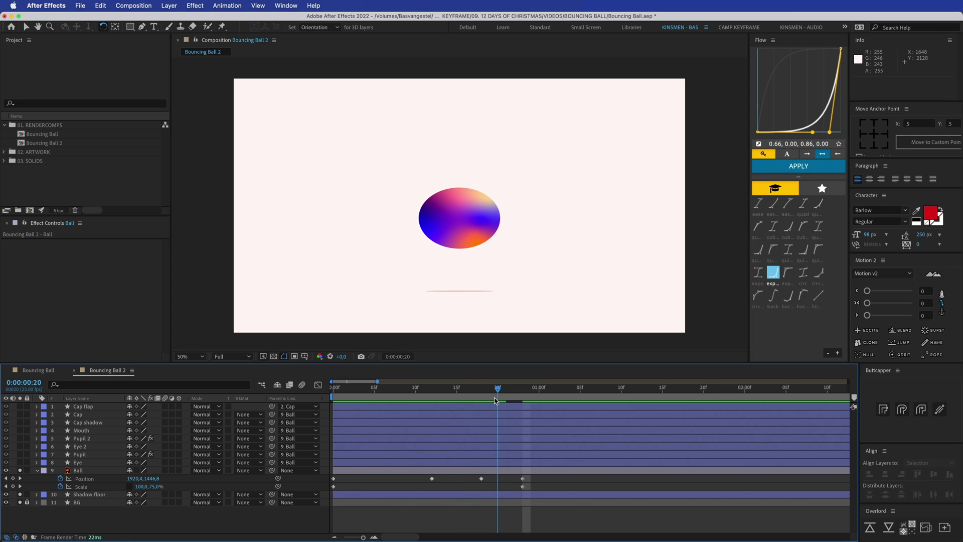
click(152, 486)
text(10)
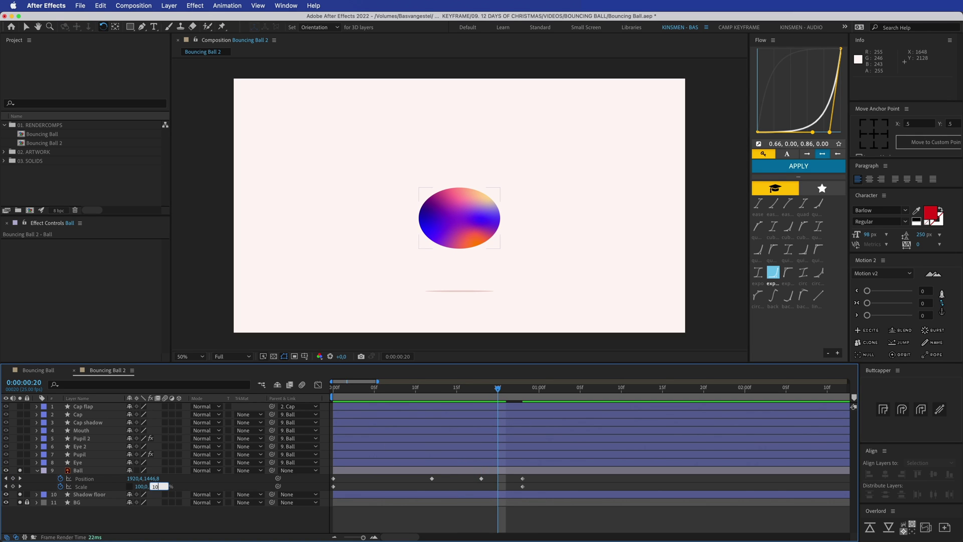
text(5)
key(Return)
Step: Preview the squash-and-stretch bounce from the start and reselect the Ball layer
click(510, 490)
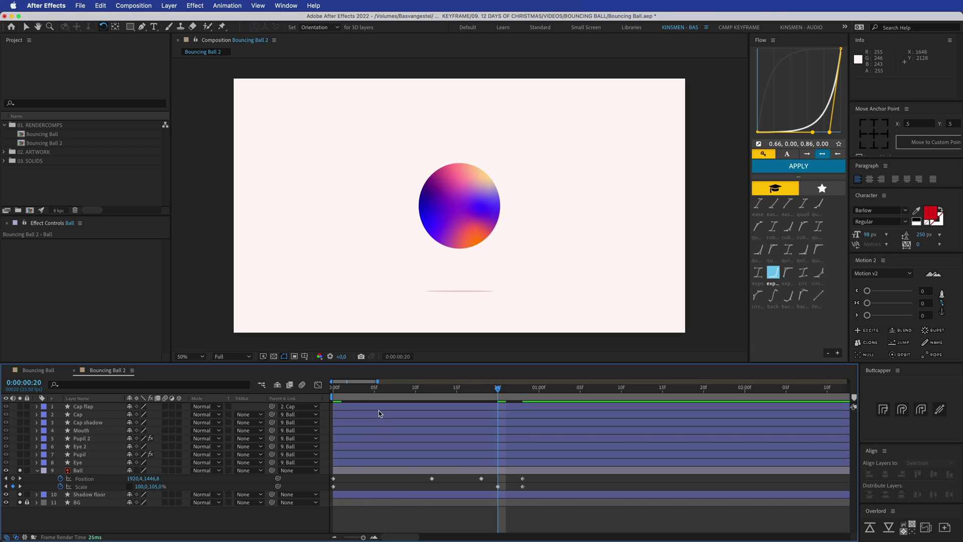
key(Home)
key(space)
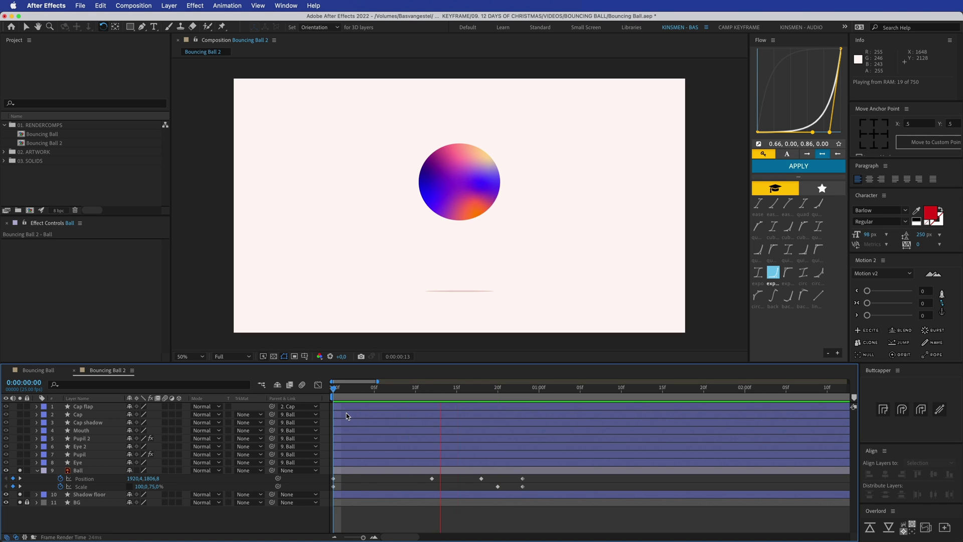
key(space)
click(354, 484)
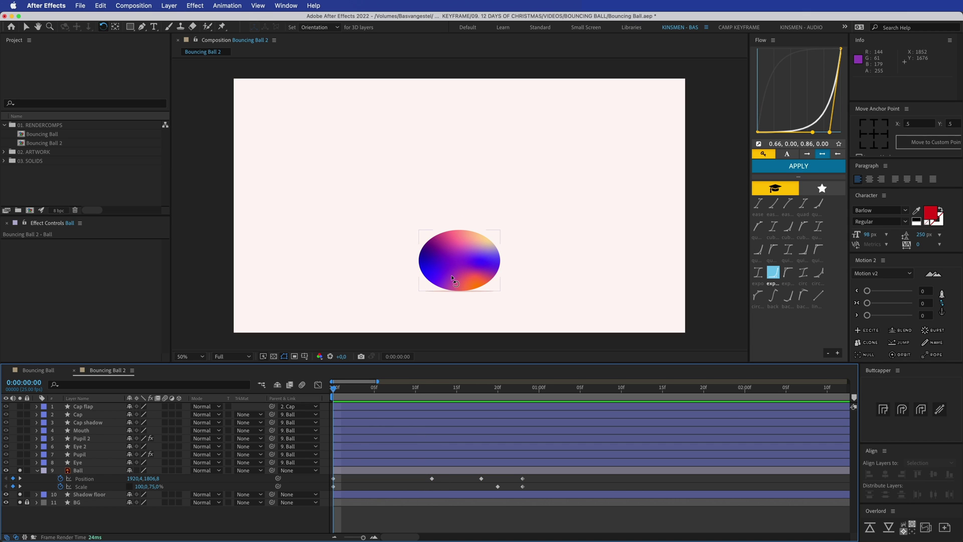
Step: Apply Easy Ease to all of the Ball's Position and Scale keyframes
key(v)
drag(446, 477, 561, 500)
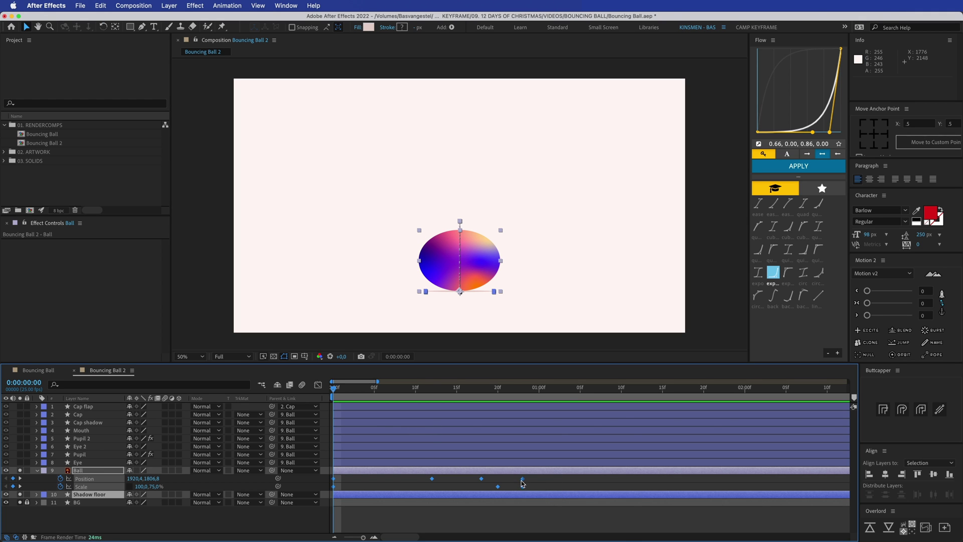
right_click(524, 485)
mouse_move(570, 518)
click(661, 470)
Step: In the Graph Editor, raise the first Position speed to about 4500 px/sec and preview
key(shift+F3)
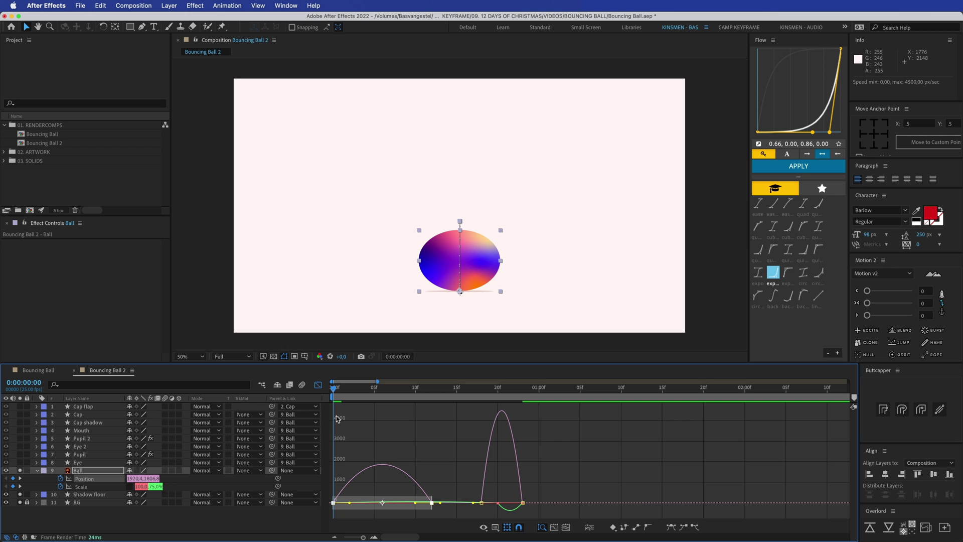
drag(333, 502, 333, 411)
key(space)
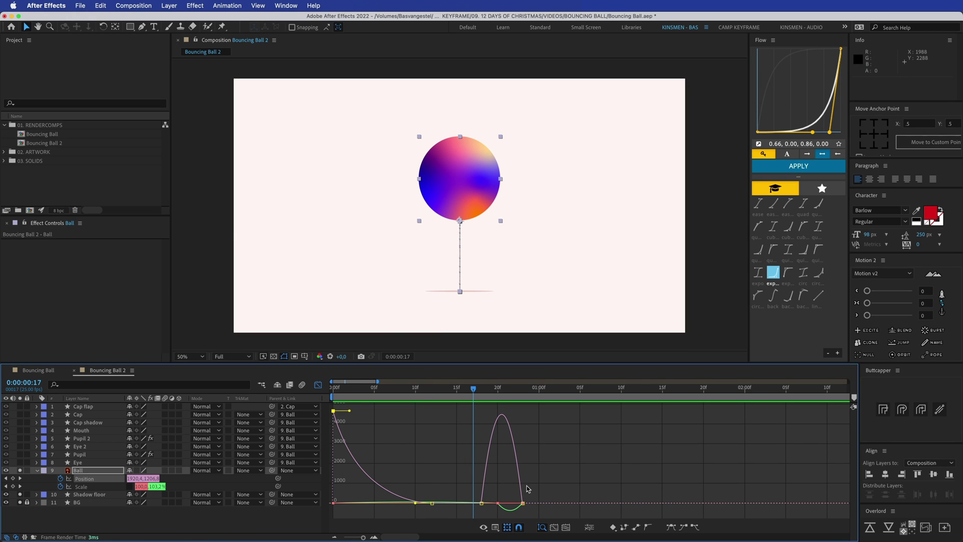
click(317, 386)
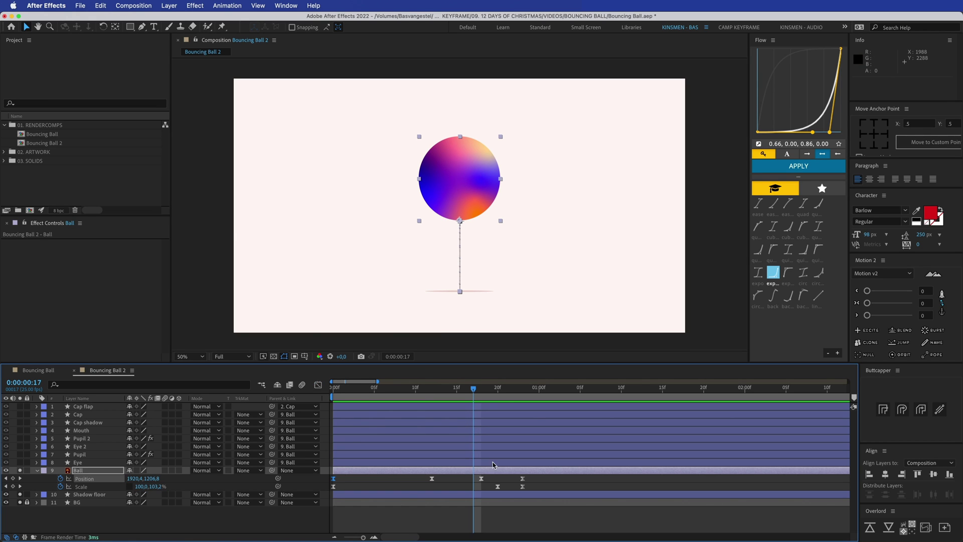
Step: Give the rising Position keyframes expo-out easing and the falling ones expo-in, then preview
drag(447, 482, 330, 476)
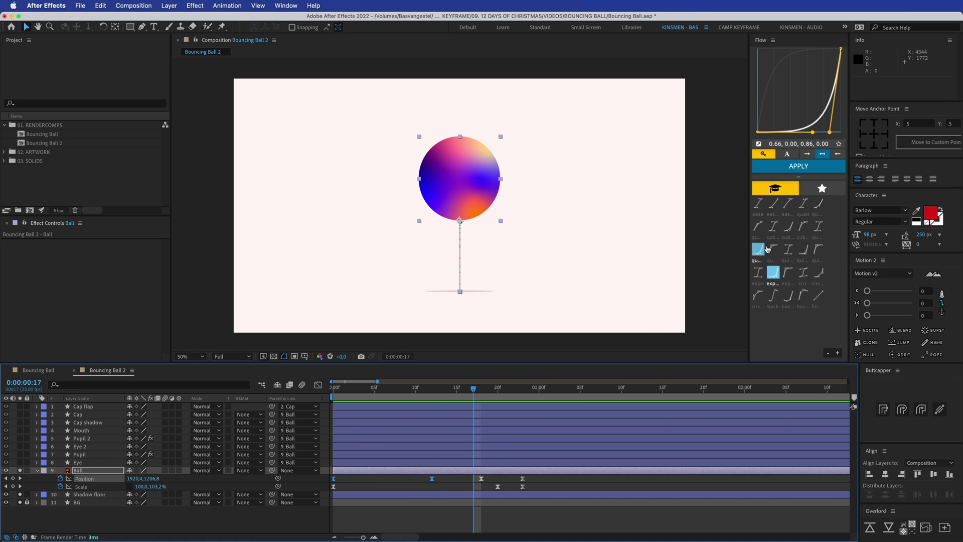
click(788, 273)
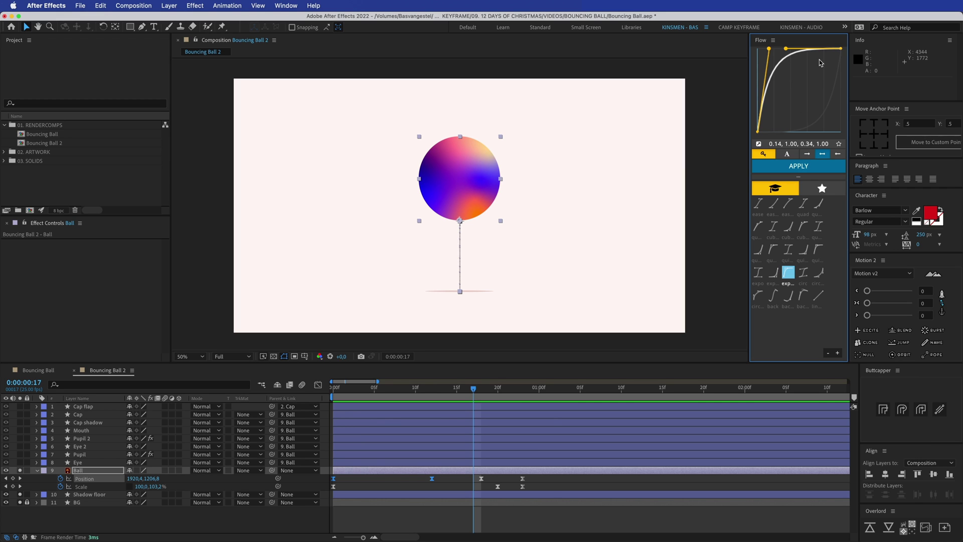
click(797, 167)
drag(470, 481, 531, 475)
click(777, 279)
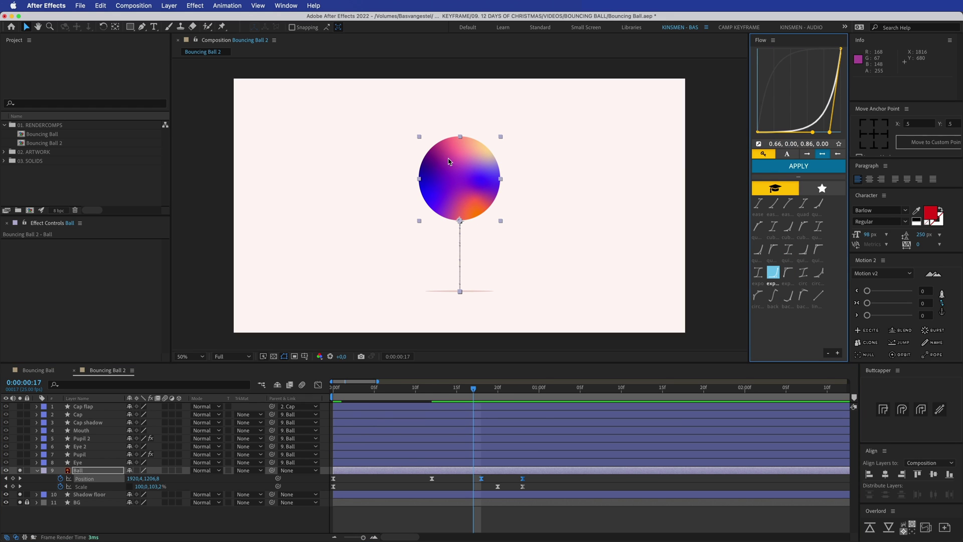
click(799, 165)
key(space)
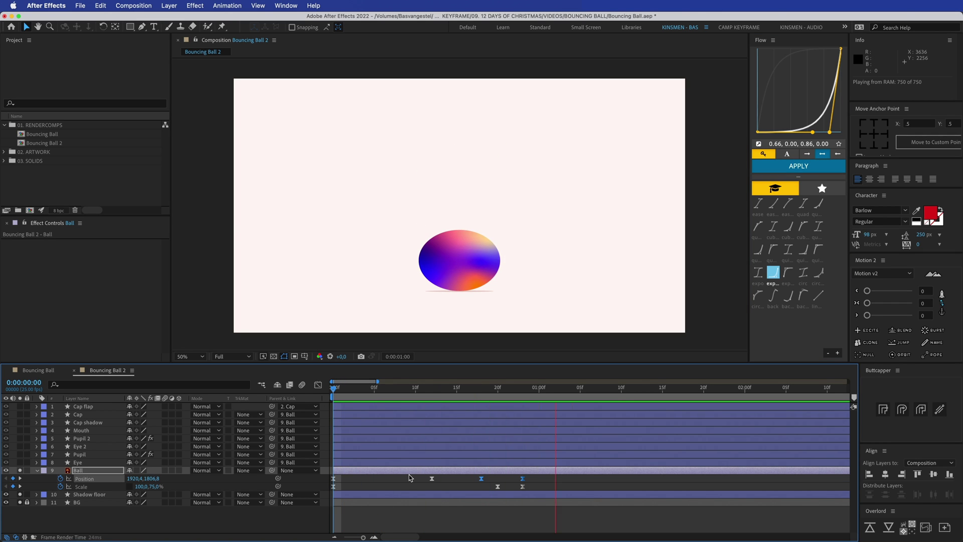
key(space)
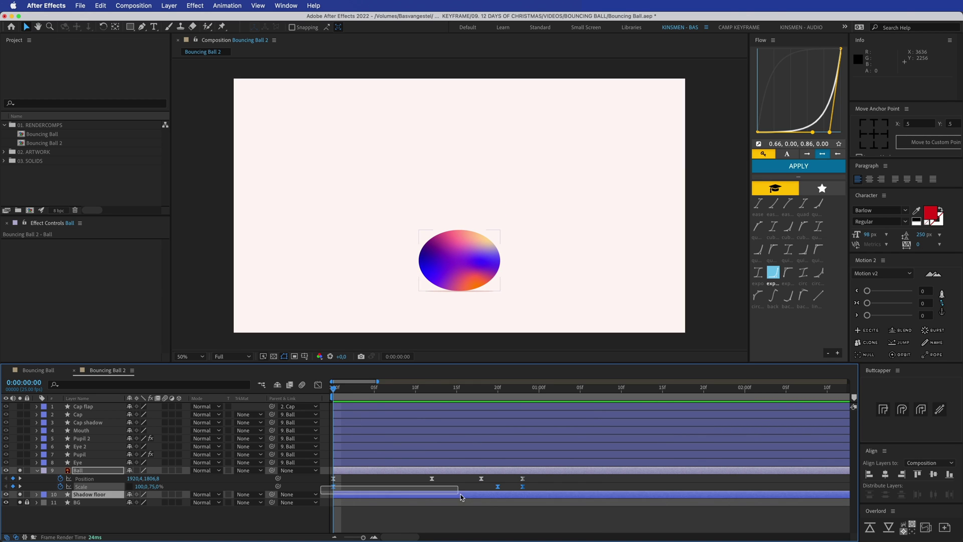
Step: Apply expo-out easing to the early Scale keyframes and expo-in to the later ones
drag(508, 486, 330, 495)
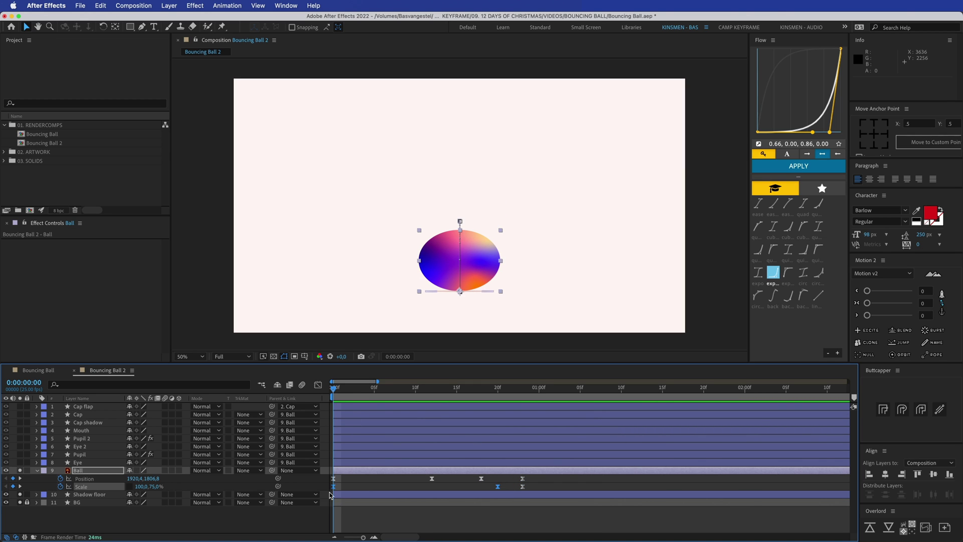
click(788, 272)
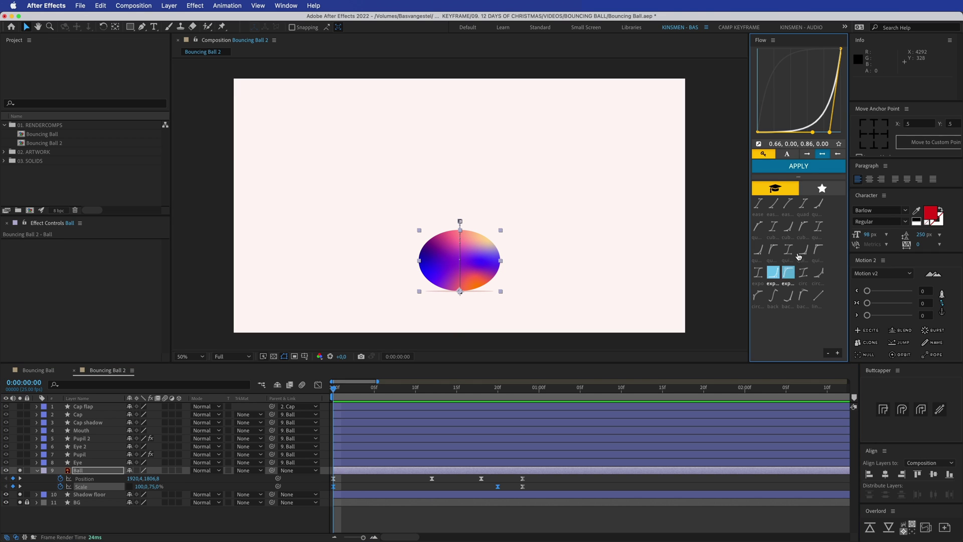
click(812, 166)
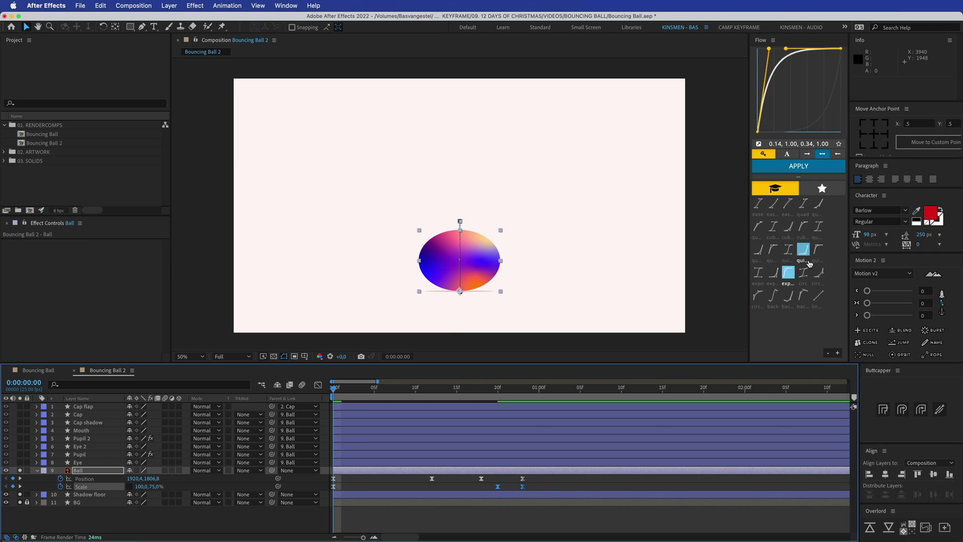
click(774, 278)
click(340, 389)
Step: Preview the fully eased bounce of the ball
click(399, 497)
key(space)
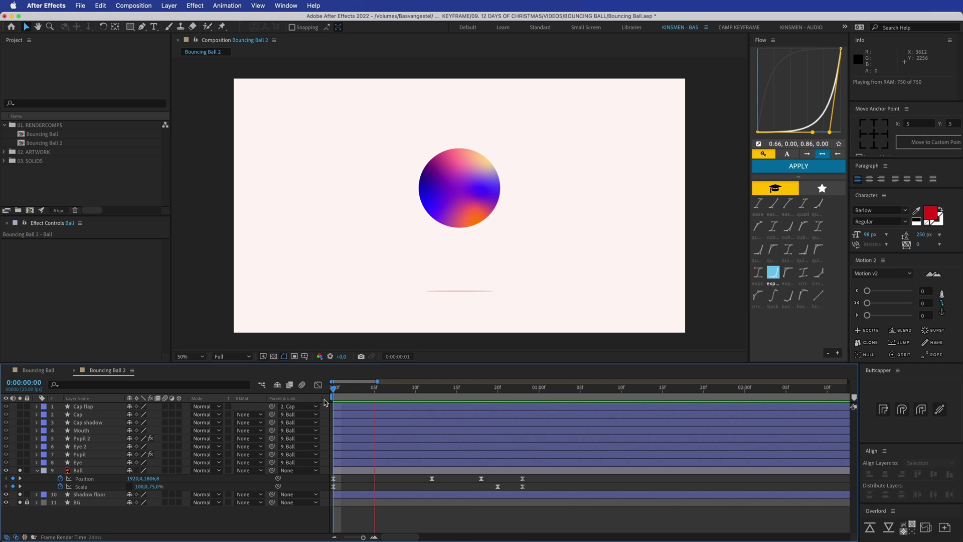
click(450, 221)
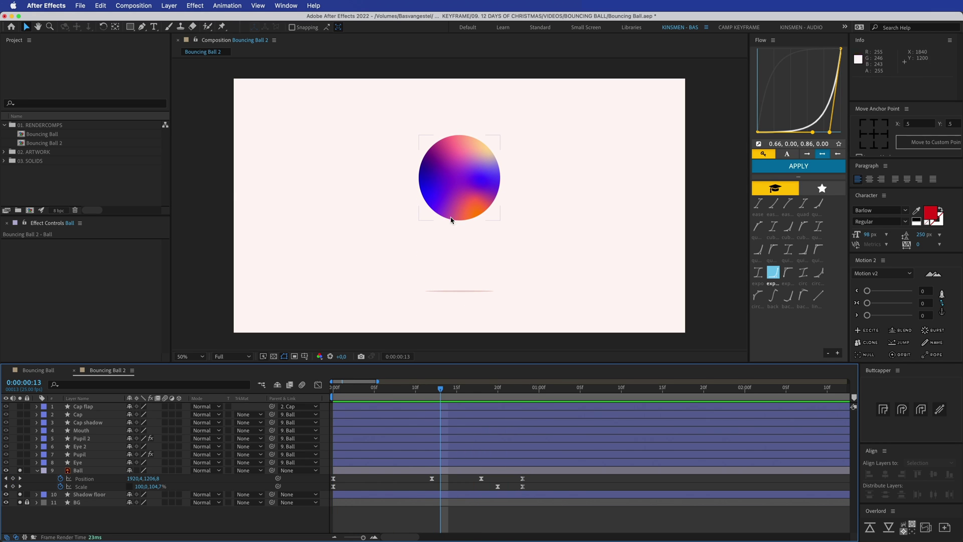
click(466, 198)
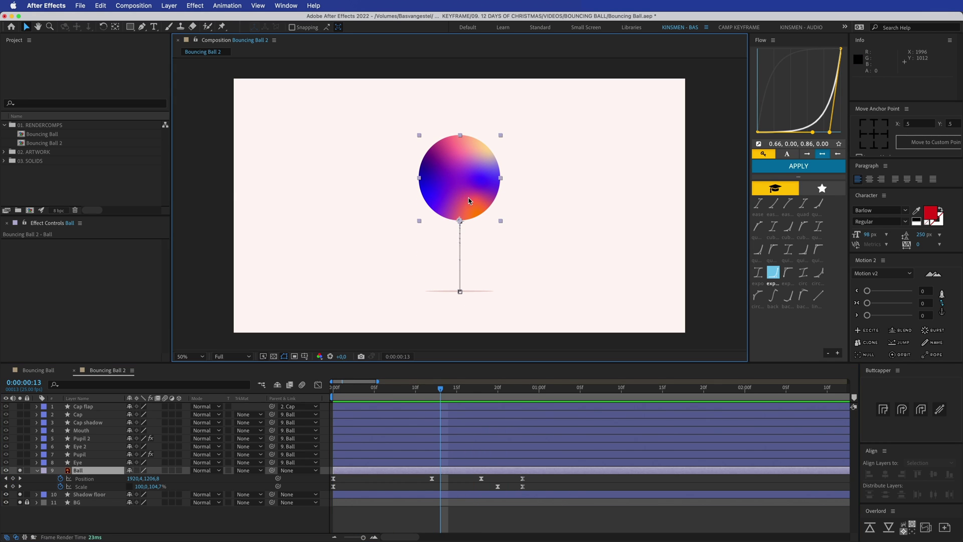
click(400, 504)
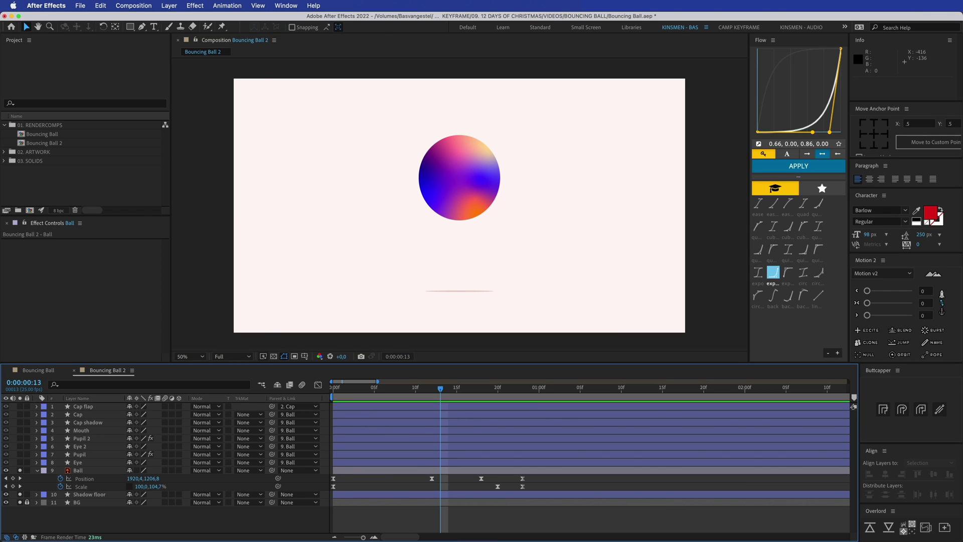
click(170, 7)
Step: Add a null layer named 'ball movement extra' just above the Ball layer
mouse_move(250, 21)
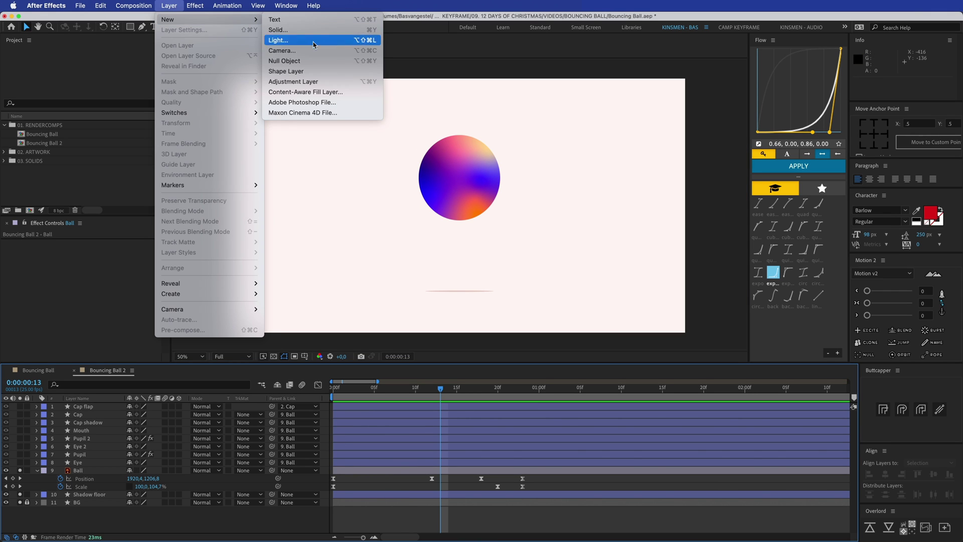
click(294, 63)
drag(80, 409, 95, 477)
key(Return)
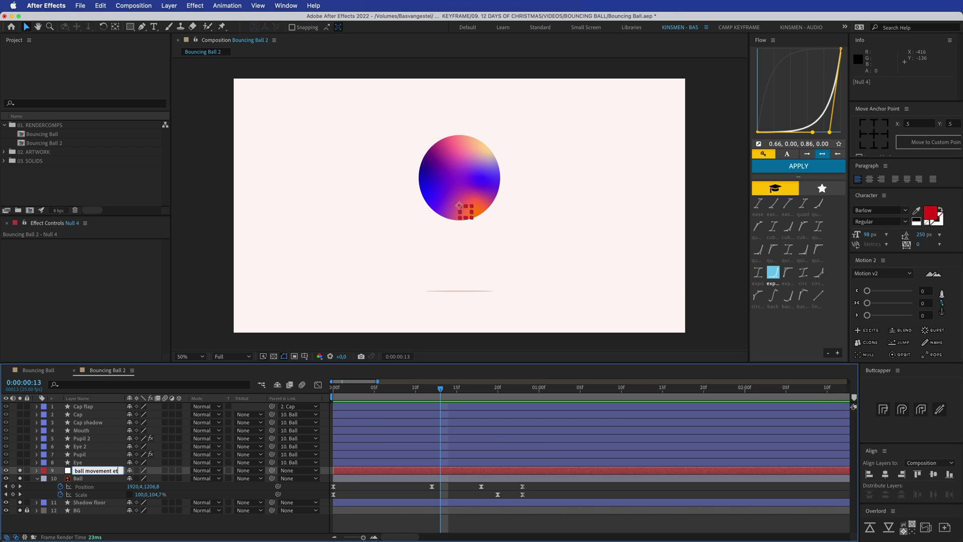
text(ball movement extra)
key(Return)
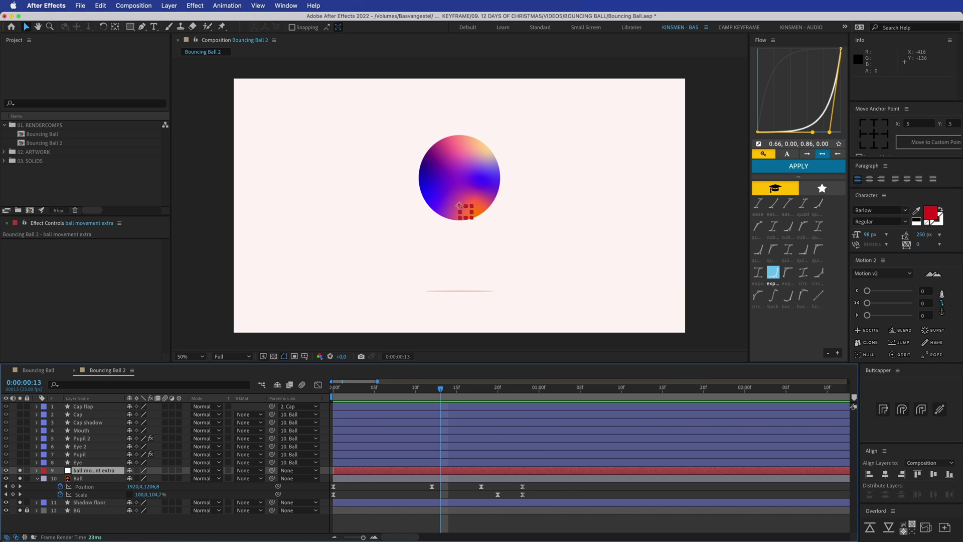
Step: Parent the Ball layer to the 'ball movement extra' null
click(96, 478)
drag(271, 478, 83, 469)
drag(471, 208, 527, 199)
key(super+z)
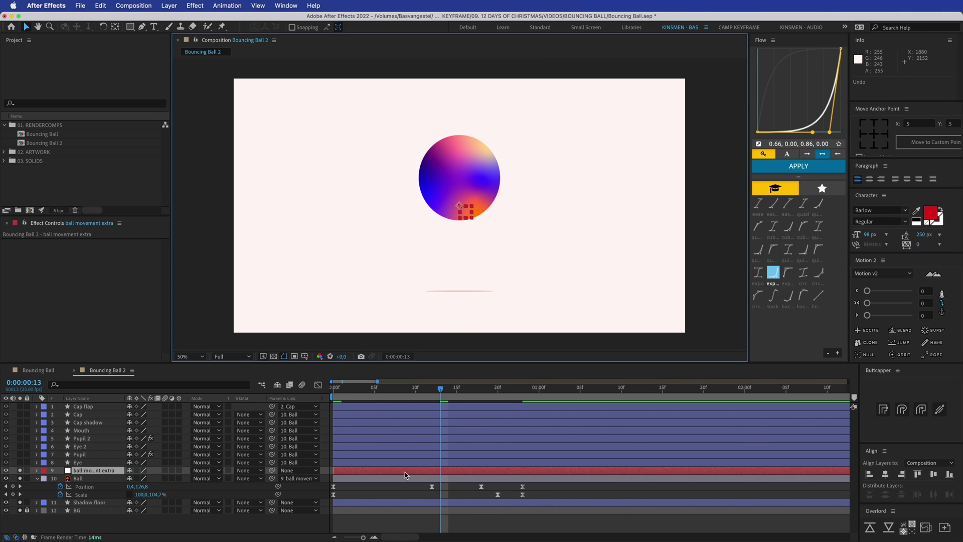
Step: Keyframe the null's Position at frame 0 and raise it to 1920,1032 at frame 15
click(333, 395)
key(p)
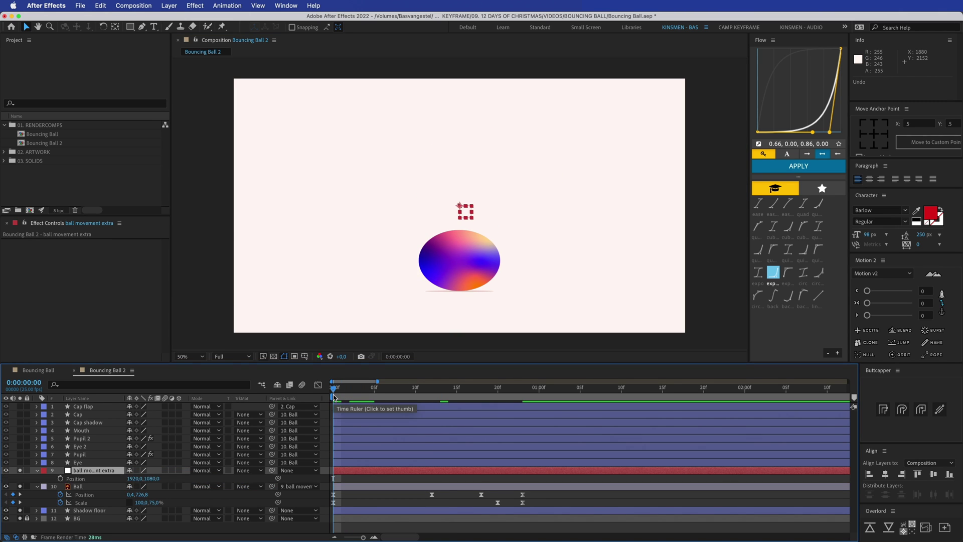
click(61, 478)
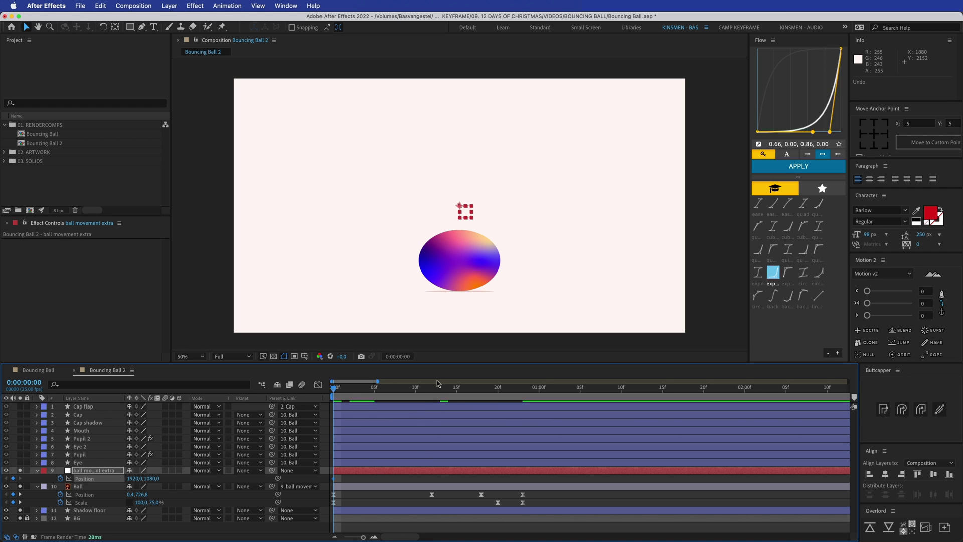
drag(426, 389, 457, 390)
click(438, 487)
click(471, 473)
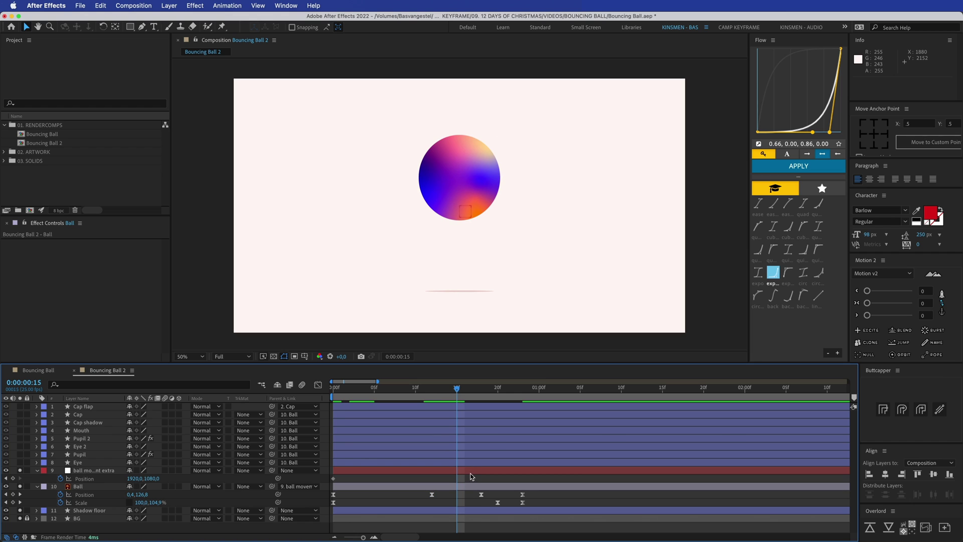
key(shift+Up)
key(shift+Up)
key(Up)
key(Up)
key(Up)
key(Up)
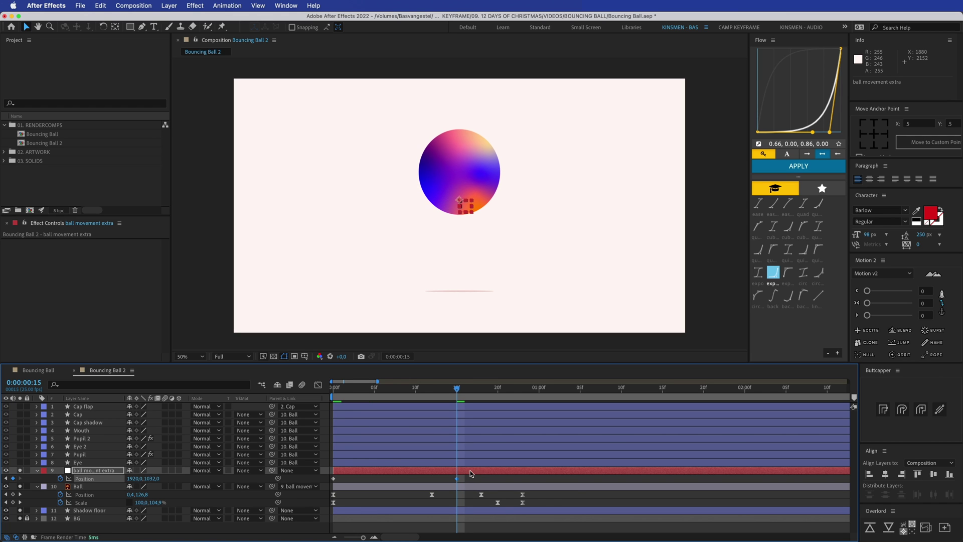
click(466, 478)
Step: Copy the null's first Position keyframe and move the time to frame 23
drag(353, 490, 324, 477)
key(super+c)
drag(532, 392, 526, 393)
click(345, 478)
click(334, 479)
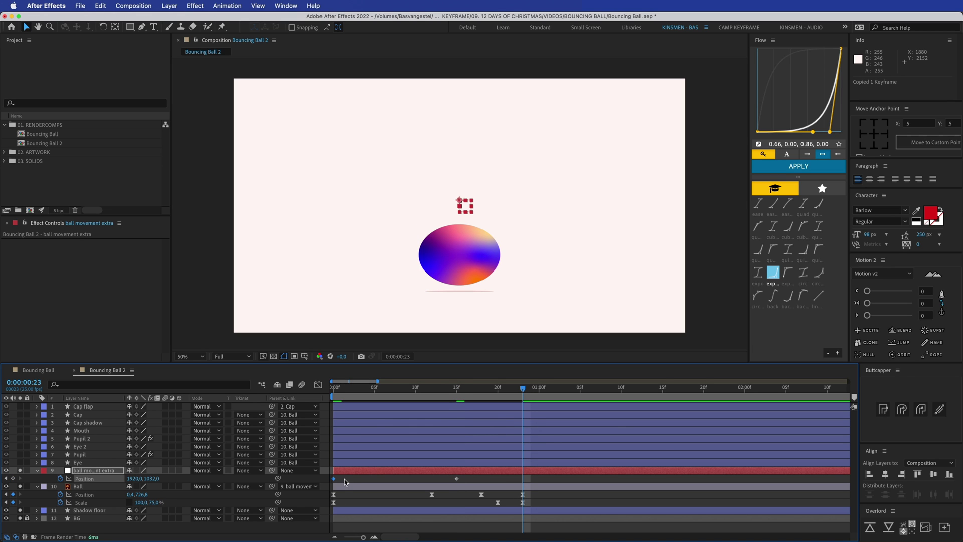
Step: Paste the starting position at frame 23 and Easy Ease all the null's Position keyframes
key(super+v)
drag(532, 475, 339, 484)
right_click(335, 479)
mouse_move(381, 531)
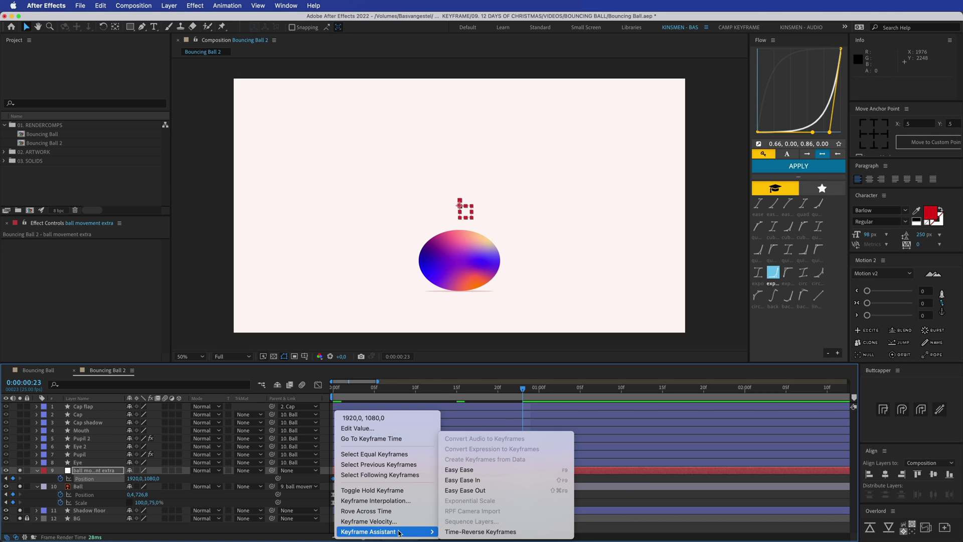
click(460, 469)
Step: Preview the bounce from the start and scrub through the null's motion
key(super+shift+a)
key(Home)
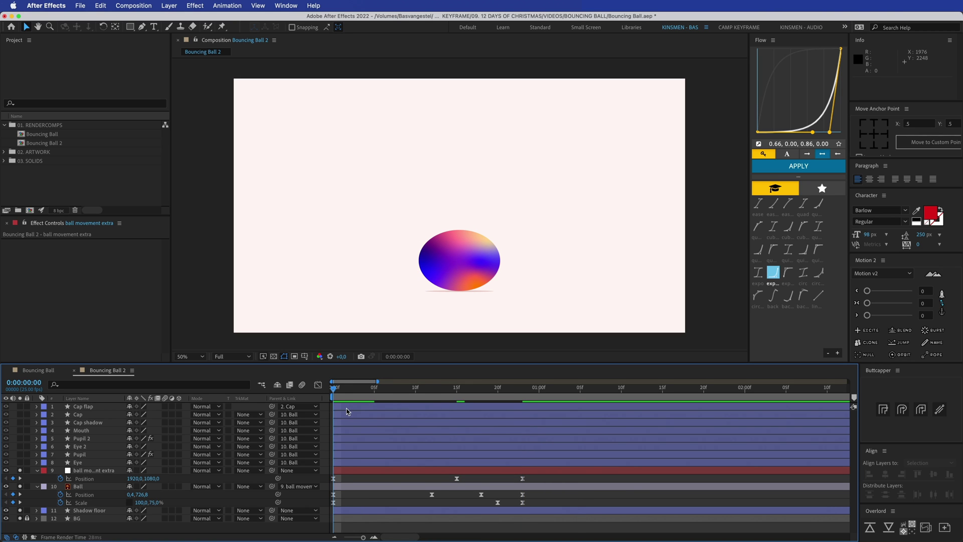
key(space)
key(space)
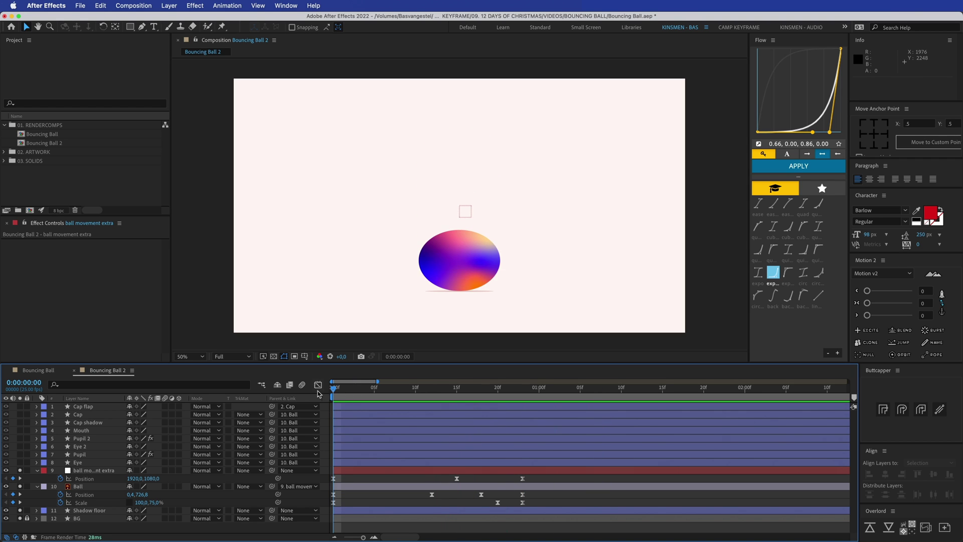
key(space)
key(space)
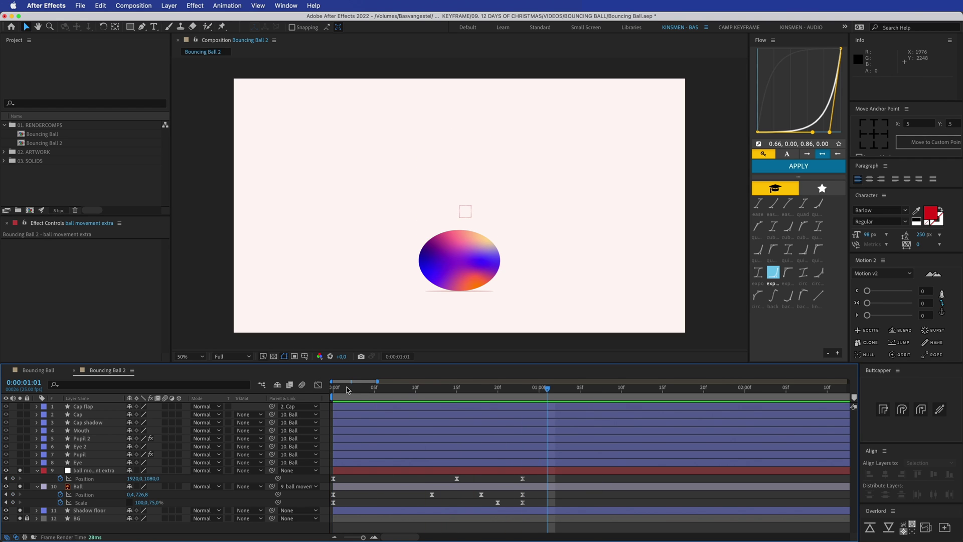
key(Home)
key(space)
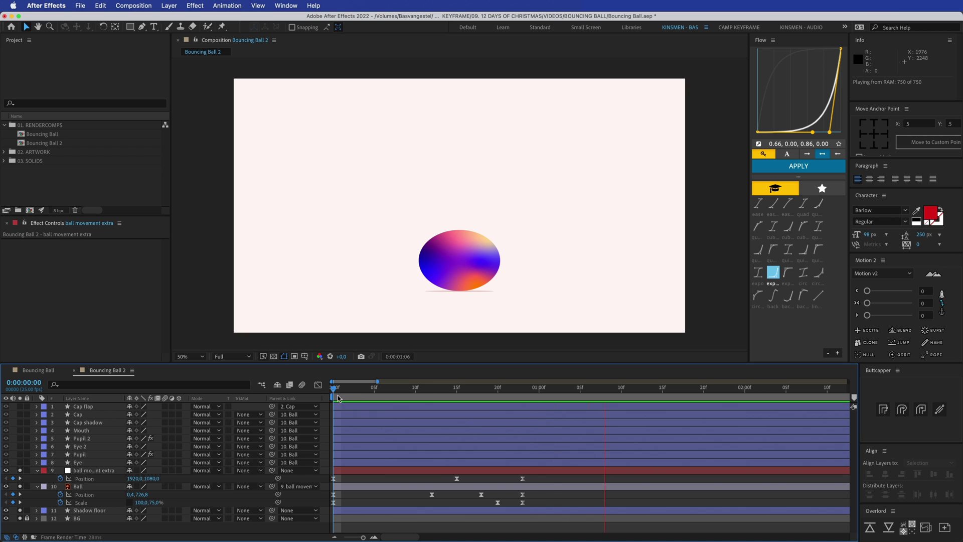
key(space)
drag(542, 478, 429, 503)
drag(531, 390, 295, 446)
Step: Add a loopOut() expression to the null's Position and copy it
click(356, 480)
alt+click(61, 478)
key(BackSpace)
text(l)
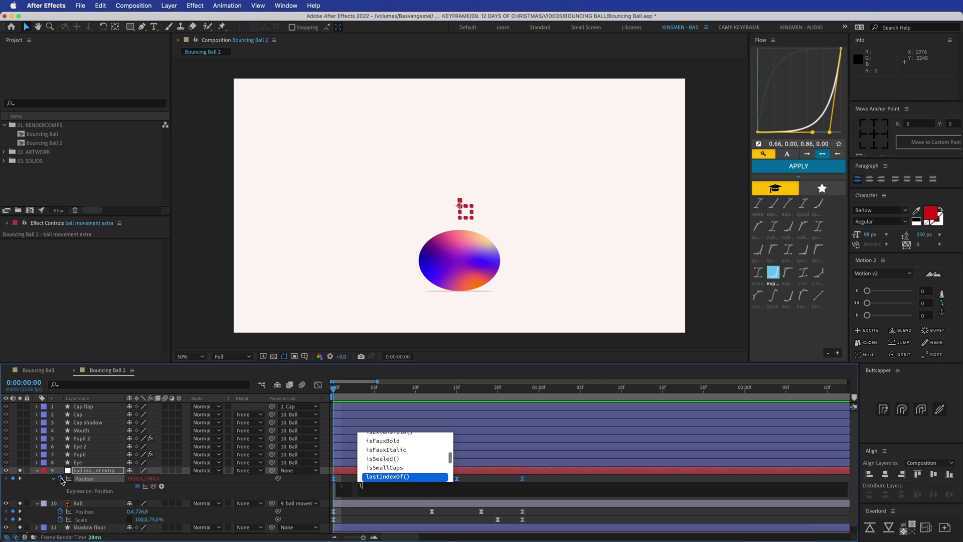
text(oop)
key(Down)
key(Down)
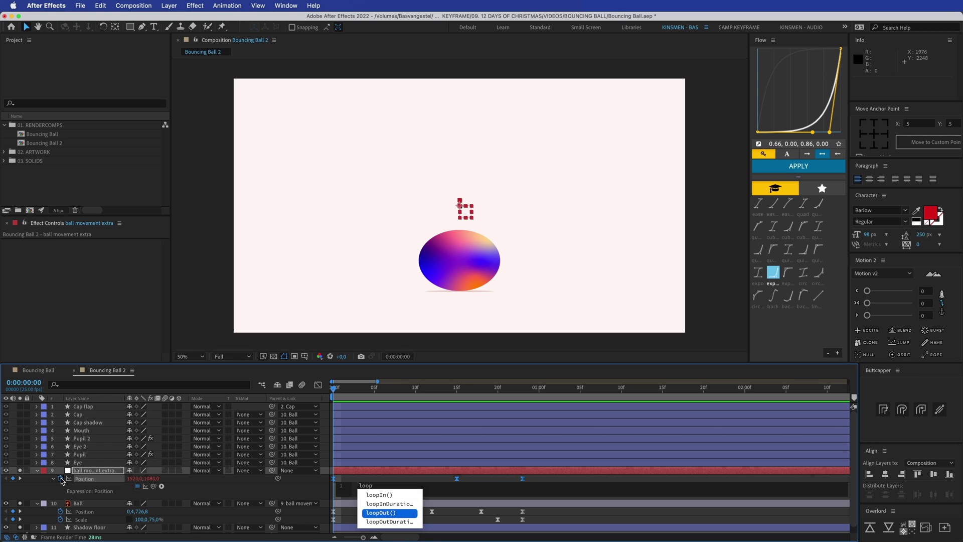
key(Return)
key(super+a)
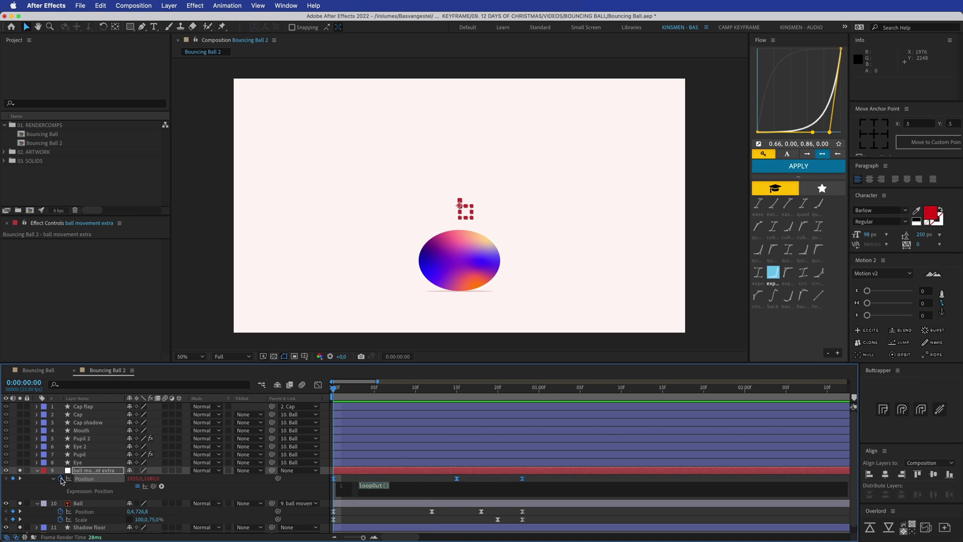
click(413, 478)
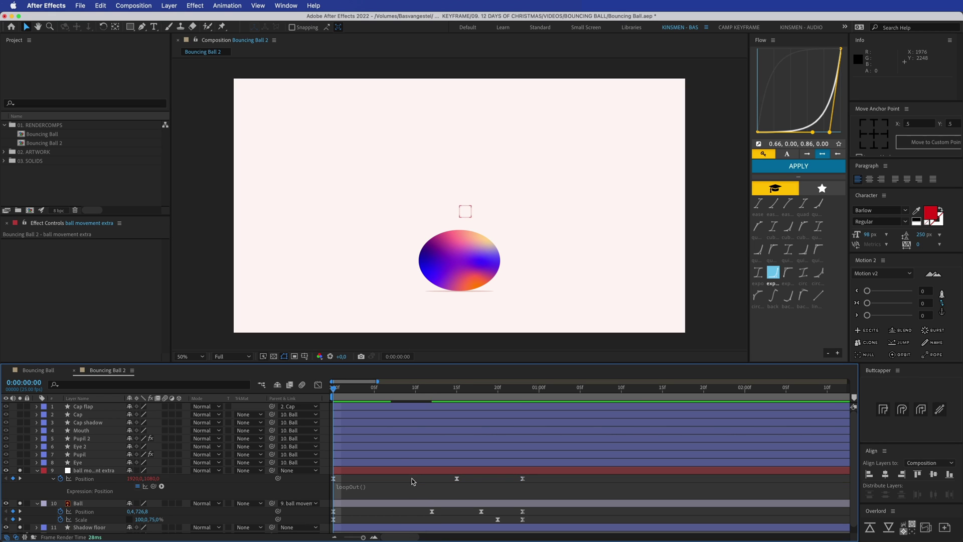
Step: Paste loopOut() into the Ball's Scale and Position expressions
alt+click(60, 520)
key(super+v)
alt+click(61, 504)
key(super+v)
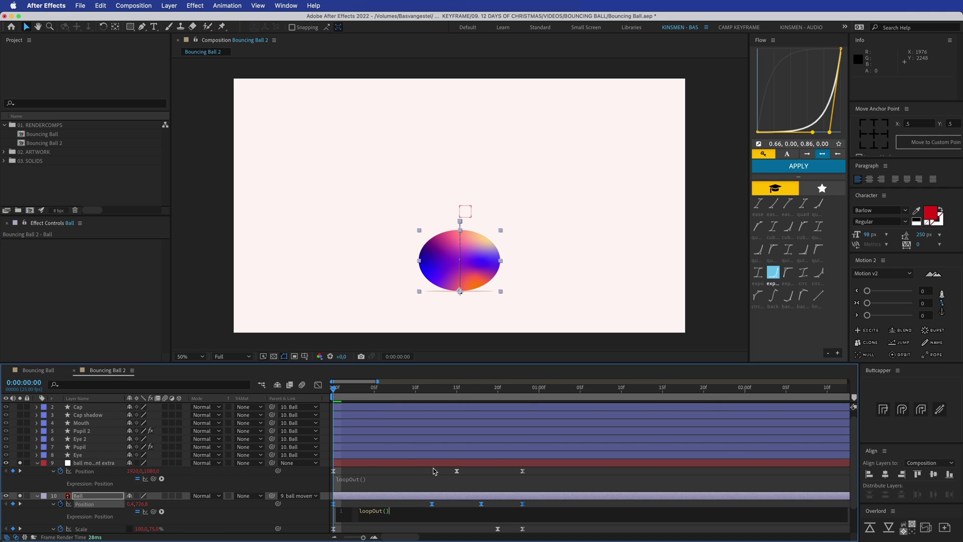
click(415, 477)
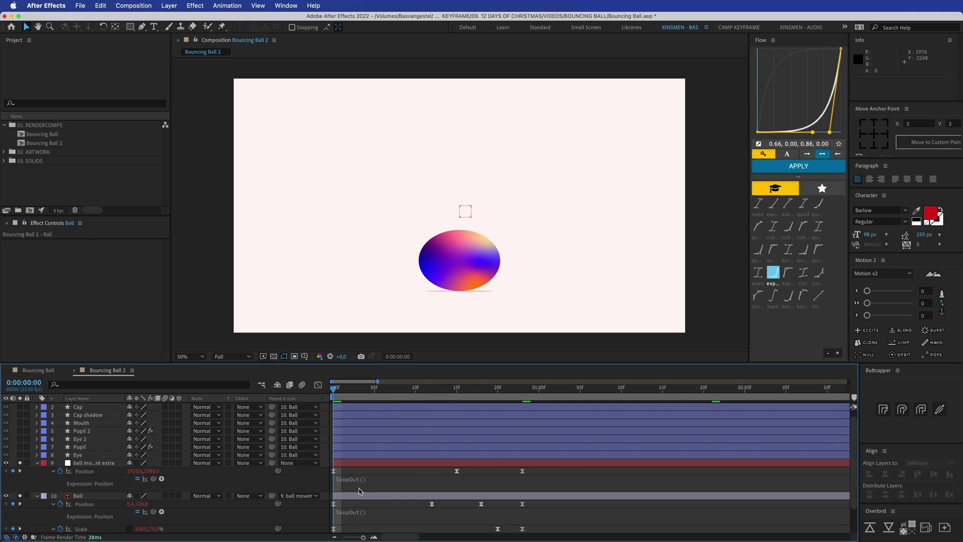
Step: Preview the looping bounce and collapse the expanded layer properties
mouse_move(507, 390)
mouse_down()
mouse_move(531, 390)
mouse_move(523, 391)
mouse_up()
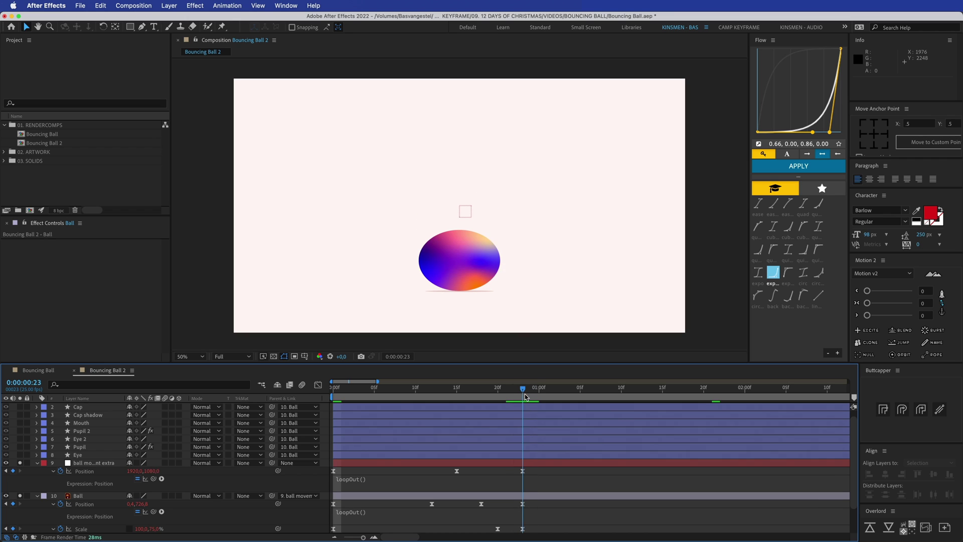
click(523, 471)
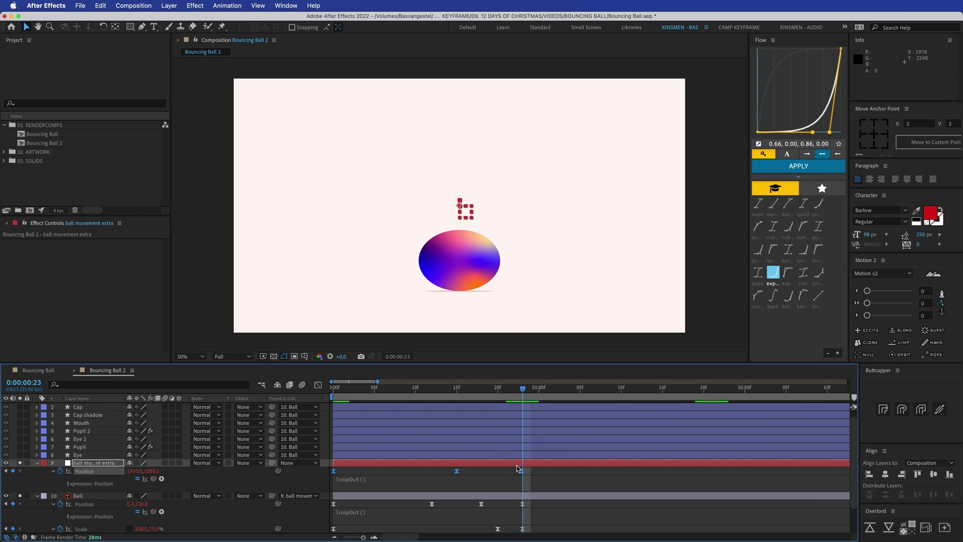
key(space)
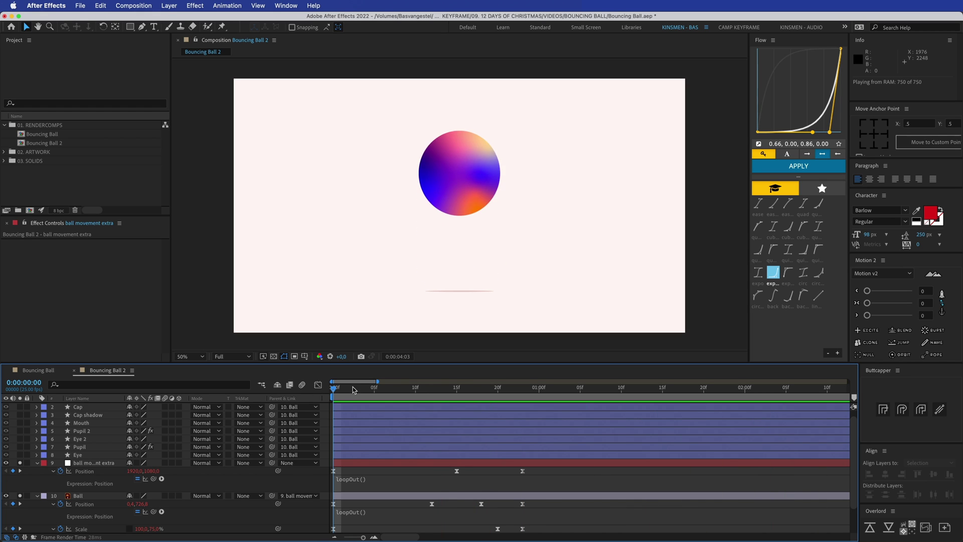
key(space)
key(u)
click(76, 486)
Step: At the top of the bounce, narrow the Shadow floor's scale and key its opacity at 50%
click(84, 487)
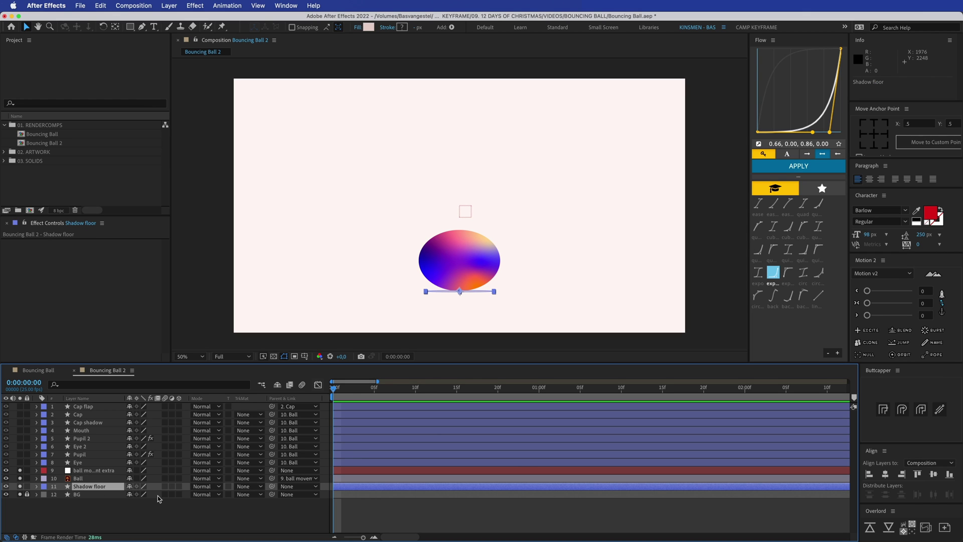
key(s)
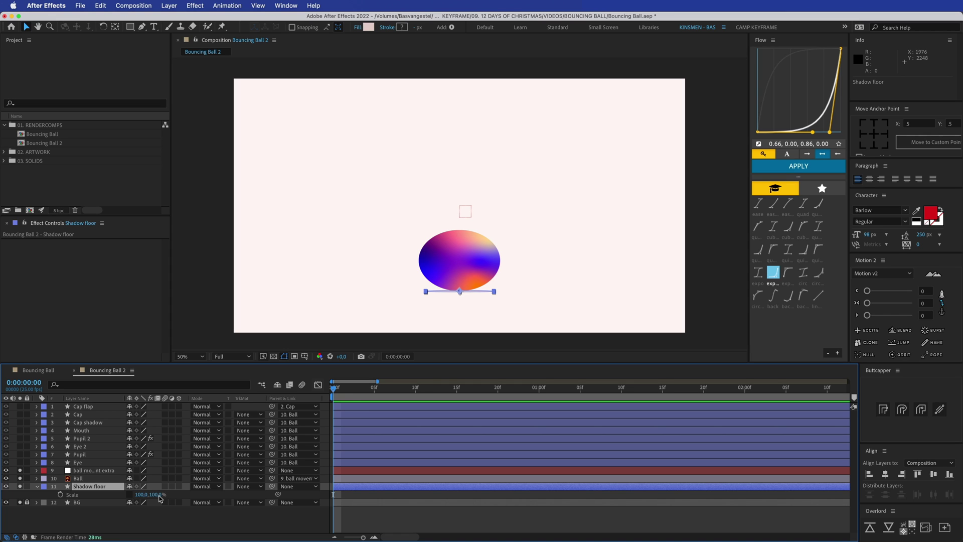
key(shift+t)
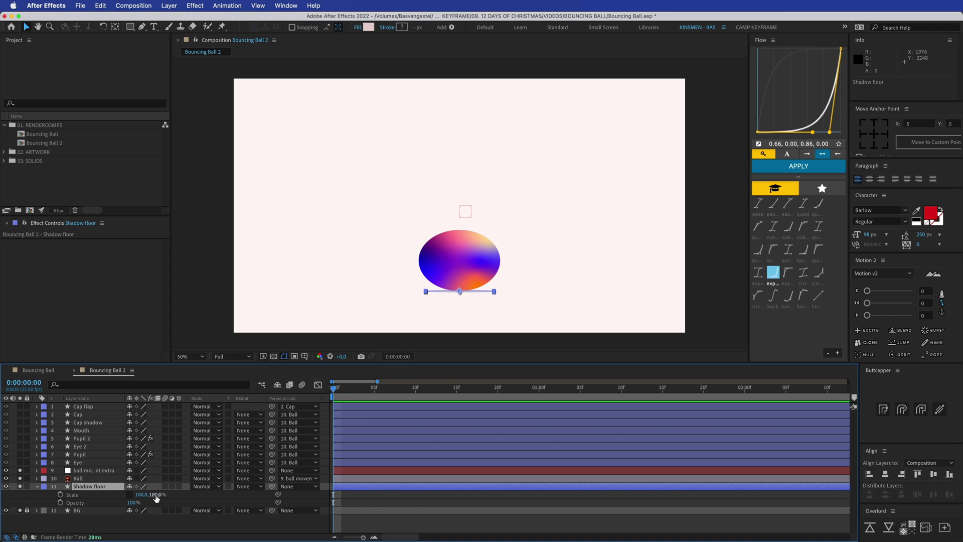
click(86, 478)
key(u)
click(355, 508)
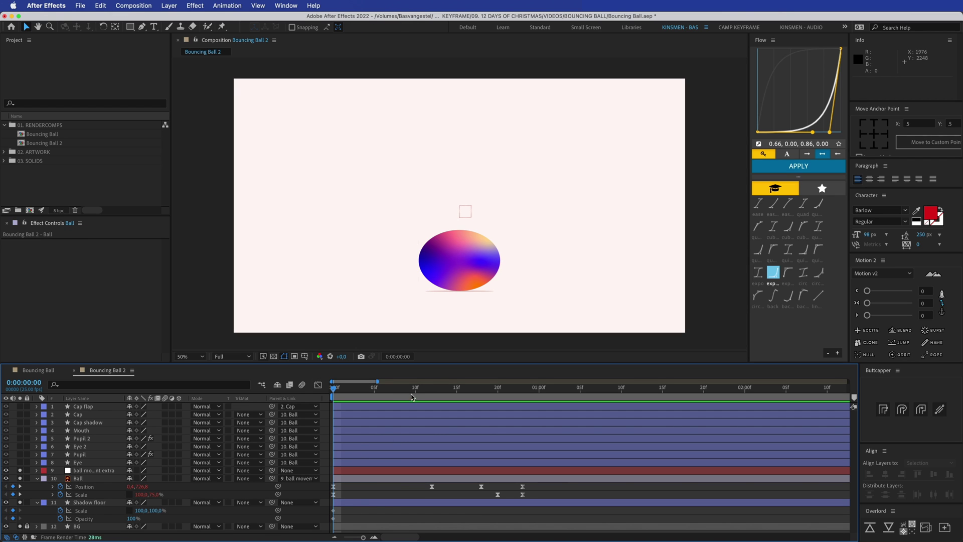
drag(397, 391, 465, 394)
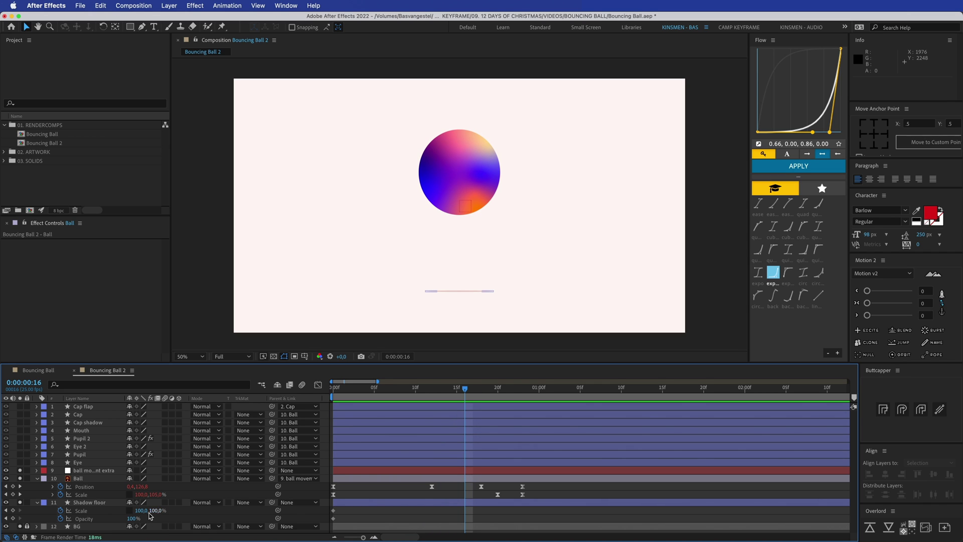
drag(141, 510, 113, 511)
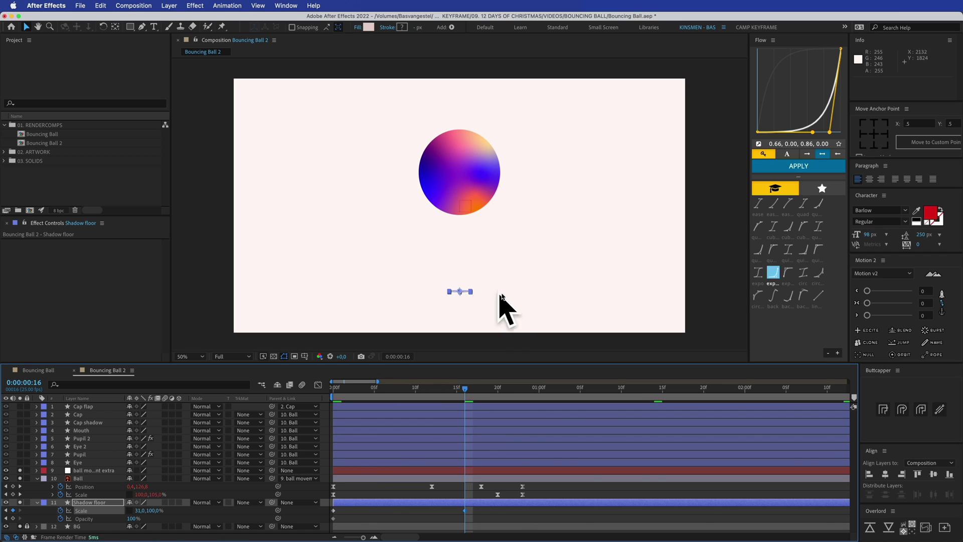
click(131, 519)
key(Return)
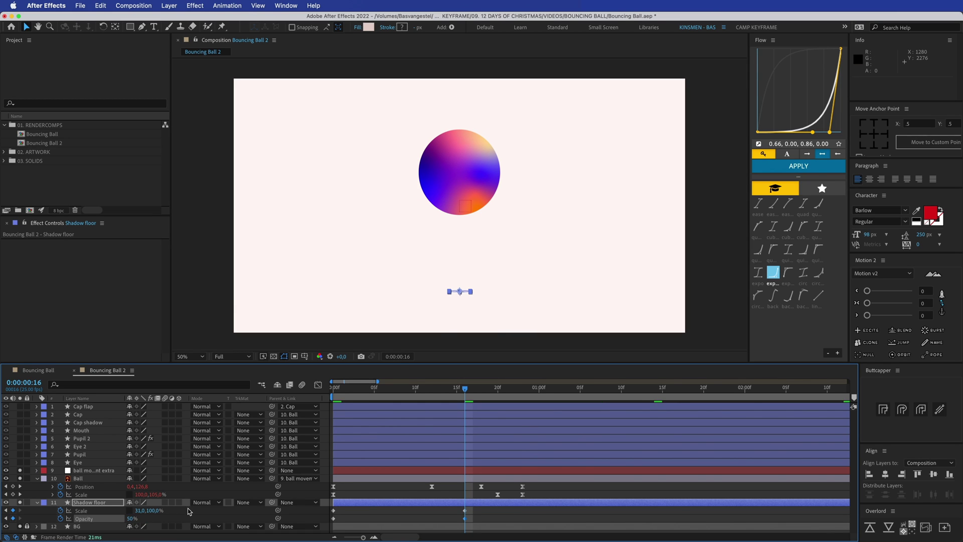
Step: Copy the shadow's first Scale and Opacity keyframes to frame 23
click(516, 523)
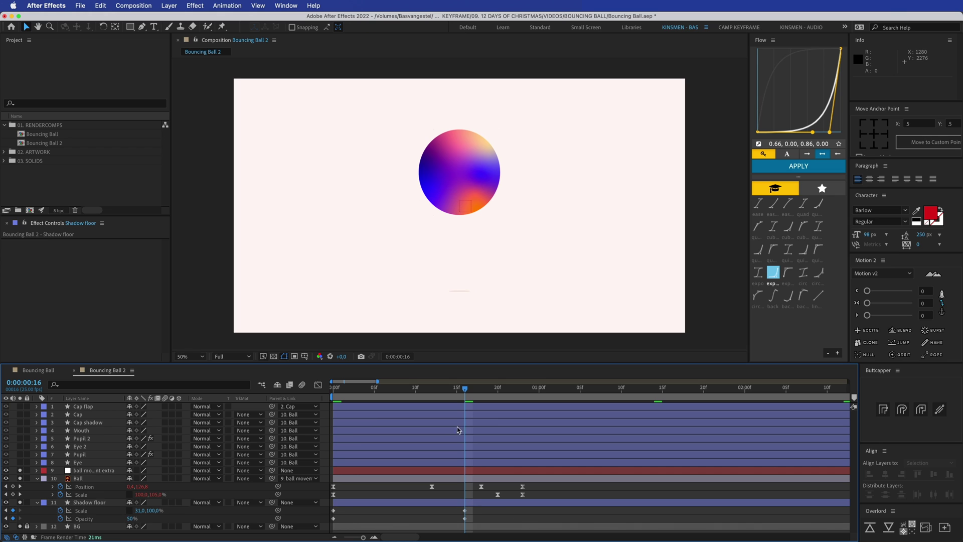
click(333, 511)
key(super+c)
click(522, 390)
key(super+v)
click(334, 518)
key(super+c)
key(super+v)
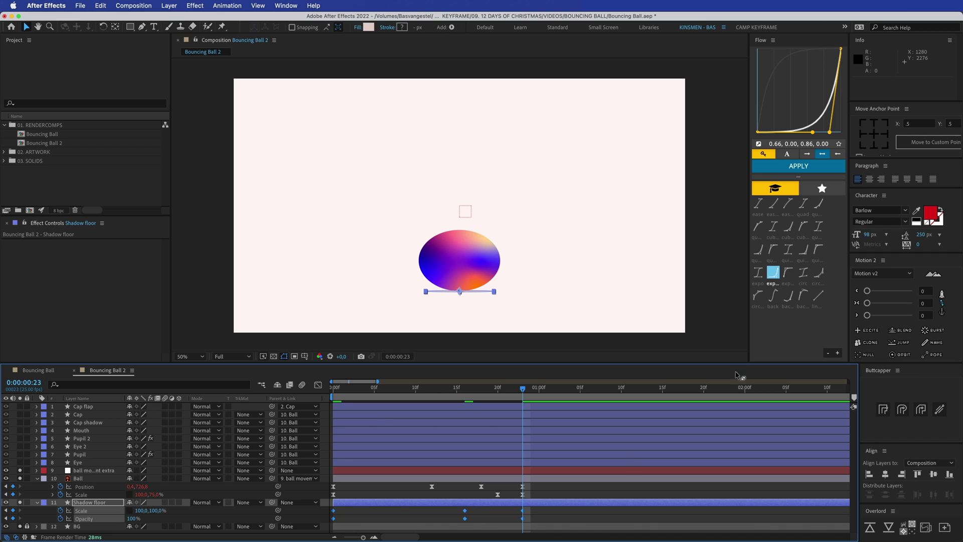
Step: Give the shadow keyframes an exponential ease-out, and the 16f and 23f keyframes an ease-in
click(788, 272)
click(798, 166)
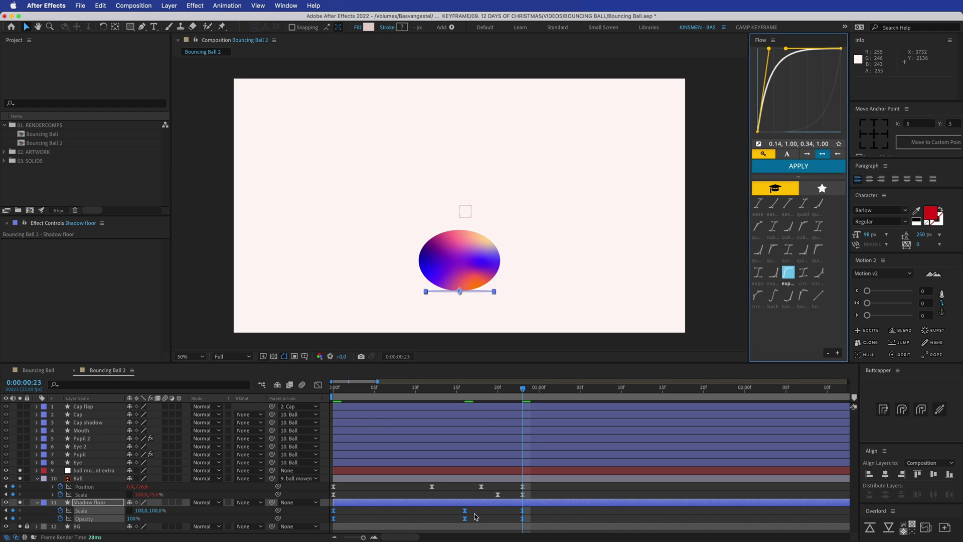
click(472, 510)
drag(451, 510, 529, 522)
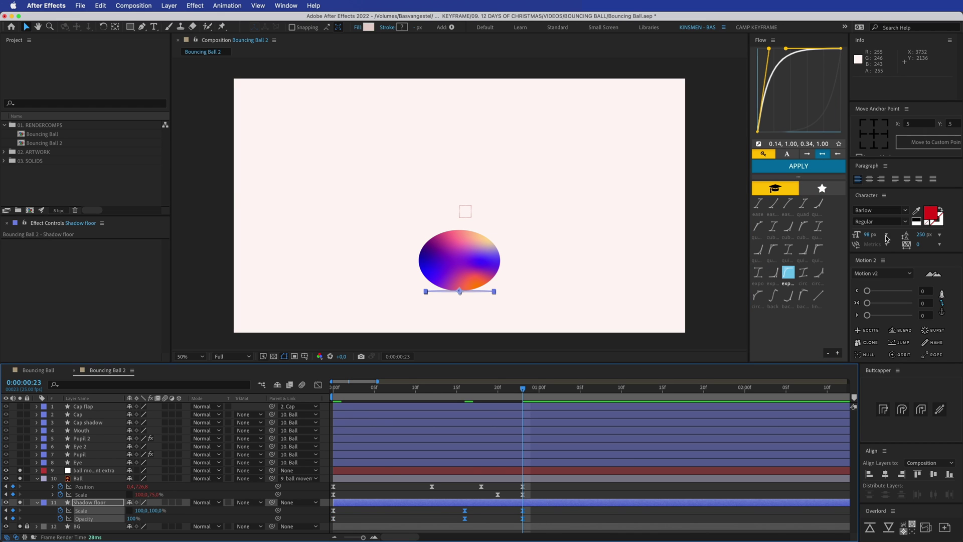
click(773, 272)
click(798, 166)
click(393, 531)
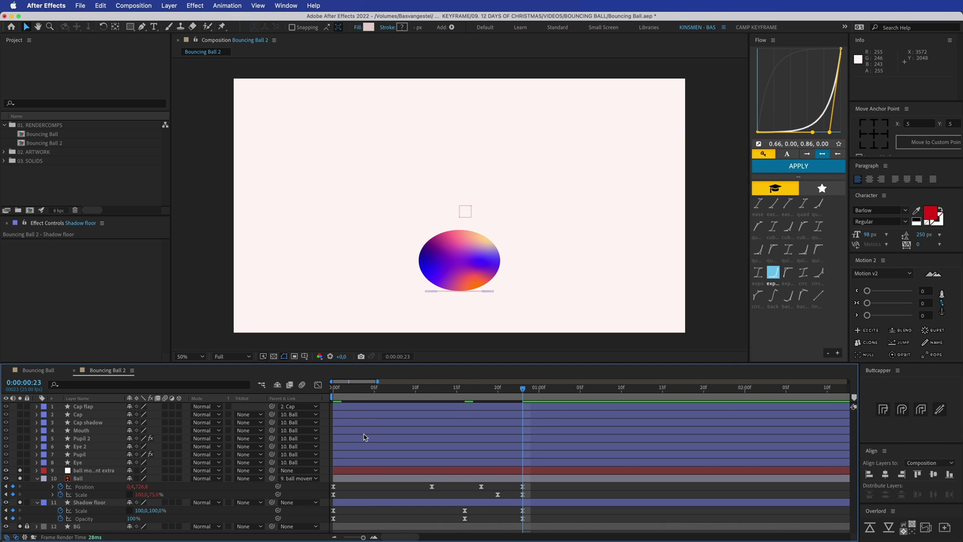
Step: Add loopOut() expressions to the shadow's Scale and Opacity, then preview the bounce
click(90, 521)
alt+click(60, 510)
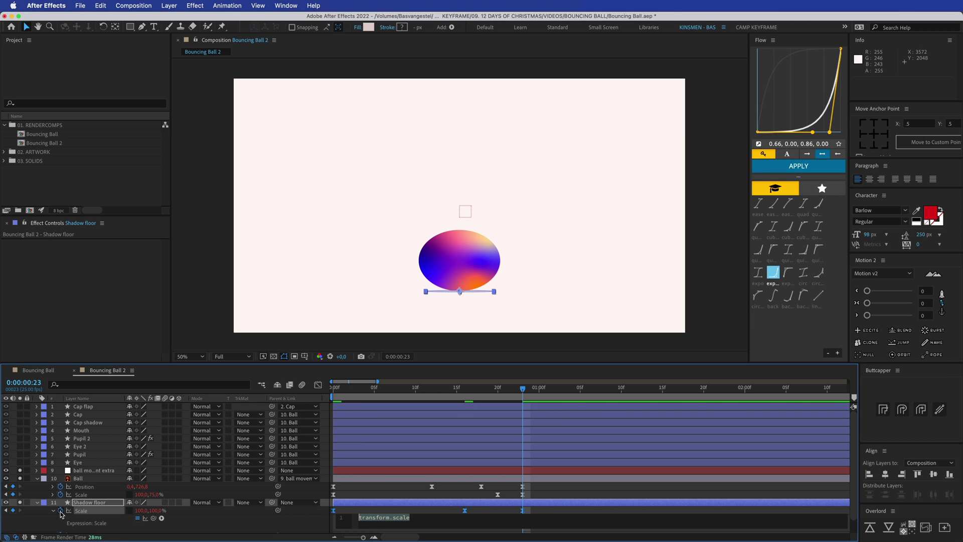
text(loopO)
key(Return)
click(377, 492)
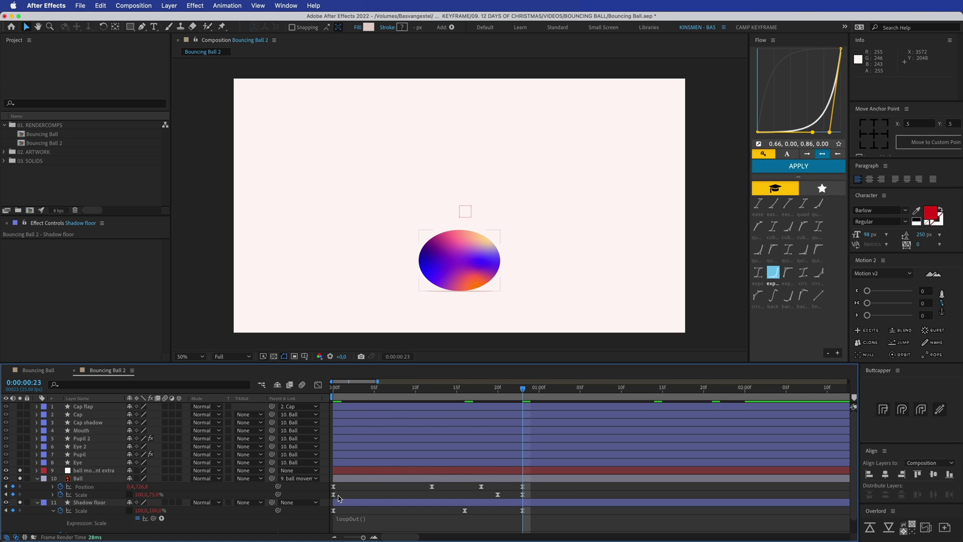
scroll(67, 527, down, 2)
alt+click(61, 521)
key(super+v)
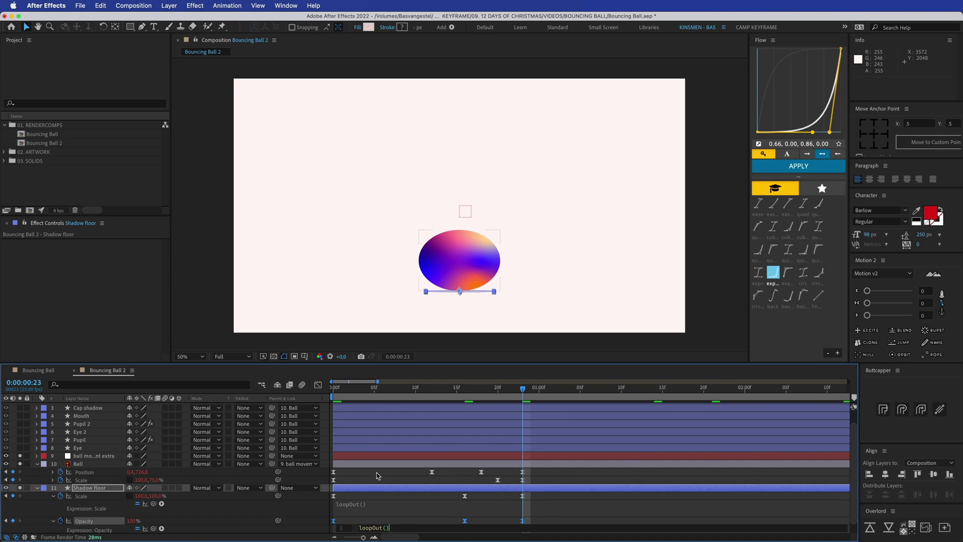
click(377, 475)
key(space)
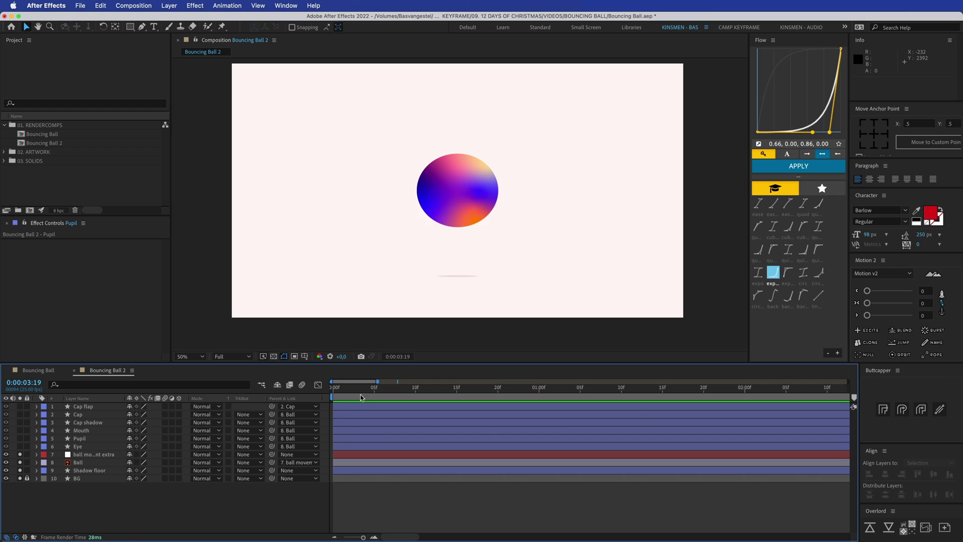
Step: Stop the preview and make the Eye and Pupil layers visible on the ball
key(space)
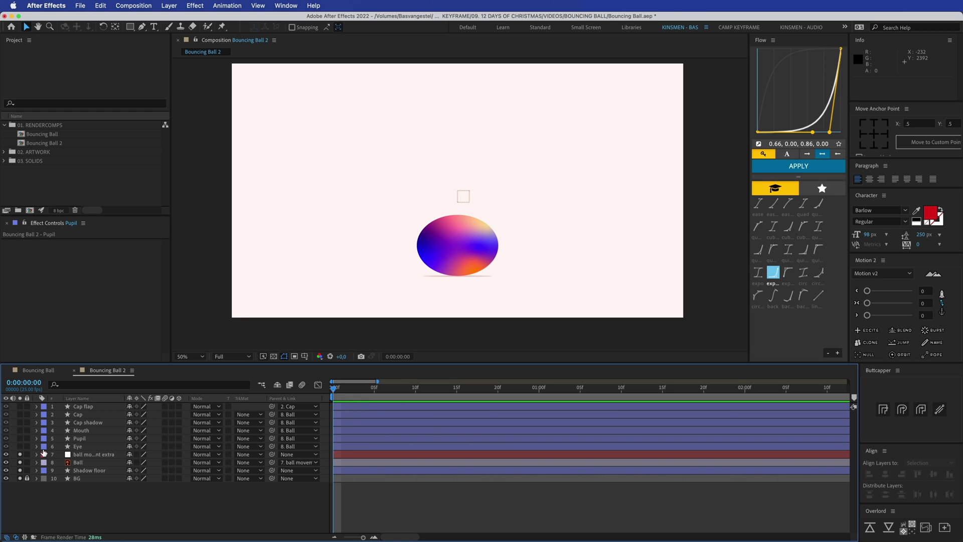
click(20, 447)
click(20, 438)
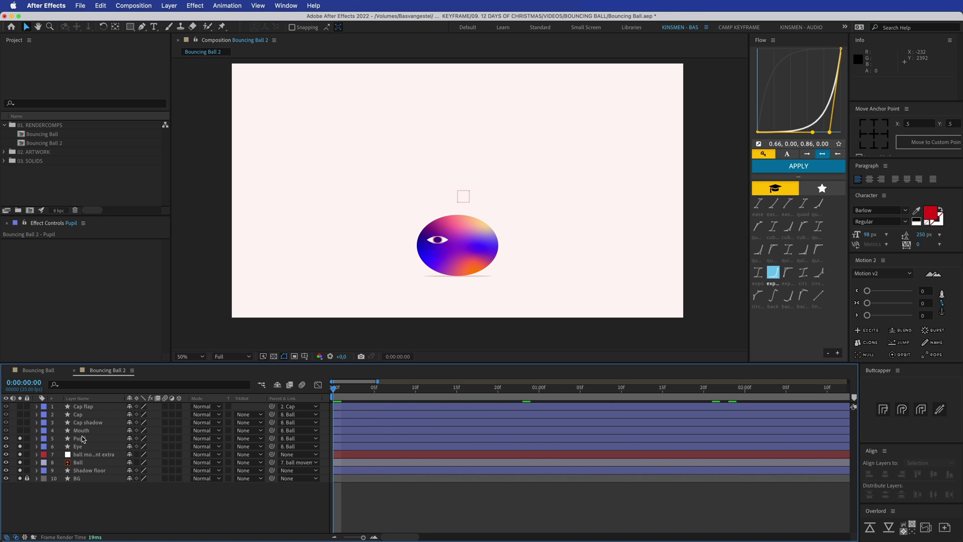
click(79, 438)
shift+click(79, 446)
click(183, 490)
click(90, 464)
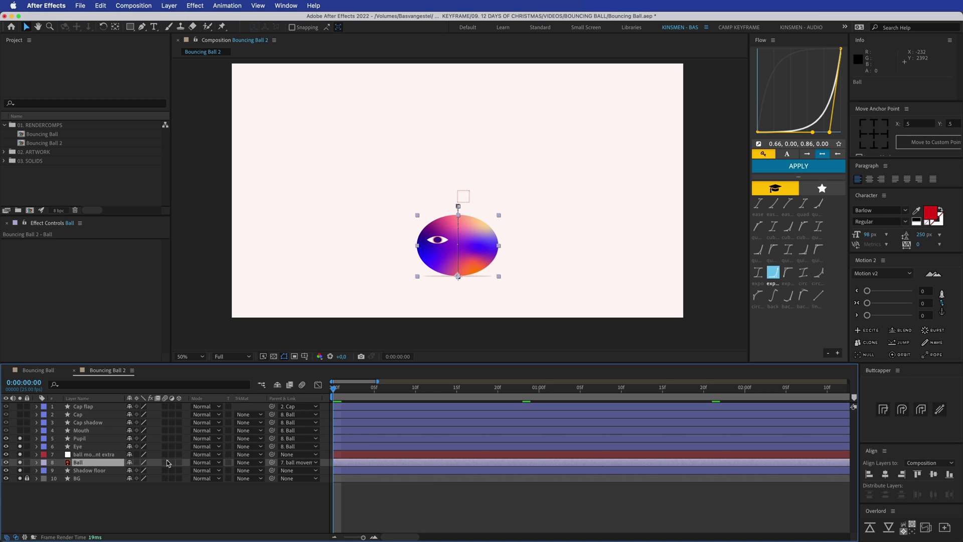
key(u)
Step: Parent the Pupil layer to the Eye layer
click(85, 446)
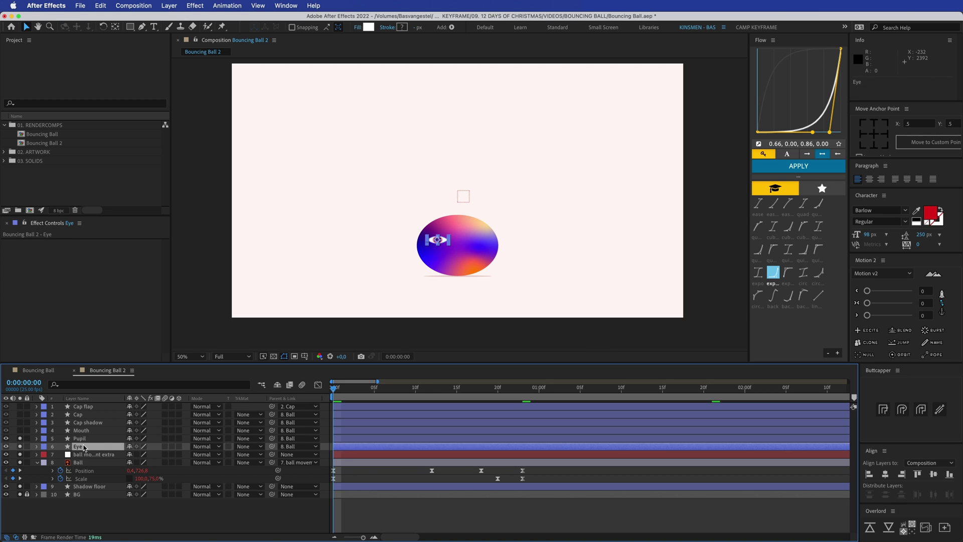
key(period)
drag(355, 388, 318, 396)
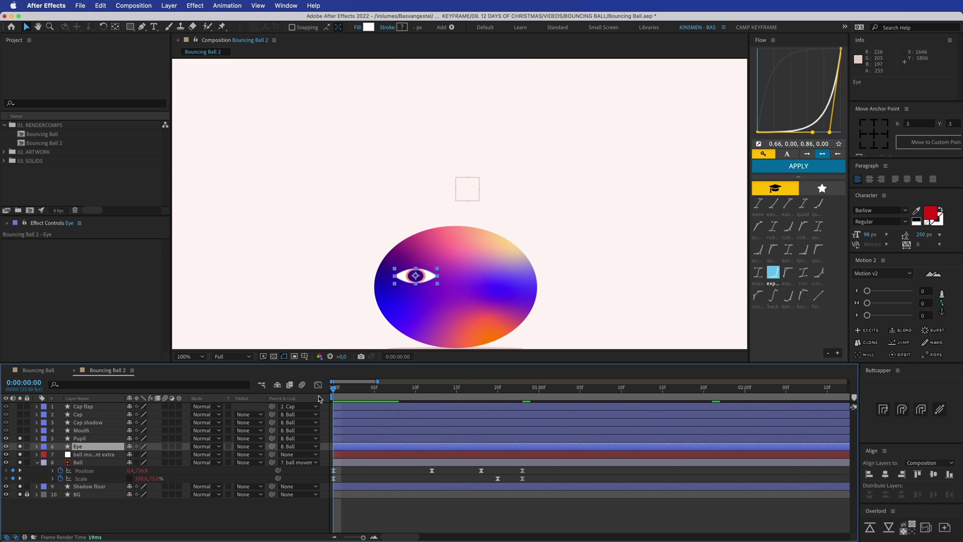
click(84, 440)
drag(272, 438, 83, 446)
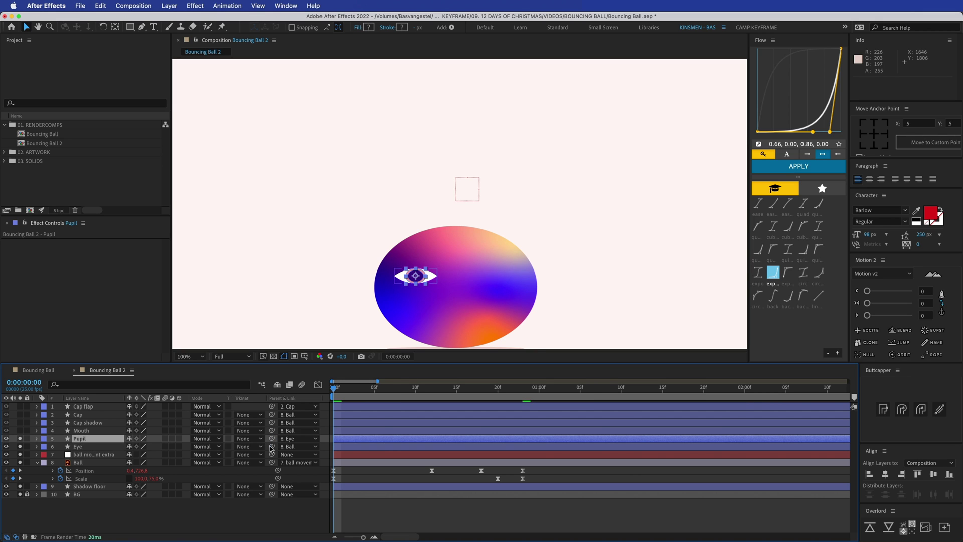
Step: Set an Eye Position keyframe at frame 0 with the eye nudged lower on the ball
click(85, 447)
key(p)
click(61, 454)
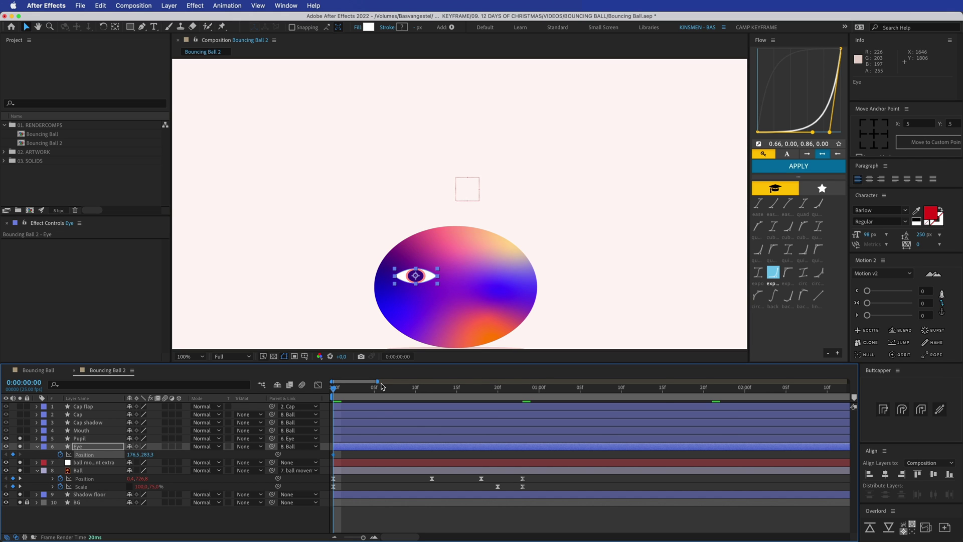
key(shift+Down)
key(shift+Down)
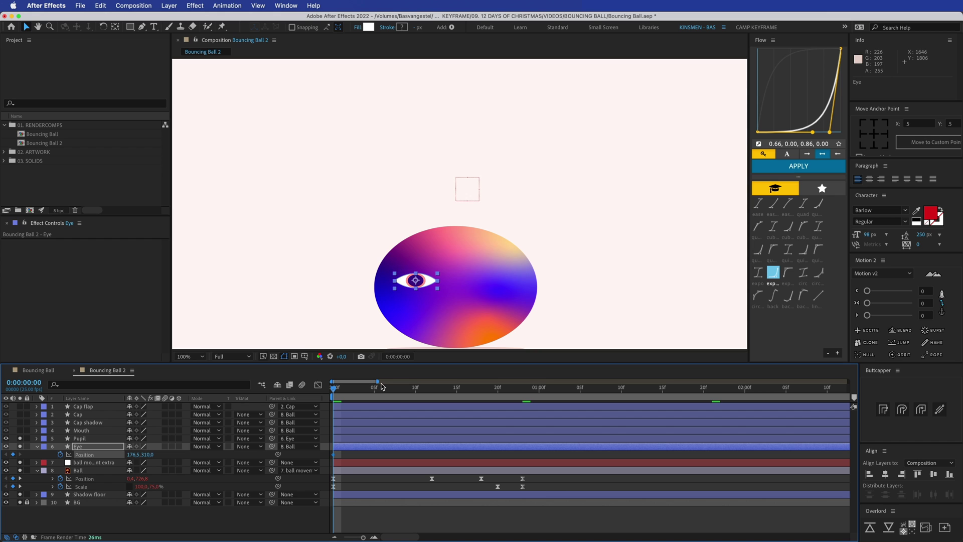
drag(384, 388, 438, 393)
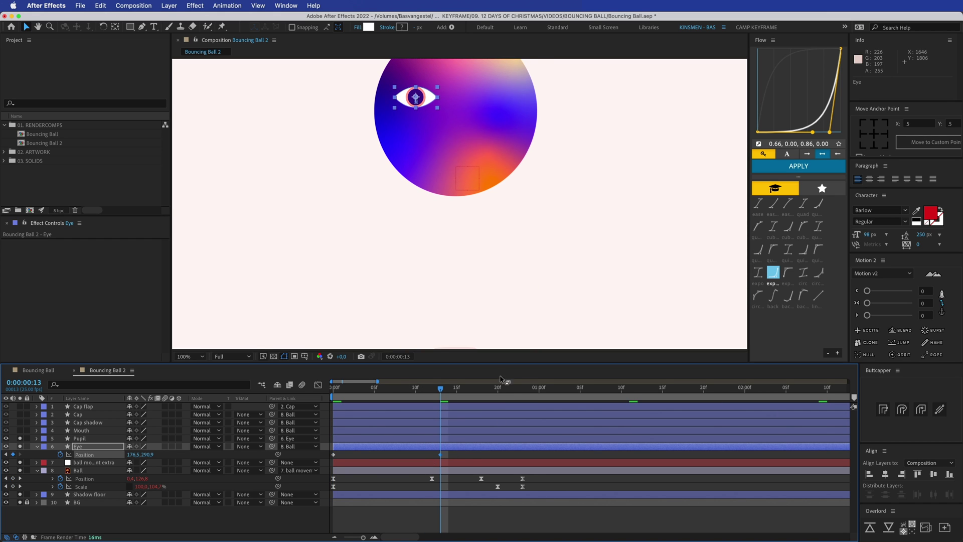
Step: Add matching Eye Position keyframes at frames 18 and 23 and apply Easy Ease
key(Page_Down)
key(Page_Down)
key(Page_Down)
key(Page_Down)
key(Page_Down)
key(super+c)
key(super+v)
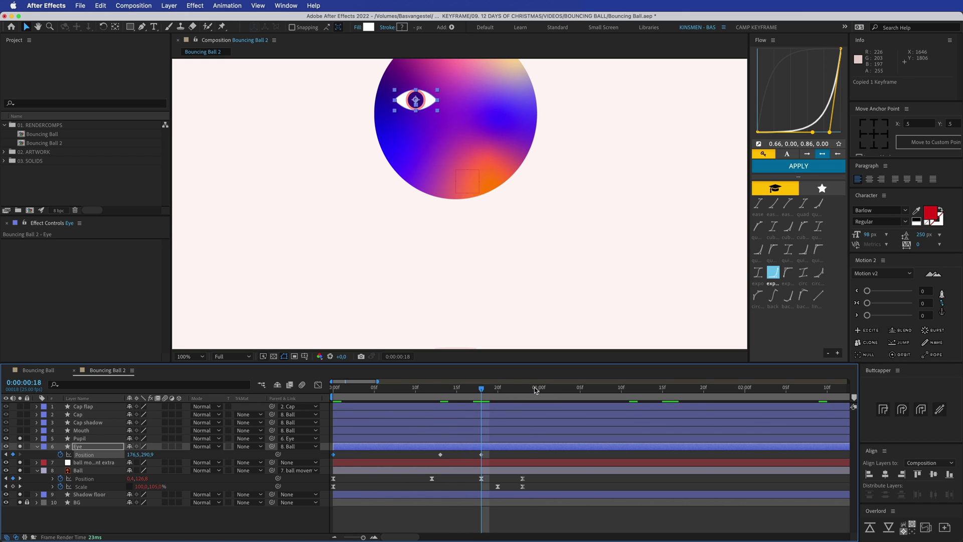
key(Page_Down)
key(Page_Down)
key(Page_Down)
key(Page_Down)
key(Page_Down)
key(super+v)
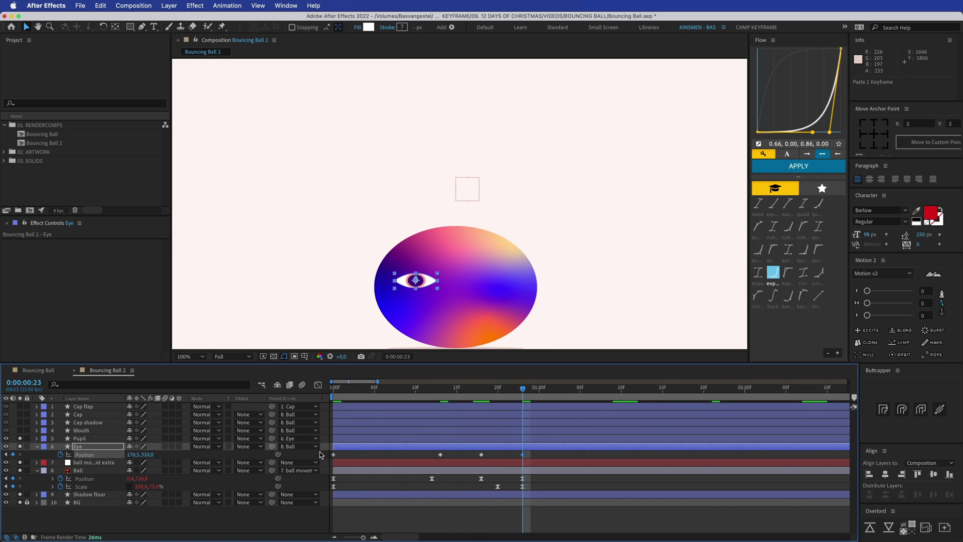
right_click(523, 454)
mouse_move(572, 531)
click(665, 469)
Step: Preview the eye animation, then give the Eye's Position a loopOut() expression
click(451, 507)
key(Home)
key(comma)
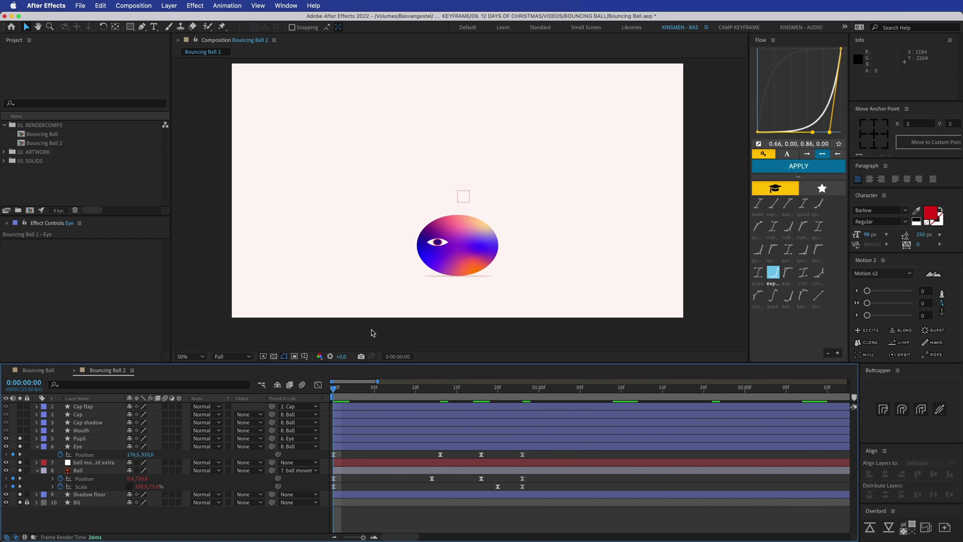
key(space)
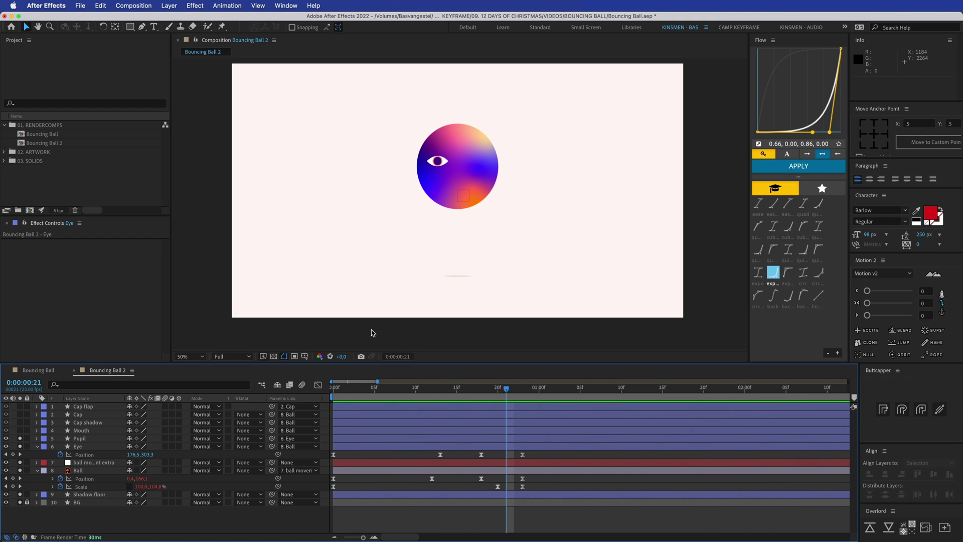
key(space)
alt+click(59, 455)
text(loopOut())
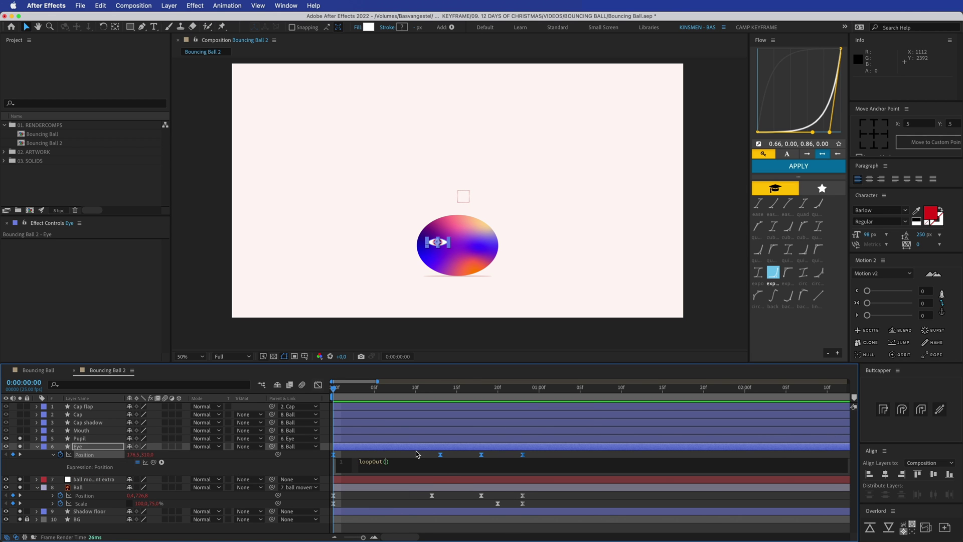
click(463, 280)
Step: Zoom to 200% on the eye and set a Pupil Position keyframe at frame 0
scroll(462, 280, up, 2)
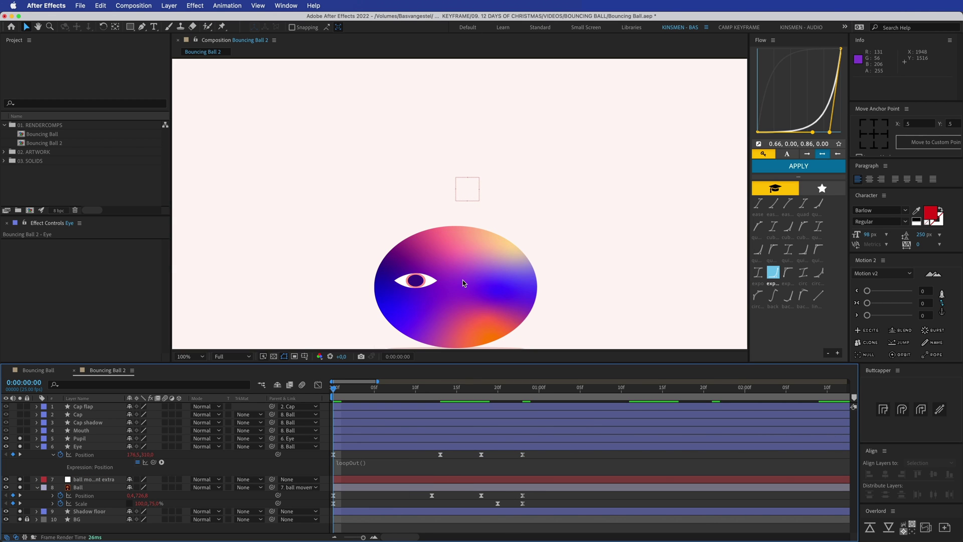
click(417, 280)
key(period)
drag(416, 280, 430, 208)
drag(383, 285, 384, 295)
key(super+z)
key(p)
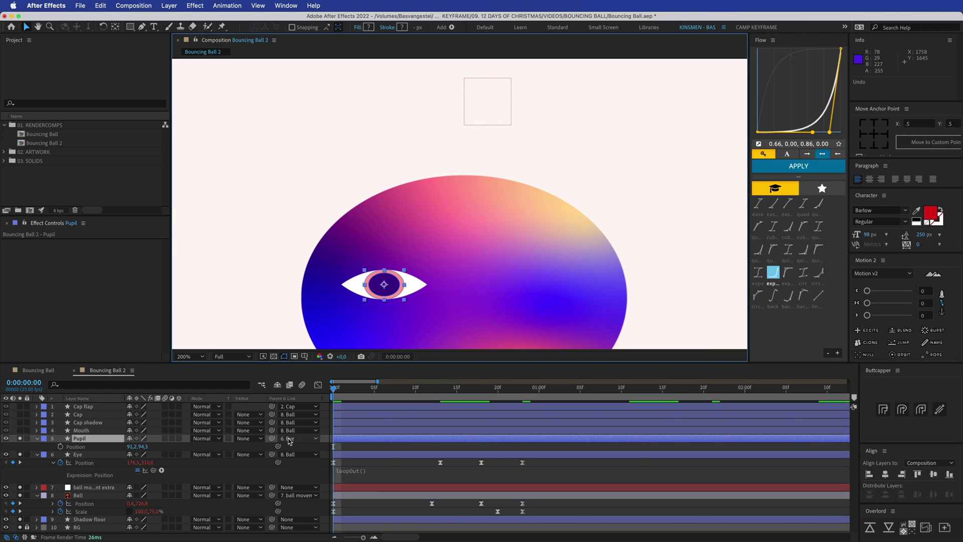
click(61, 446)
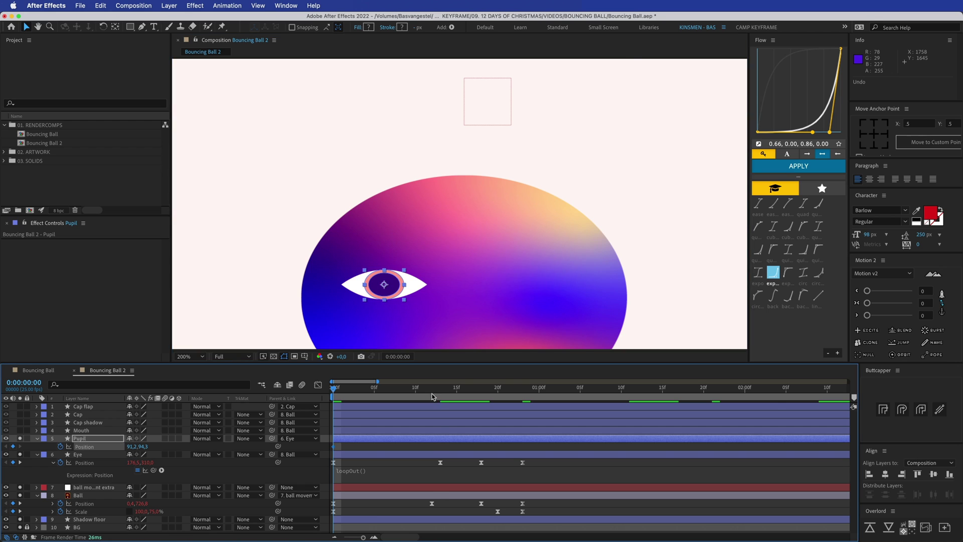
Step: Add a Pupil Position keyframe at frame 15
drag(433, 390, 440, 389)
scroll(467, 315, down, 1)
drag(492, 220, 485, 271)
key(Page_Down)
key(Page_Down)
key(Page_Down)
key(Page_Down)
key(Page_Up)
key(Page_Up)
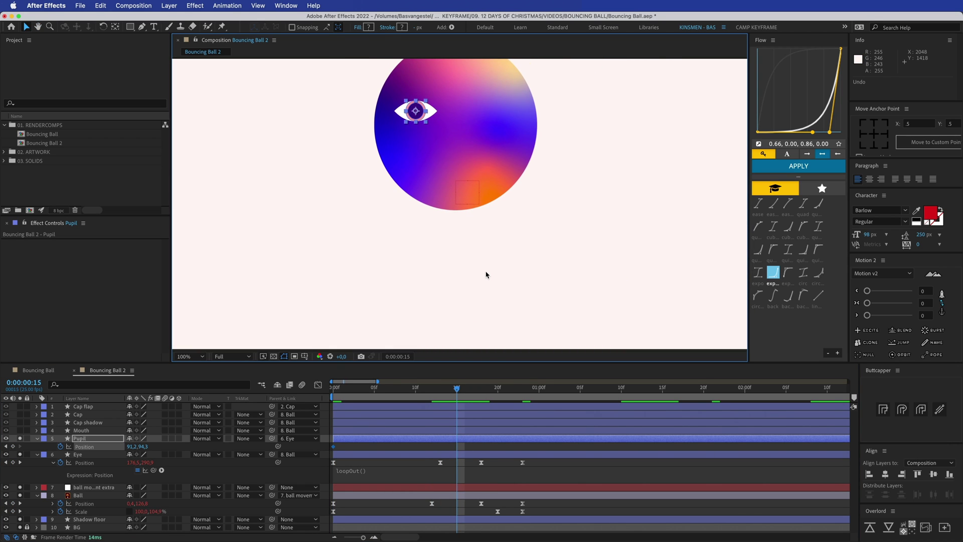
click(13, 445)
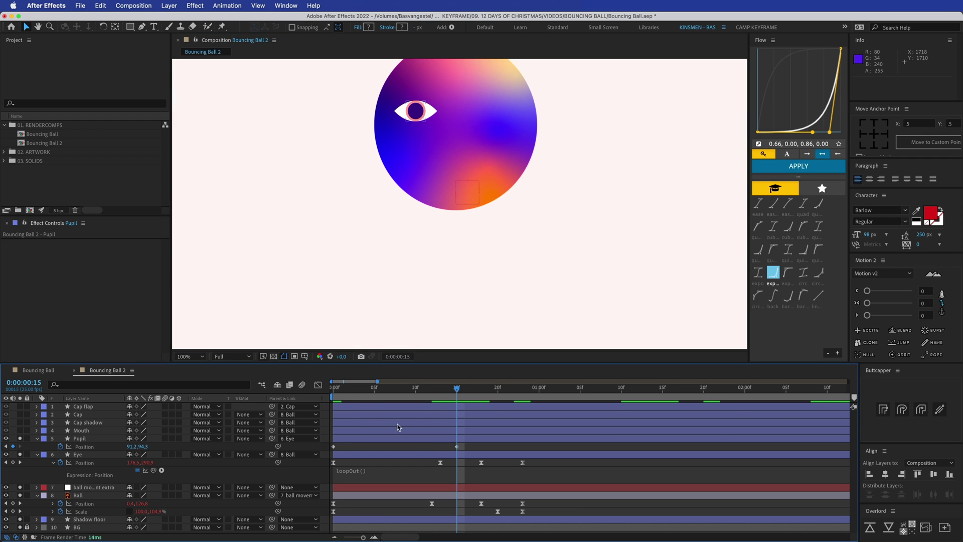
Step: Lower the pupil in the eye at frame 0 and copy that keyframe to frame 23
key(Home)
drag(417, 274, 420, 280)
drag(338, 443, 326, 451)
key(super+c)
click(522, 395)
key(super+v)
click(531, 448)
Step: Apply Easy Ease to all the Pupil Position keyframes and preview the animation
drag(385, 390, 350, 391)
click(84, 446)
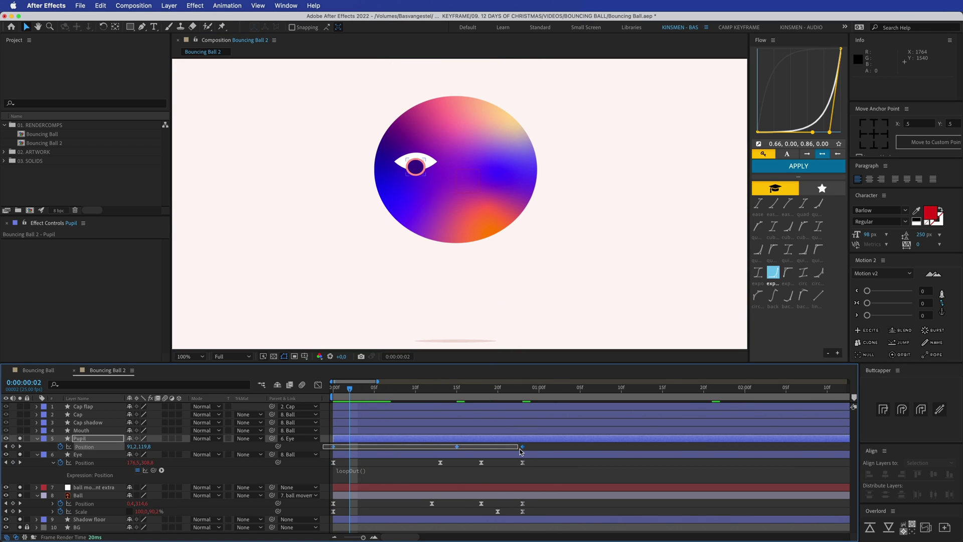
right_click(523, 446)
mouse_move(568, 532)
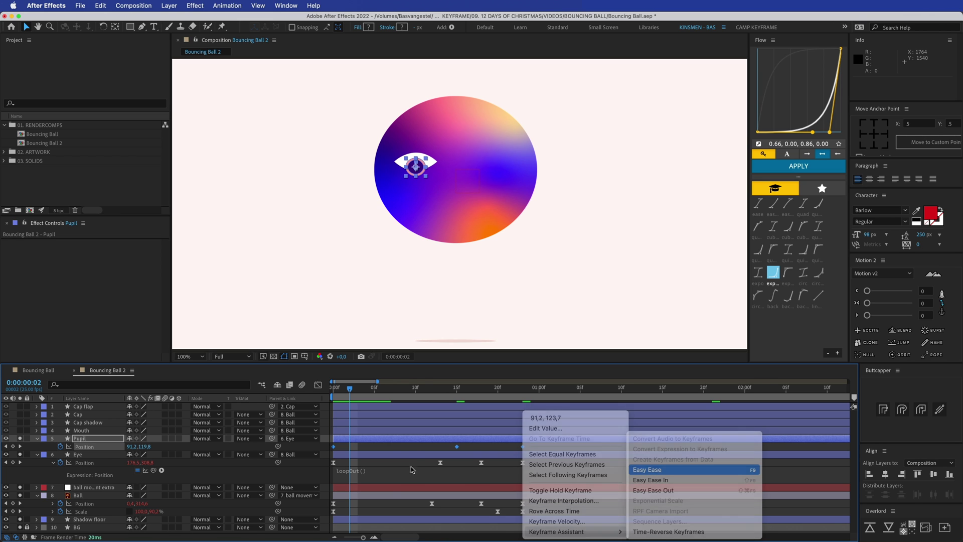
click(652, 469)
key(space)
key(space)
scroll(419, 305, down, 1)
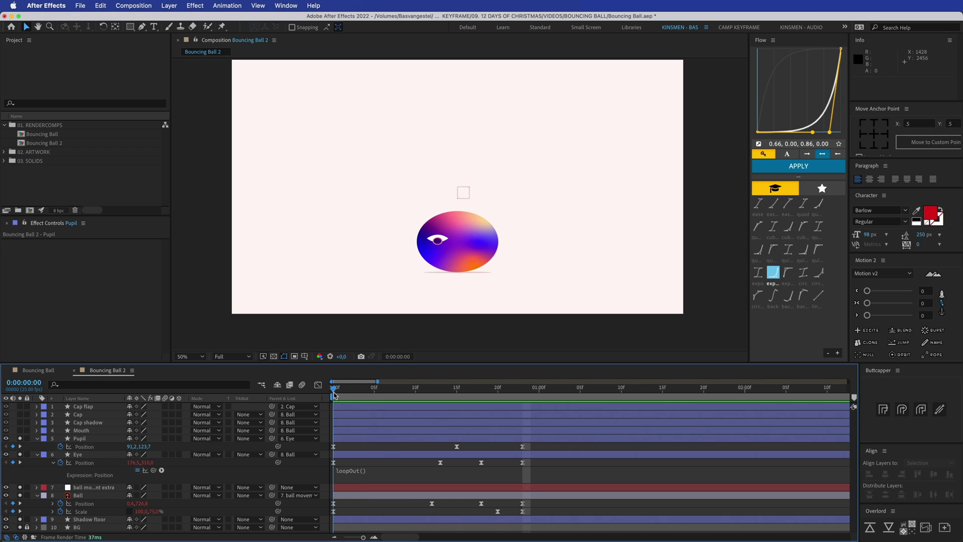
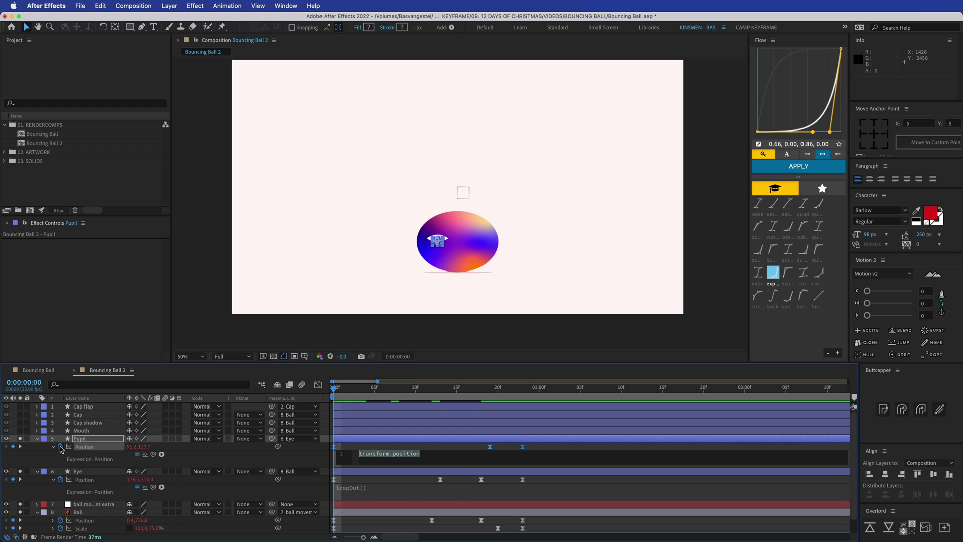
Step: Add a loopOut() expression to the Pupil's Position and preview the bounce at 100%
key(Down)
key(Down)
key(Return)
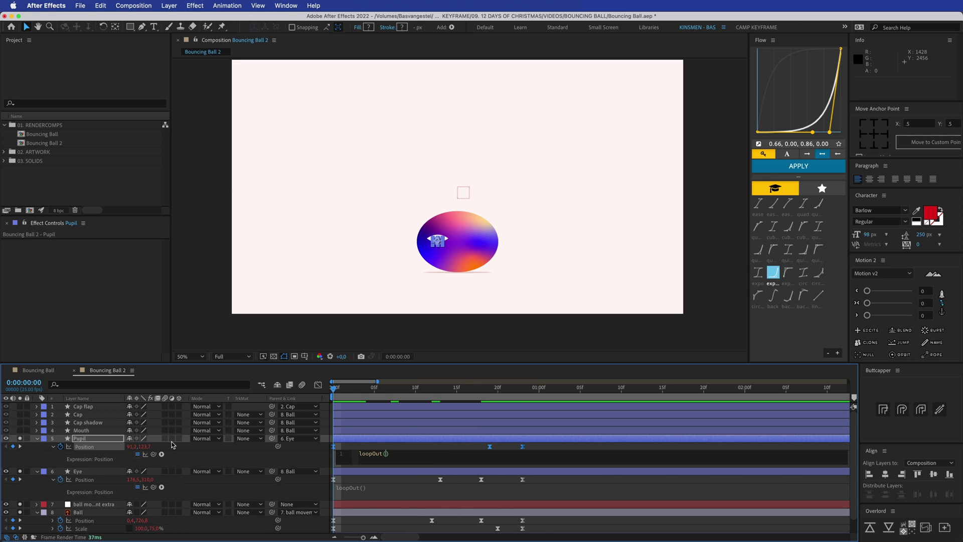
click(390, 447)
key(period)
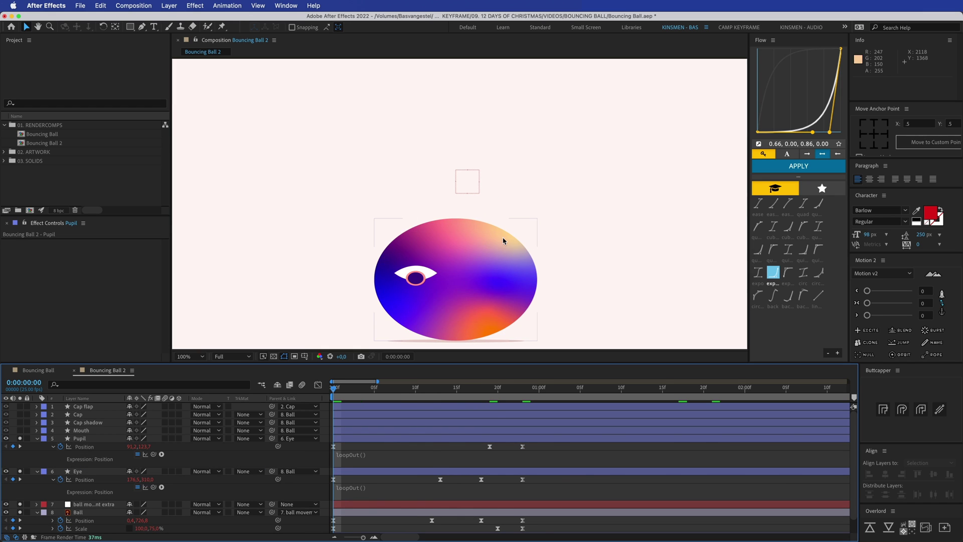
key(space)
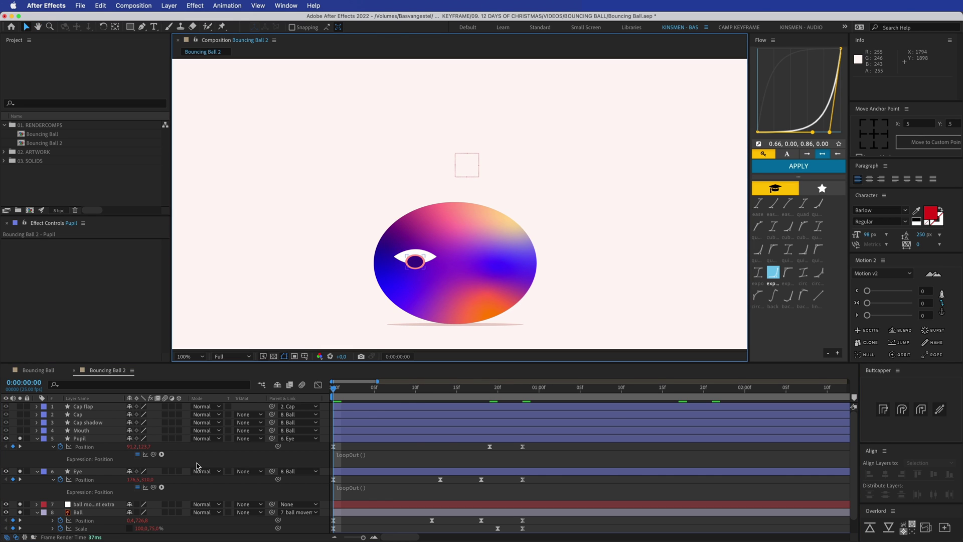
click(93, 473)
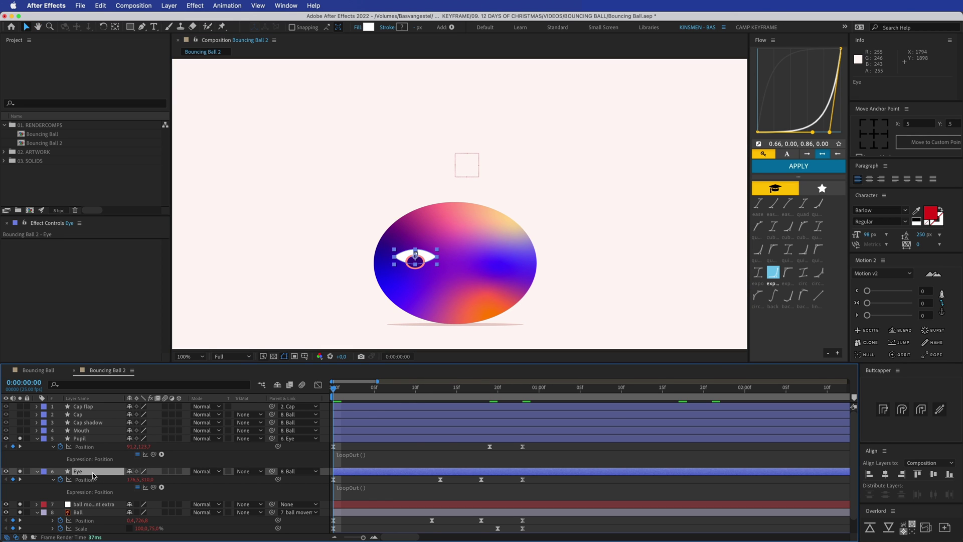
key(super+d)
drag(85, 473, 87, 435)
click(83, 446)
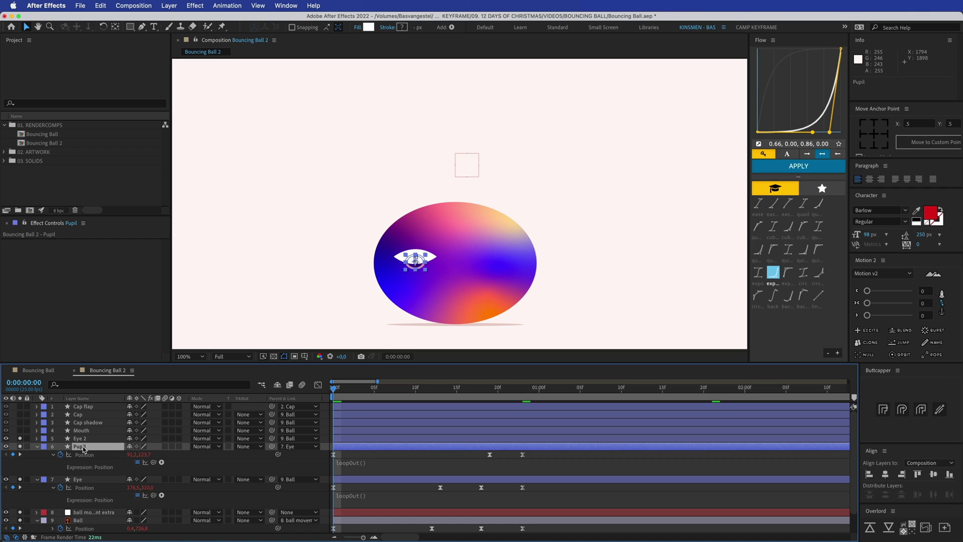
click(245, 447)
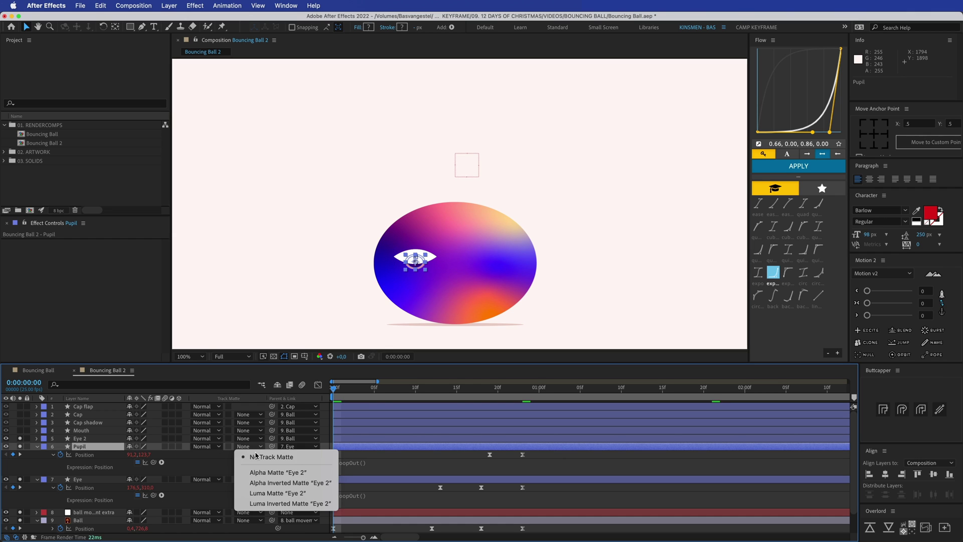
click(275, 473)
click(422, 453)
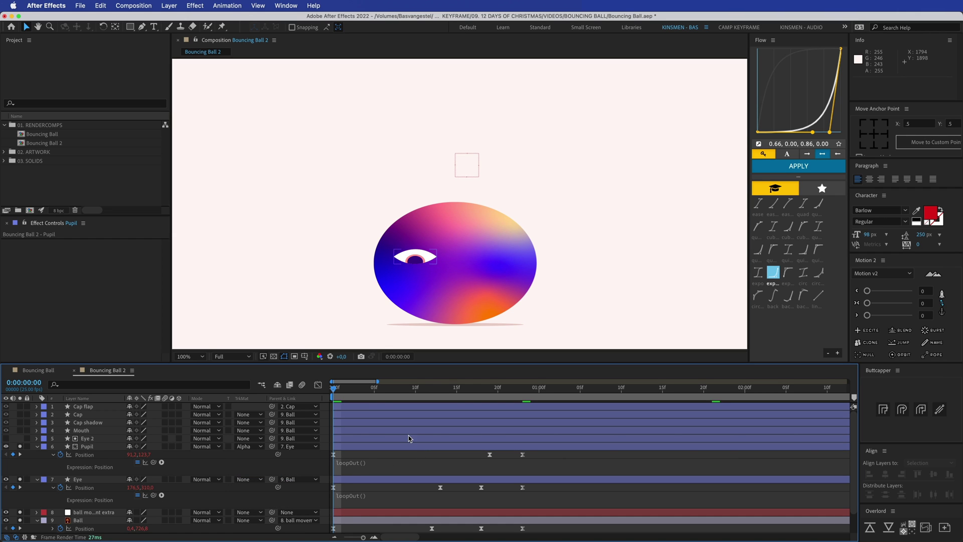
click(90, 440)
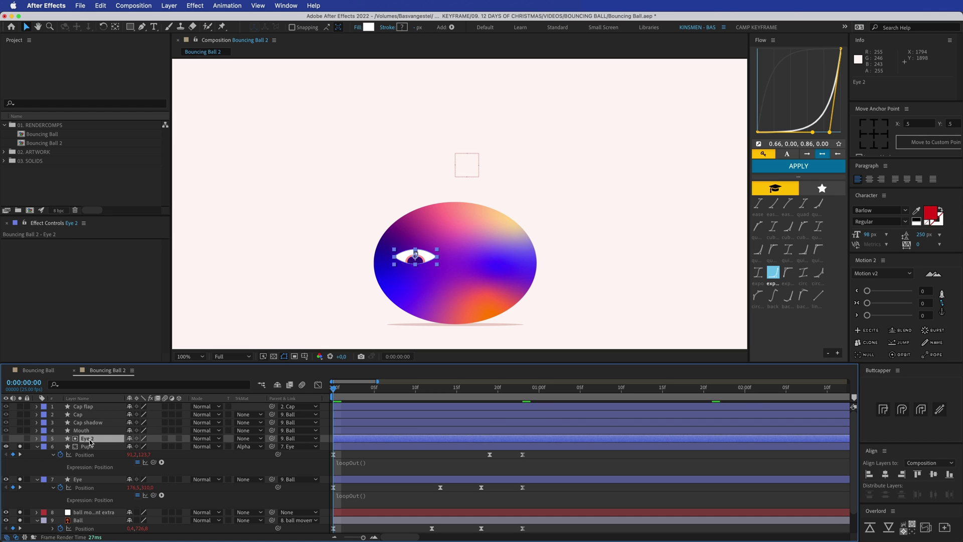
key(p)
drag(329, 449, 539, 452)
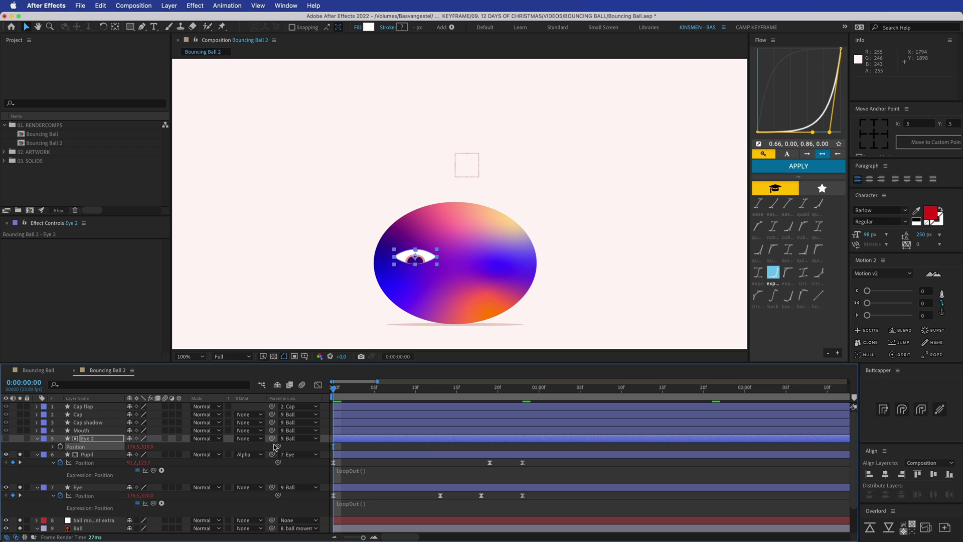
drag(271, 440, 89, 489)
click(399, 447)
drag(335, 390, 374, 389)
click(87, 454)
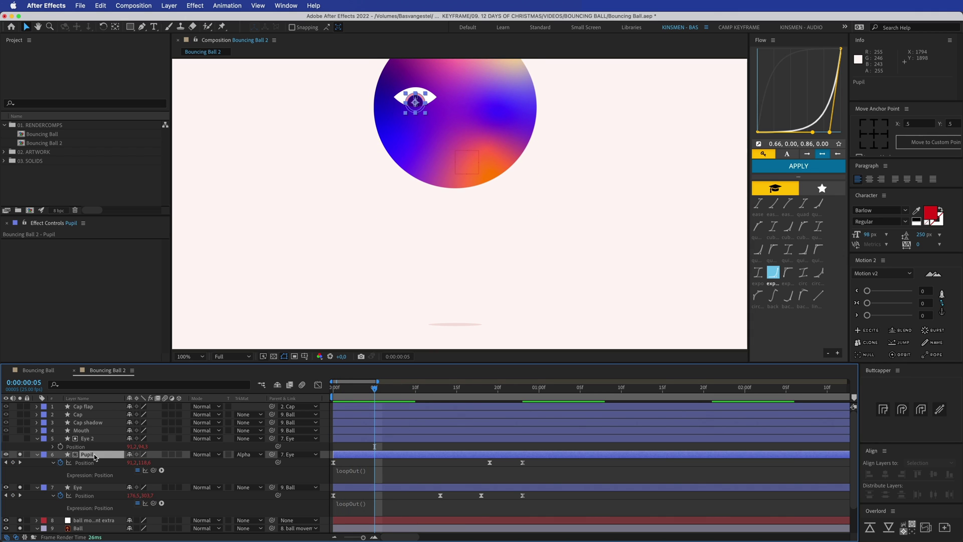
click(256, 455)
click(262, 465)
click(88, 438)
key(Delete)
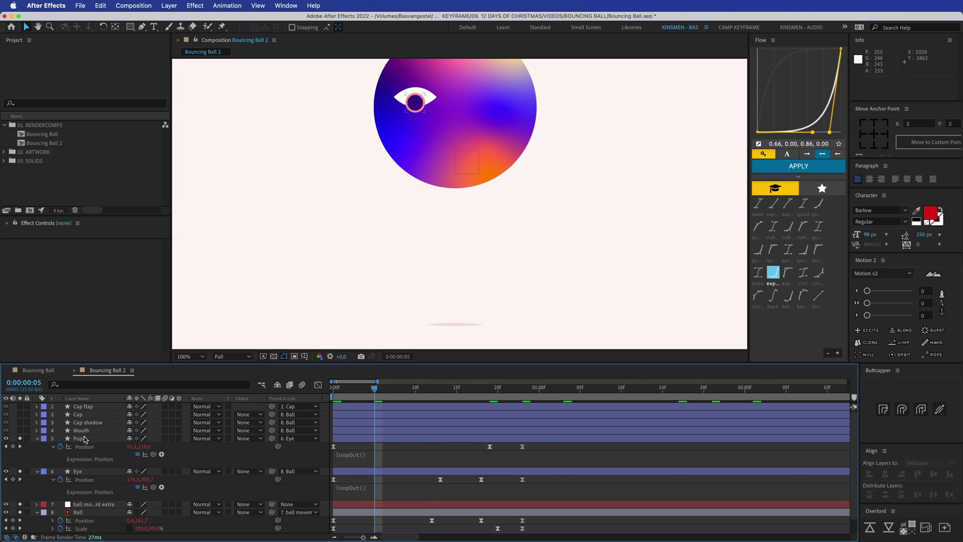
click(84, 440)
drag(357, 187, 327, 239)
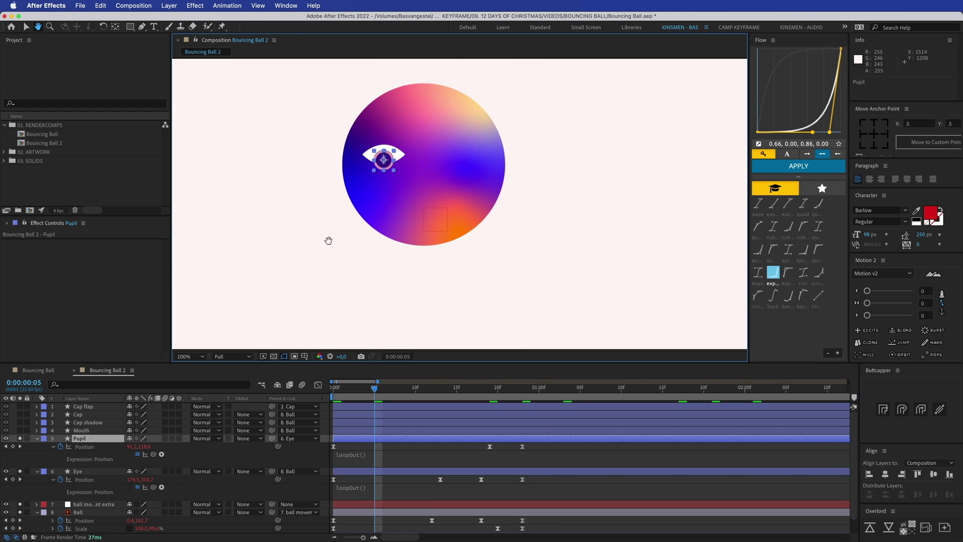
Step: Apply the Set Matte effect to the Pupil layer through command search
click(313, 6)
text(set matte)
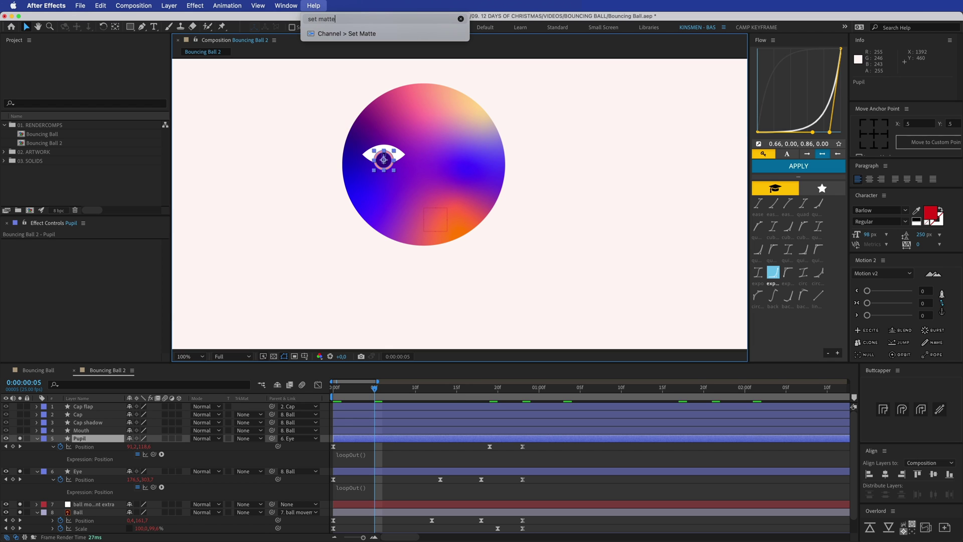
mouse_move(344, 36)
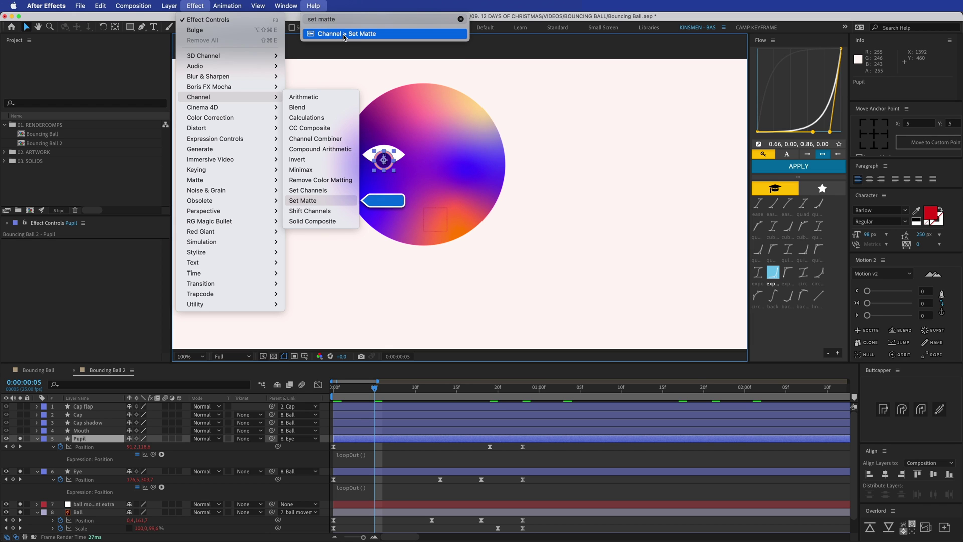
click(344, 37)
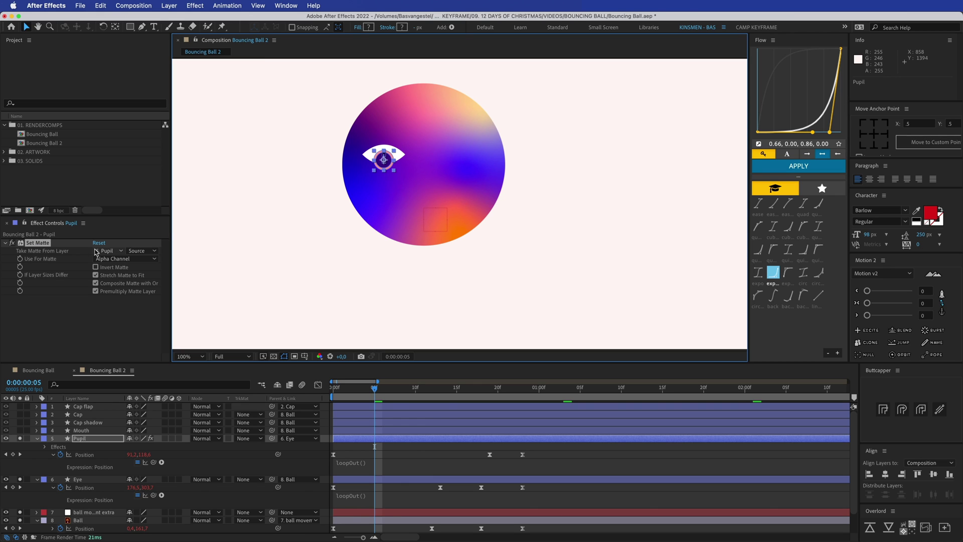
Step: Set Take Matte From Layer to 6. Eye and check the clipped pupil at frame 9
click(109, 252)
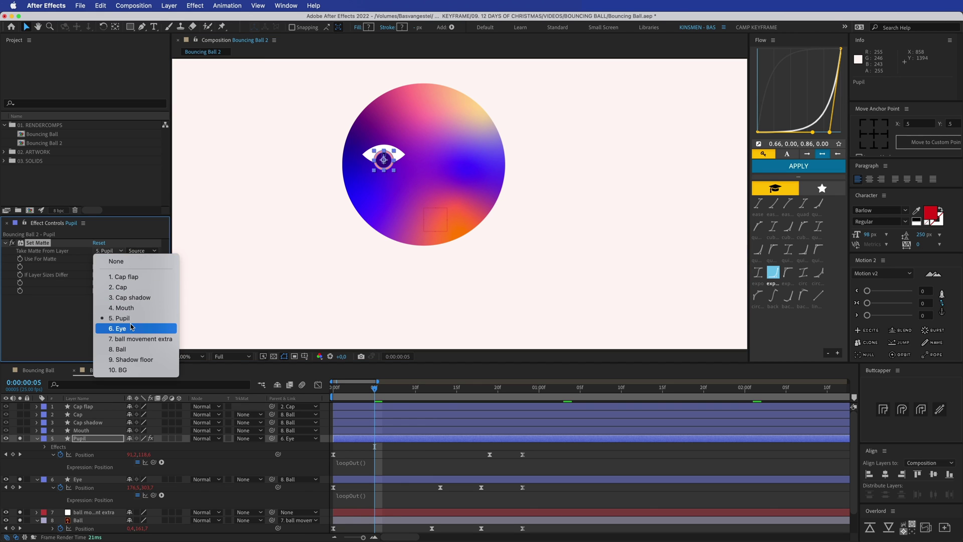
click(152, 330)
click(452, 454)
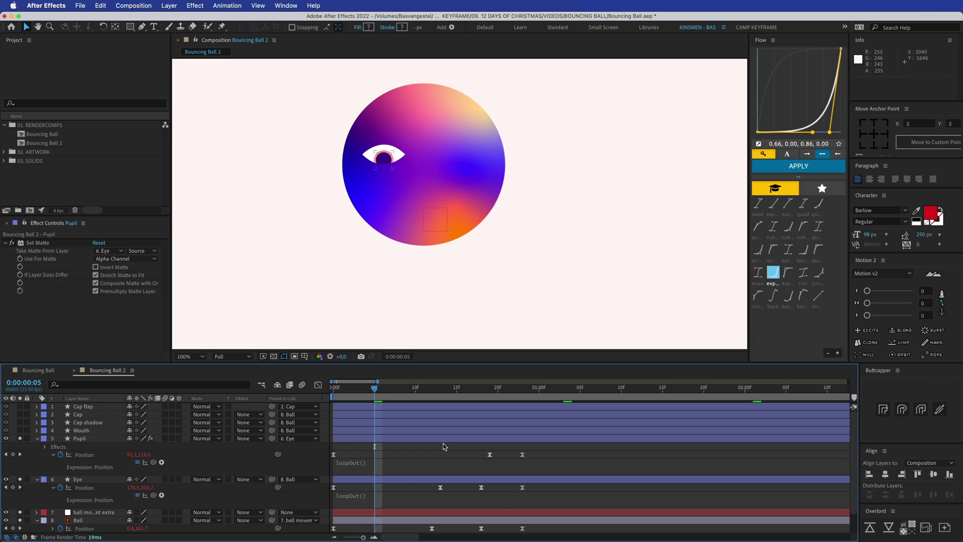
click(64, 252)
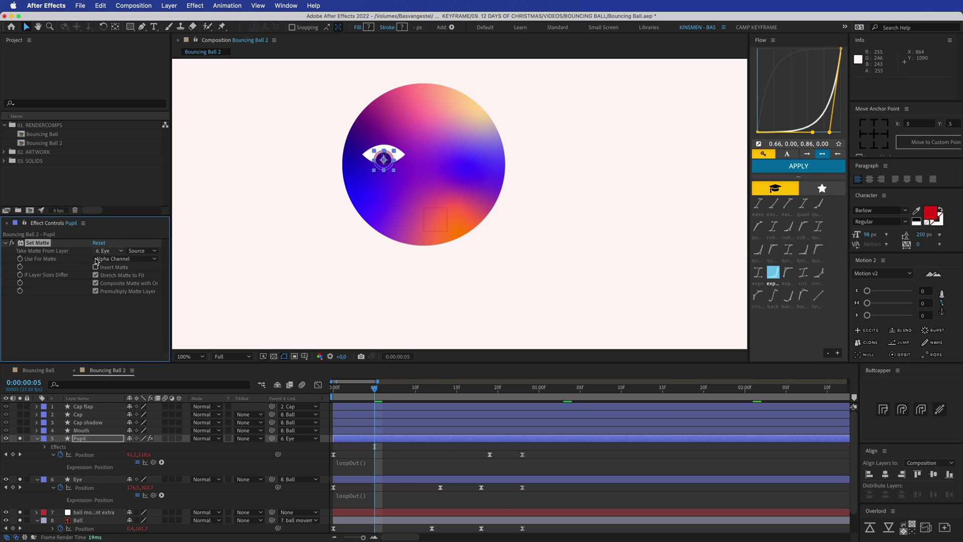
click(384, 446)
drag(374, 389, 332, 395)
Step: Duplicate the Eye and Pupil layers and move the copies down the layer stack
key(u)
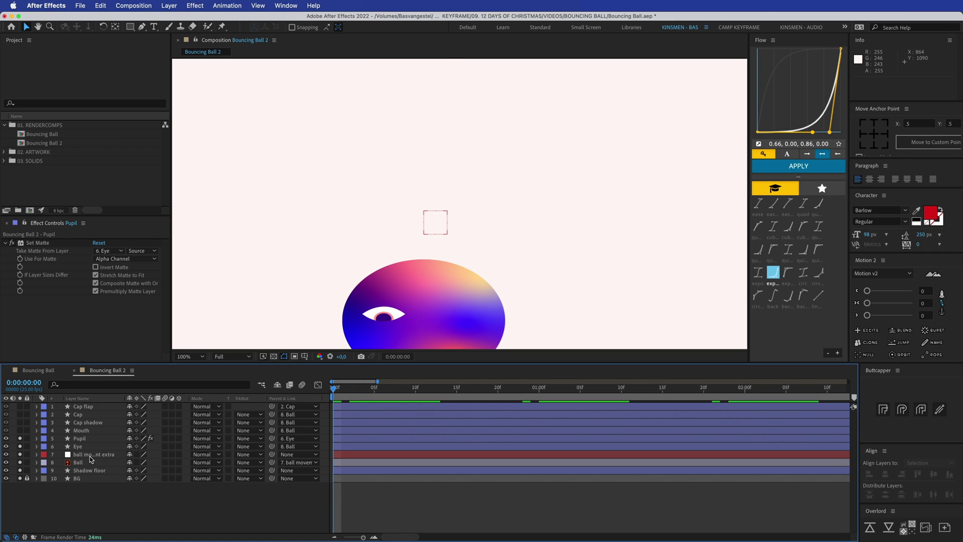
click(81, 440)
shift+click(82, 446)
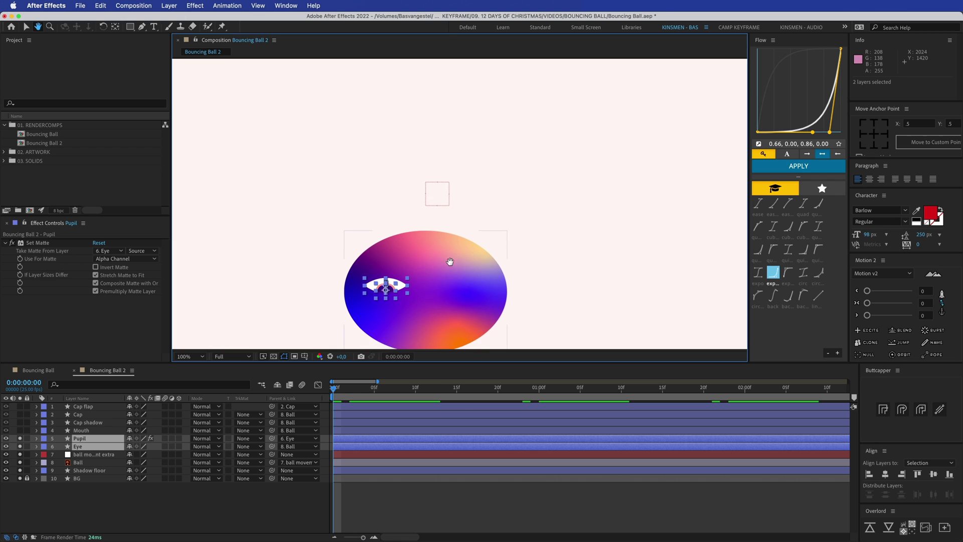
key(super+d)
key(super+bracketright)
key(super+bracketright)
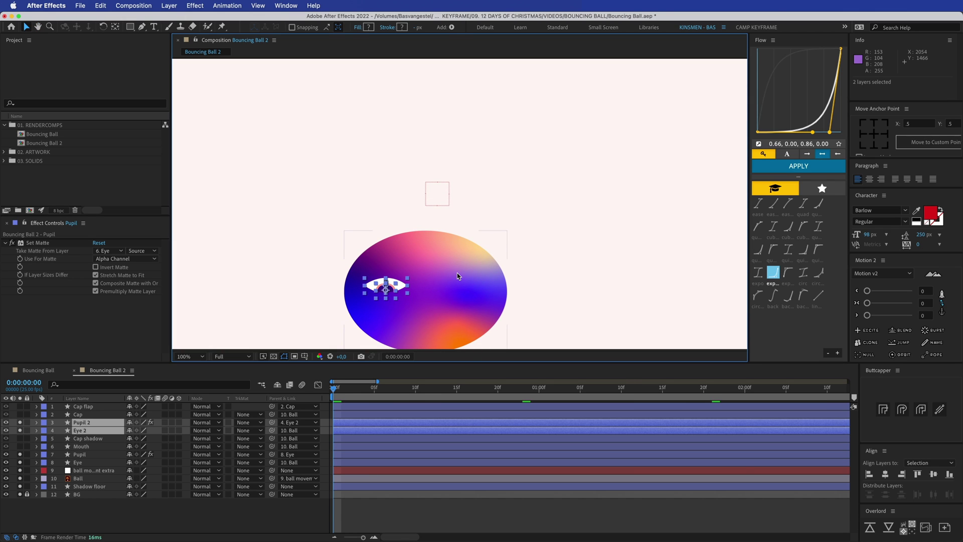
key(super+bracketleft)
key(super+bracketleft)
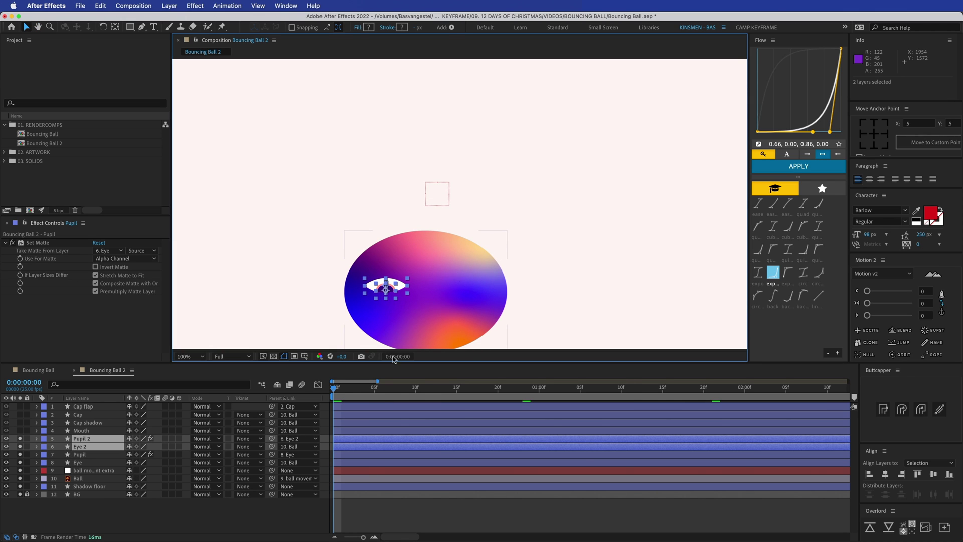
click(377, 515)
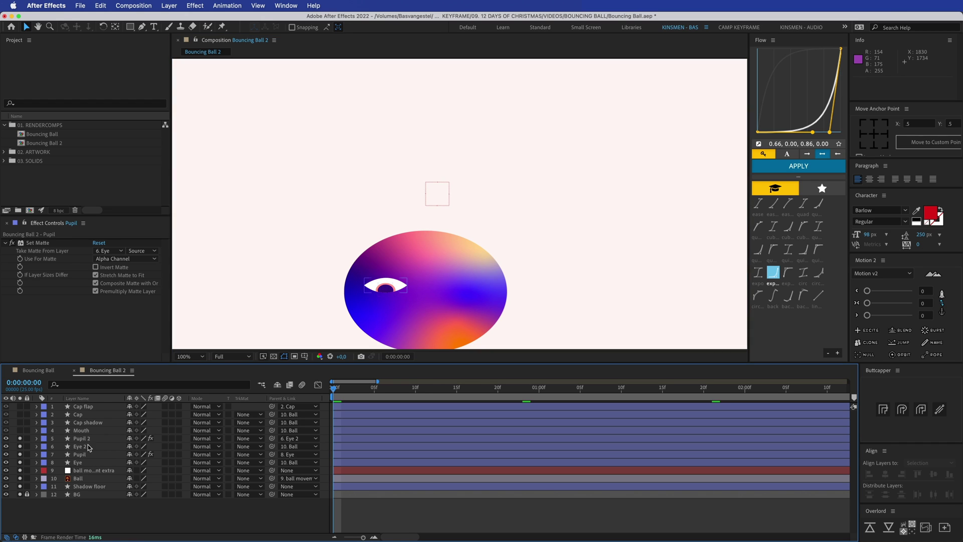
Step: Shift all of Eye 2's position keyframes right to place the second eye across the ball
click(89, 447)
key(p)
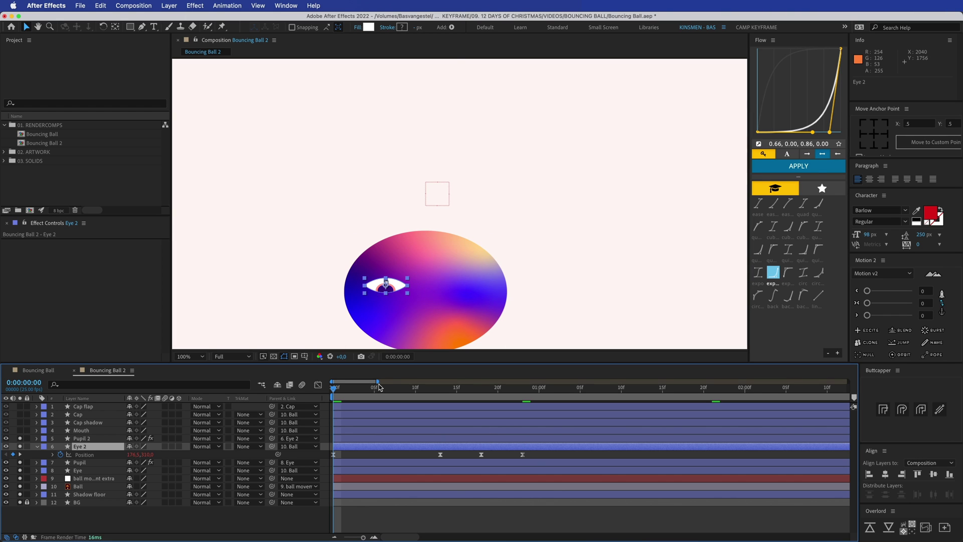
key(space)
drag(401, 116, 447, 125)
key(super+z)
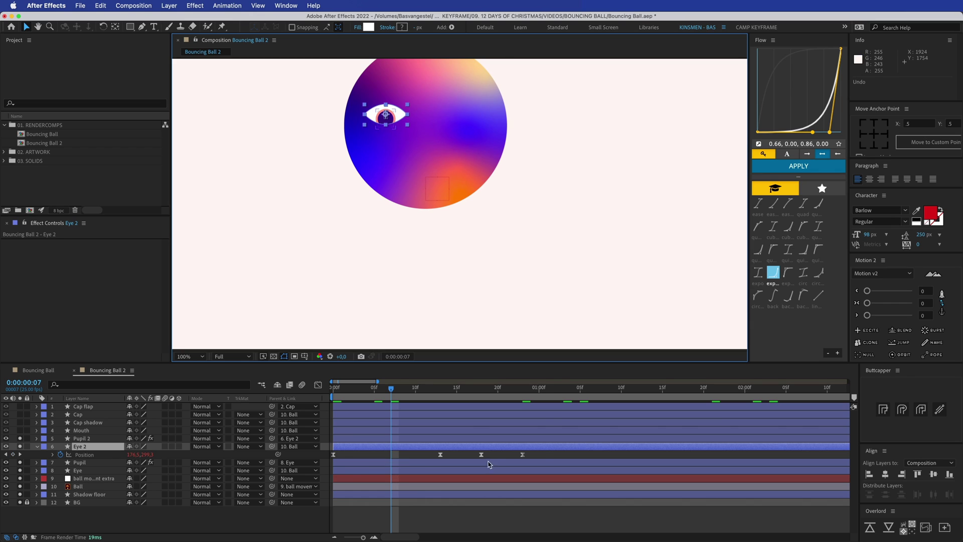
drag(546, 455, 328, 457)
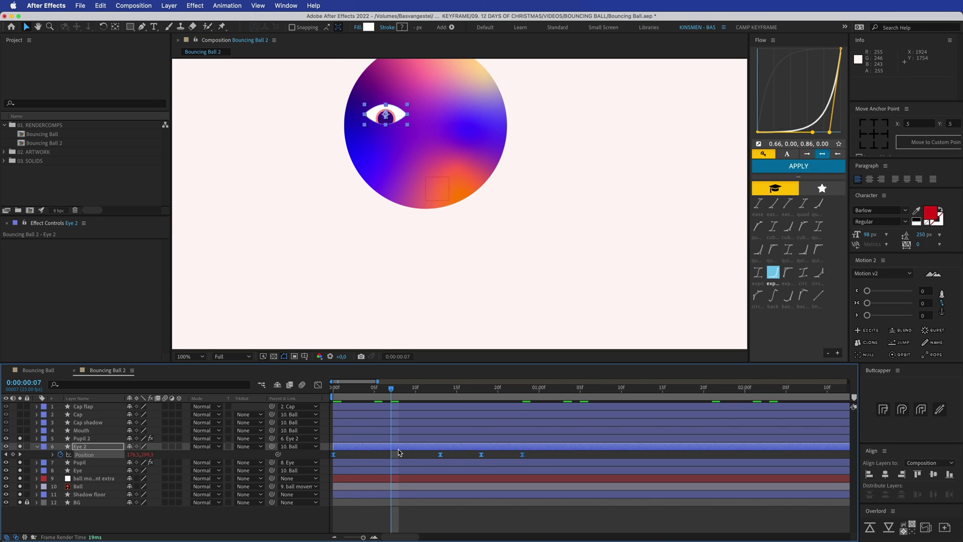
drag(359, 395, 330, 413)
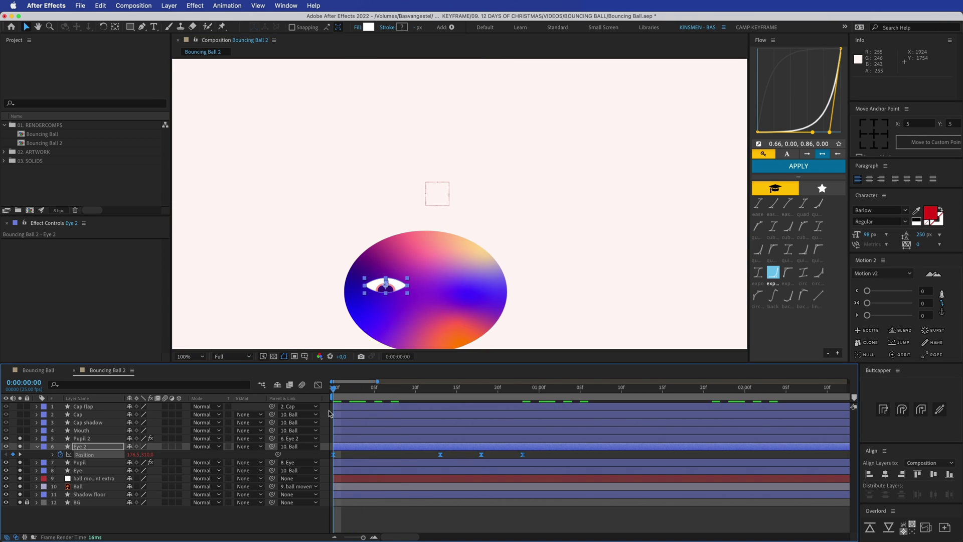
key(shift+Right)
key(shift+Right)
key(shift+Right)
key(shift+Right)
key(shift+Right)
key(shift+Right)
key(shift+Right)
key(shift+Right)
key(shift+Right)
key(shift+Right)
key(shift+Right)
key(shift+Right)
key(shift+Right)
key(shift+Right)
key(shift+Right)
key(shift+Right)
key(shift+Right)
key(shift+Right)
key(shift+Right)
key(shift+Right)
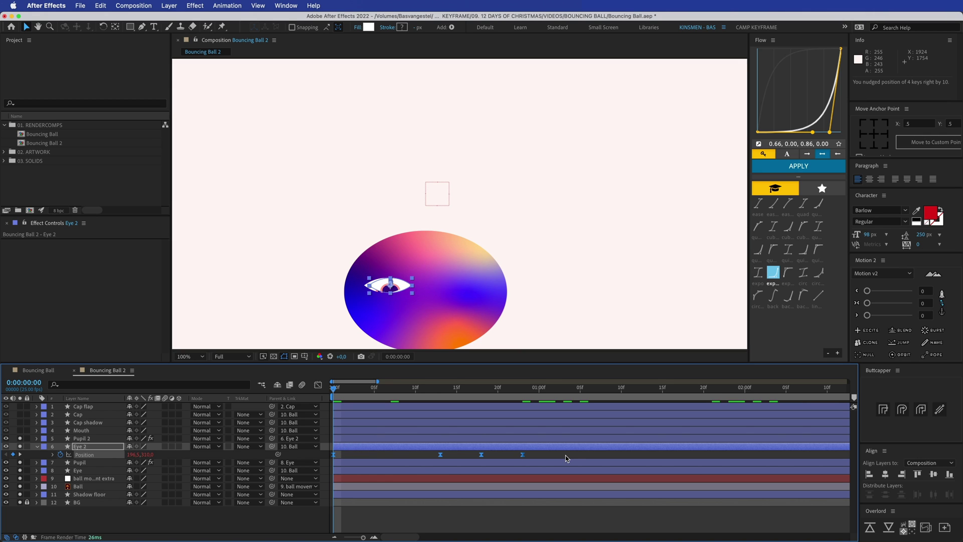
key(shift+Right)
key(shift+Right)
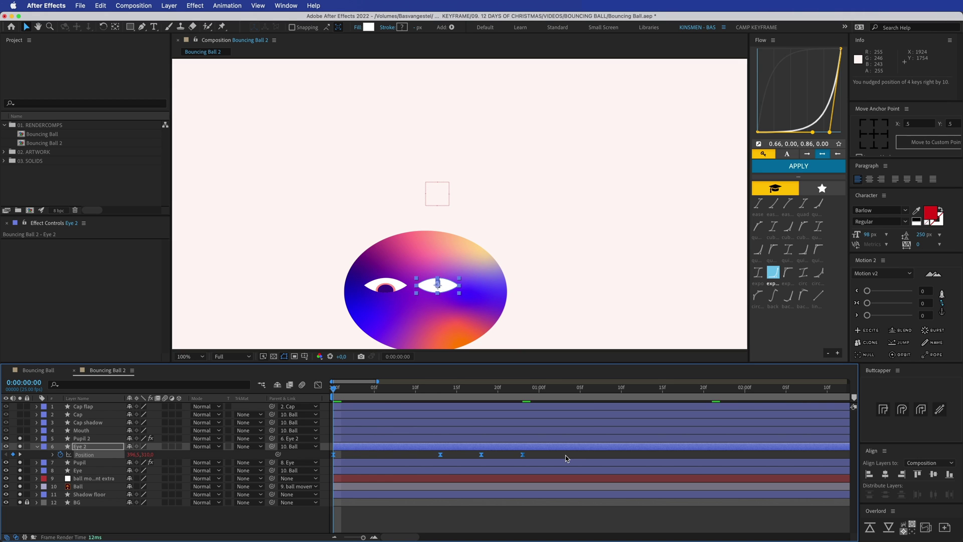
click(402, 453)
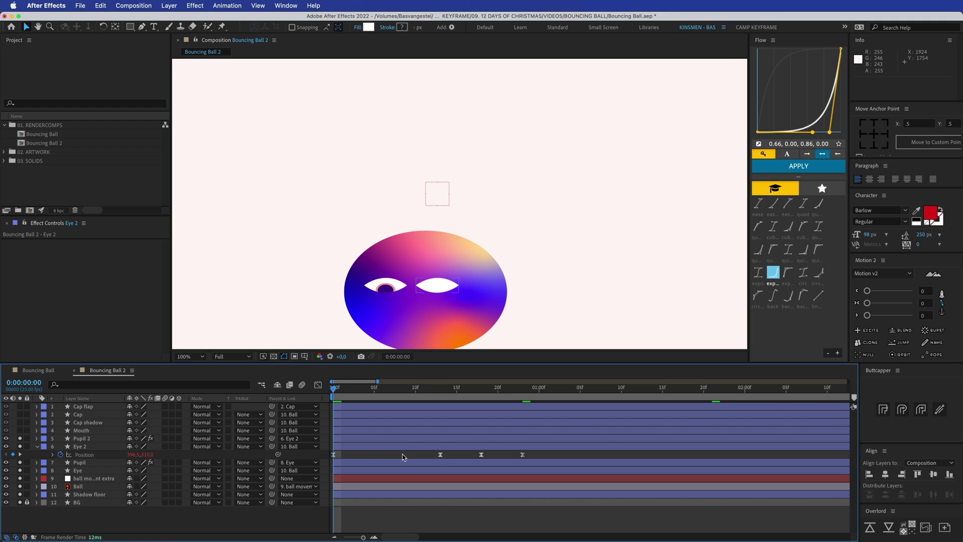
Step: Set Pupil 2's Set Matte to take its matte from layer 6. Eye 2
click(90, 439)
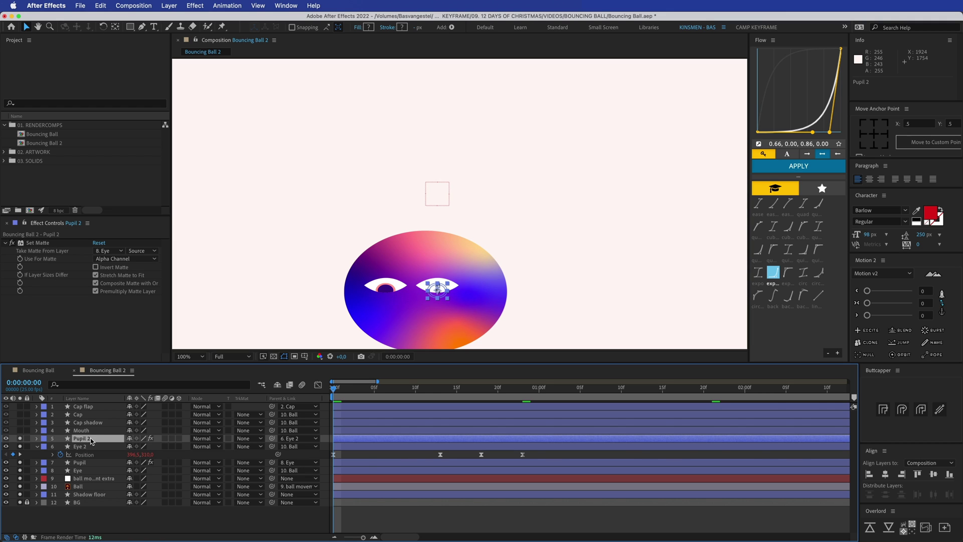
click(106, 253)
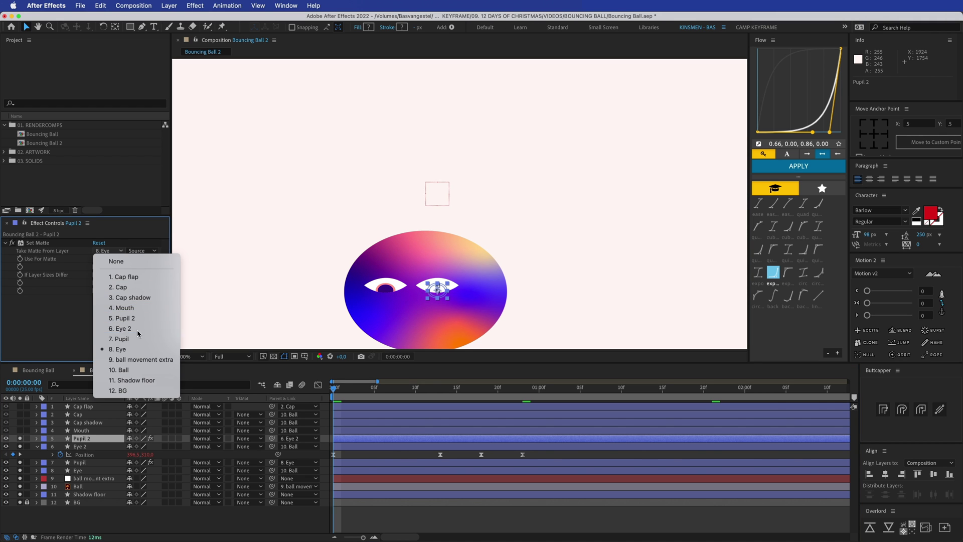
click(120, 329)
click(430, 520)
scroll(492, 333, down, 1)
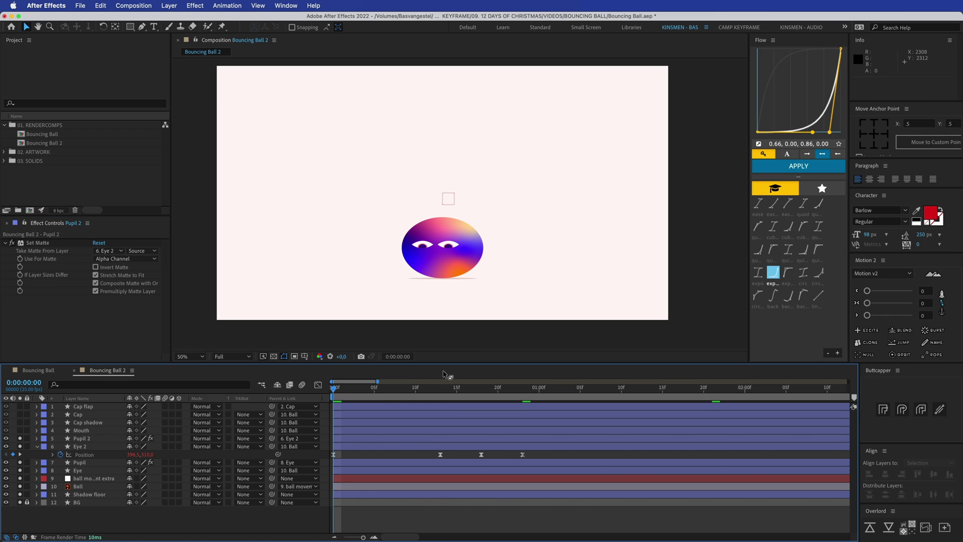
Step: Preview the bounce, then switch on visibility for the Mouth layer and the Cap layer
key(space)
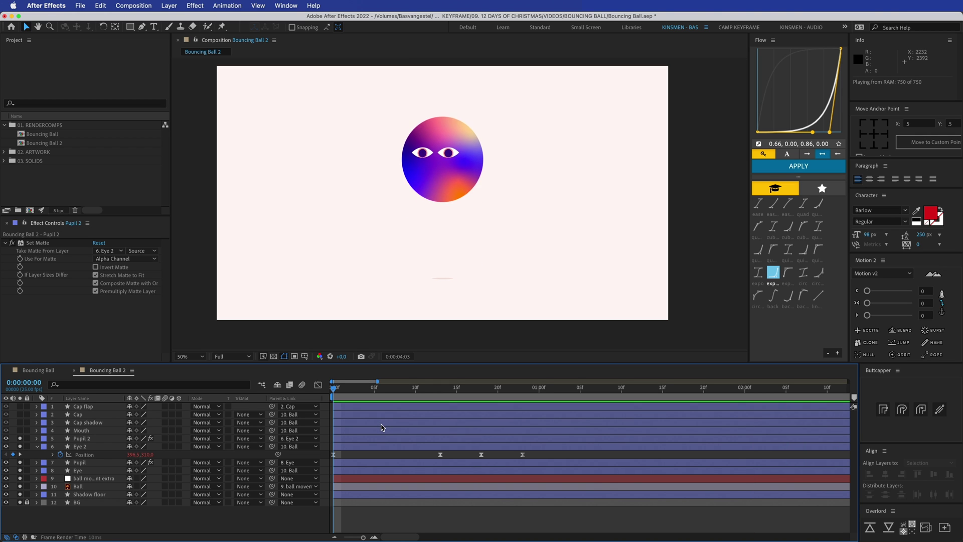
key(space)
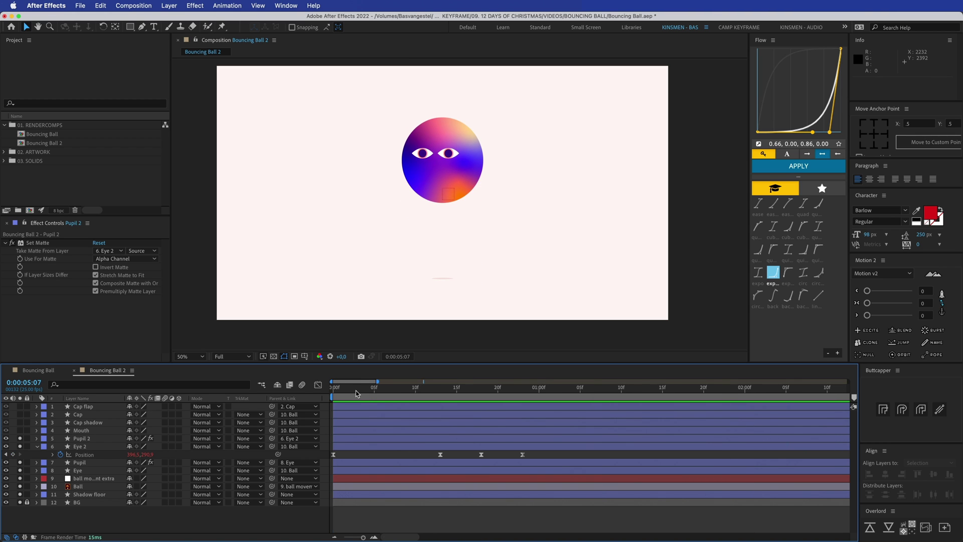
key(Home)
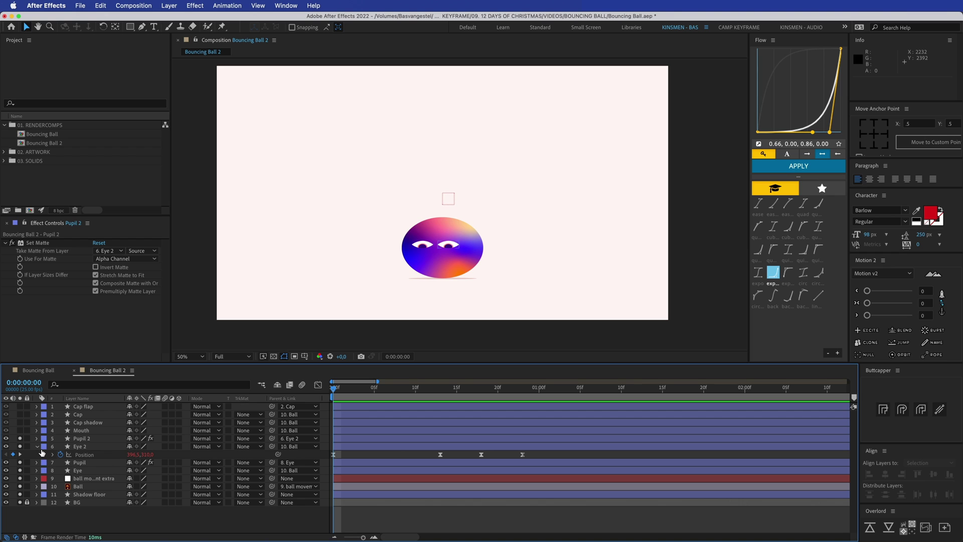
click(38, 446)
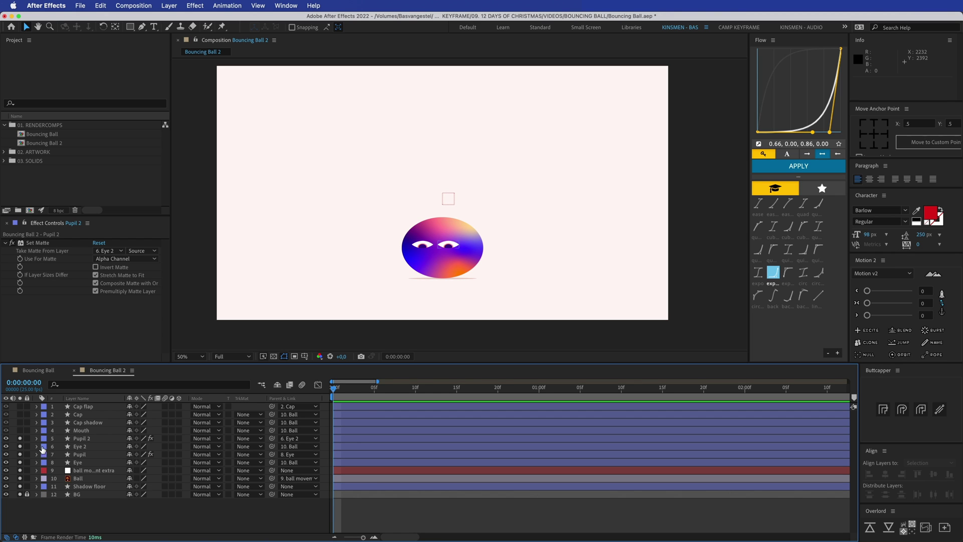
click(21, 430)
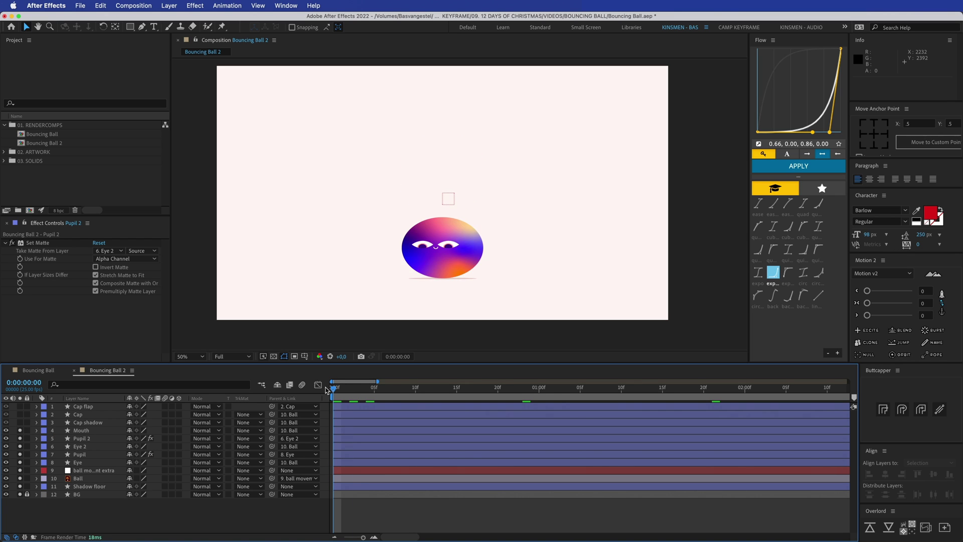
key(space)
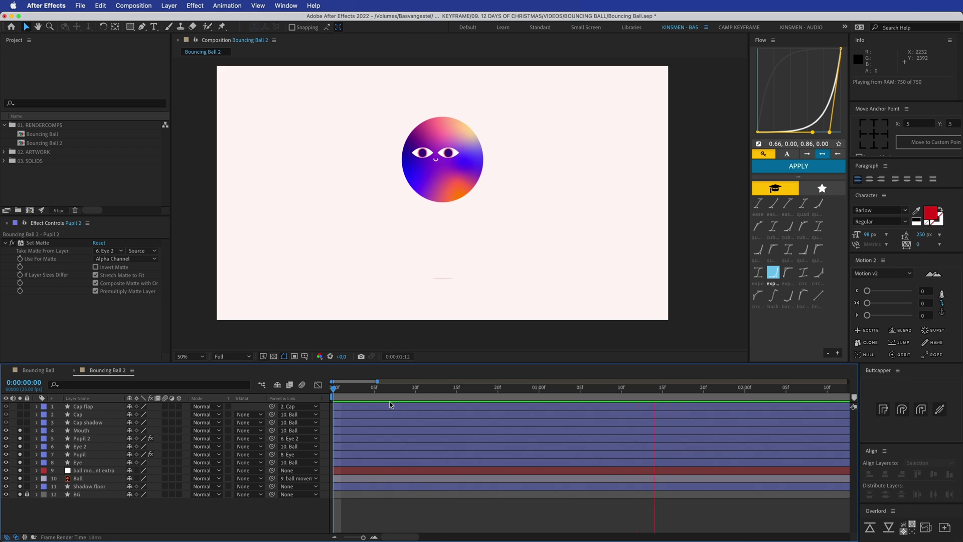
key(space)
drag(401, 390, 168, 405)
click(20, 424)
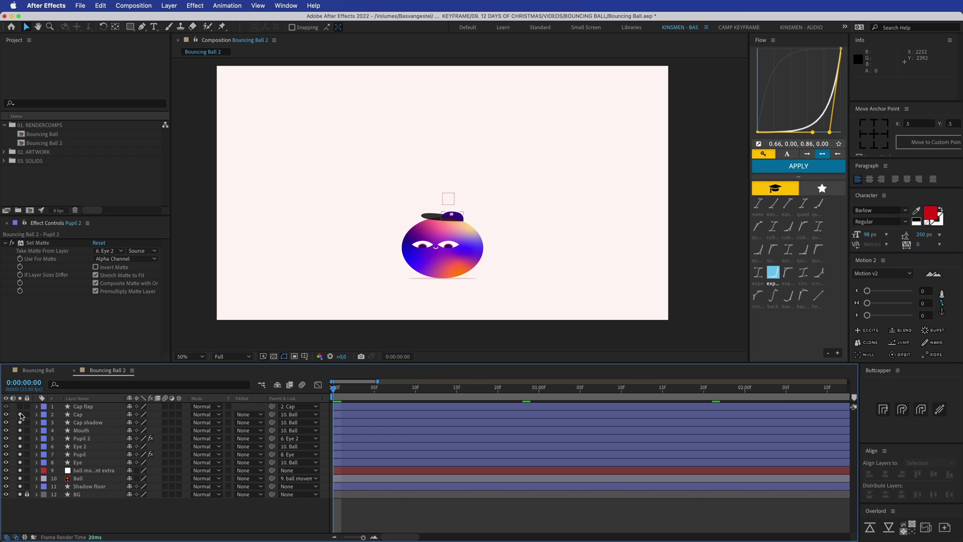
scroll(468, 245, up, 4)
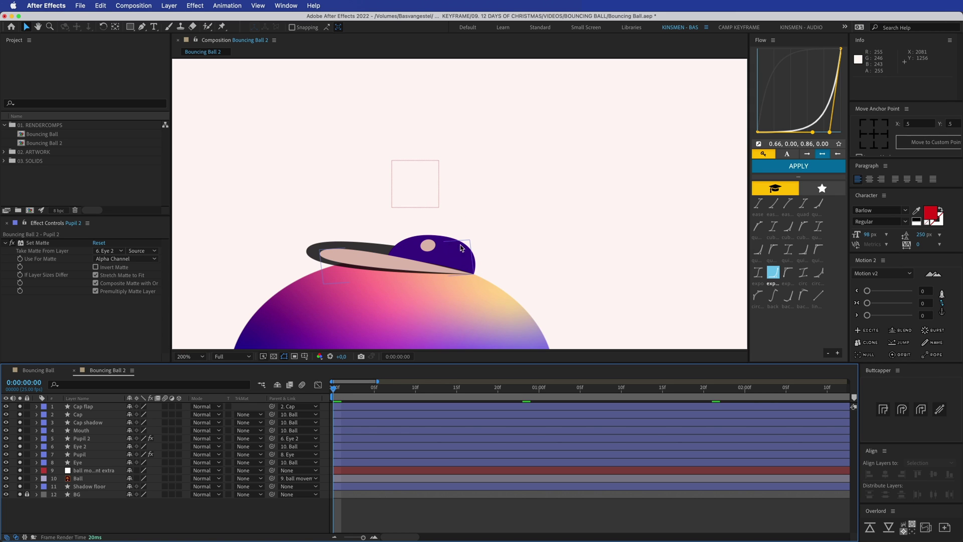
click(362, 261)
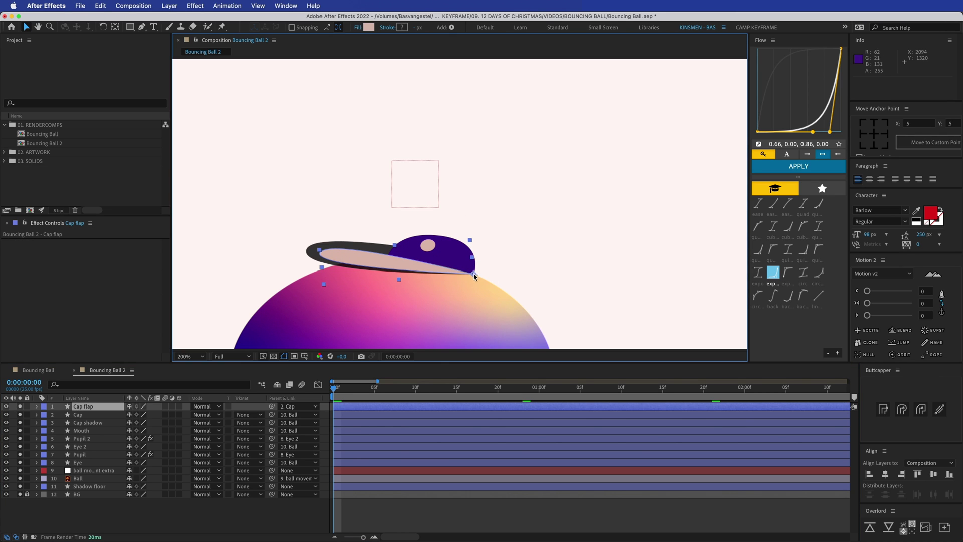
key(w)
mouse_move(359, 261)
mouse_down()
mouse_move(353, 273)
mouse_move(357, 258)
mouse_up()
key(super+z)
key(v)
click(441, 239)
key(w)
drag(441, 236, 464, 203)
key(super+z)
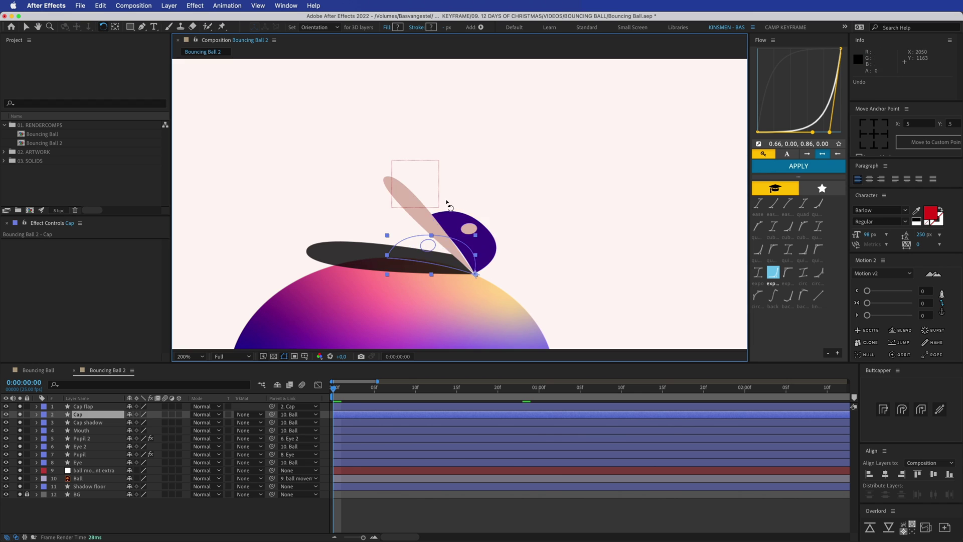
key(v)
click(402, 515)
click(339, 256)
key(w)
drag(338, 255, 333, 276)
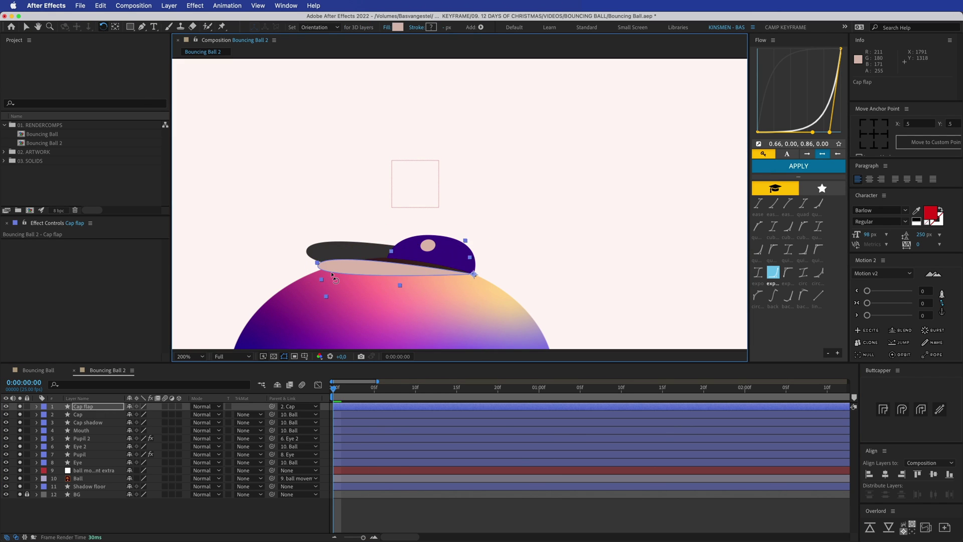
key(super+z)
key(v)
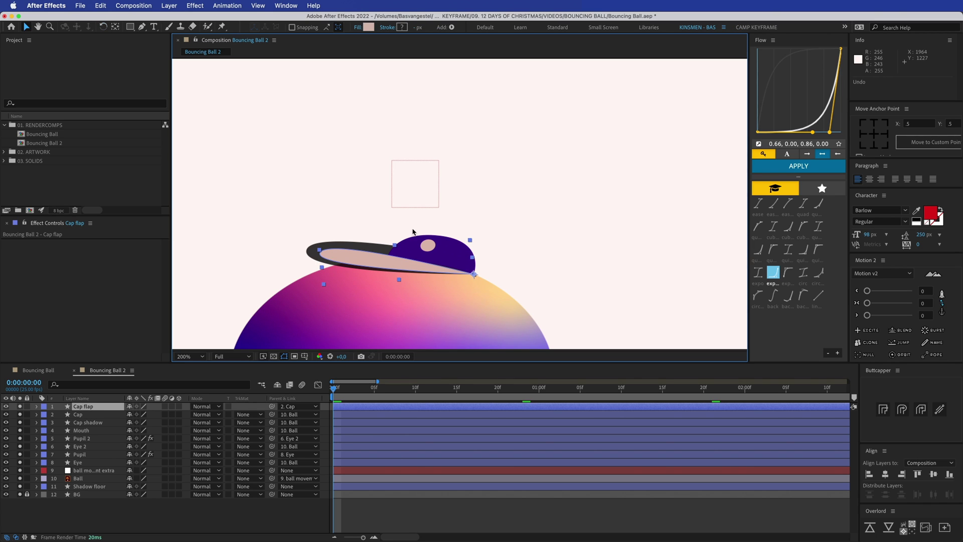
key(w)
drag(355, 259, 351, 251)
key(super+z)
key(v)
click(428, 237)
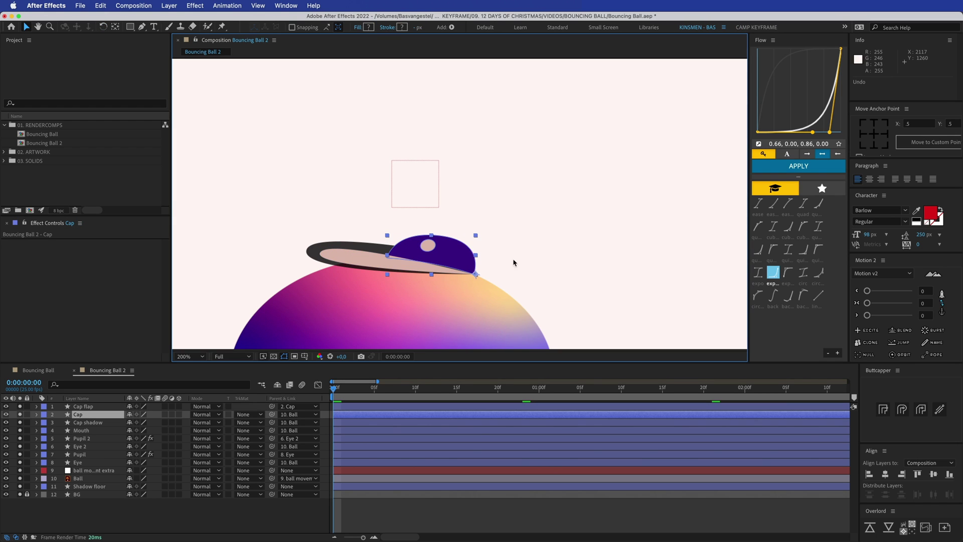
Step: Reveal the Cap's Position and Rotation and set their starting keyframes at frame 0
click(78, 479)
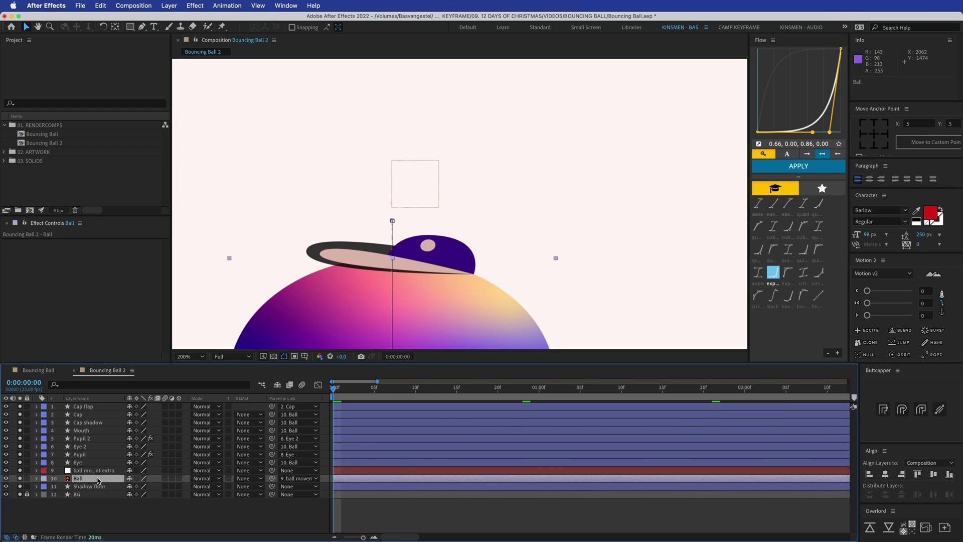
key(u)
click(85, 414)
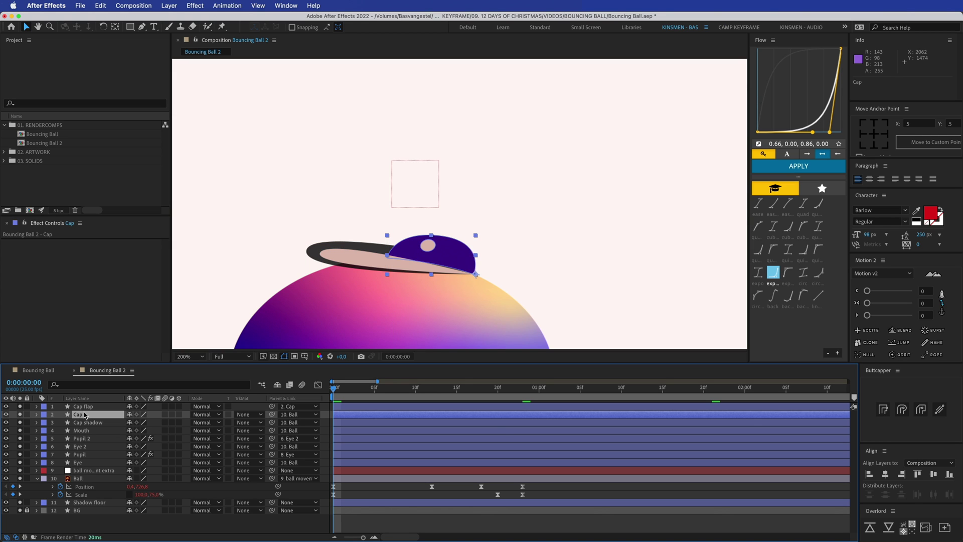
key(p)
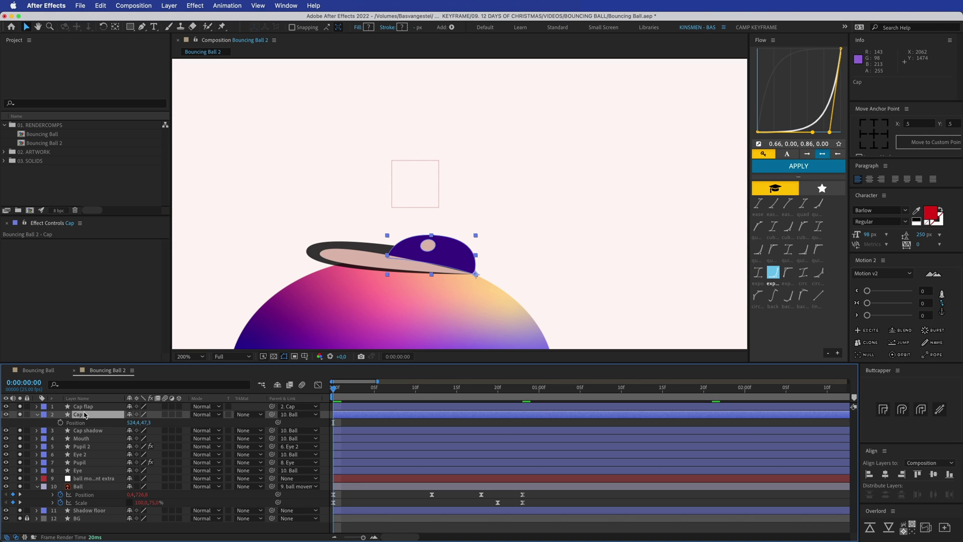
key(shift+r)
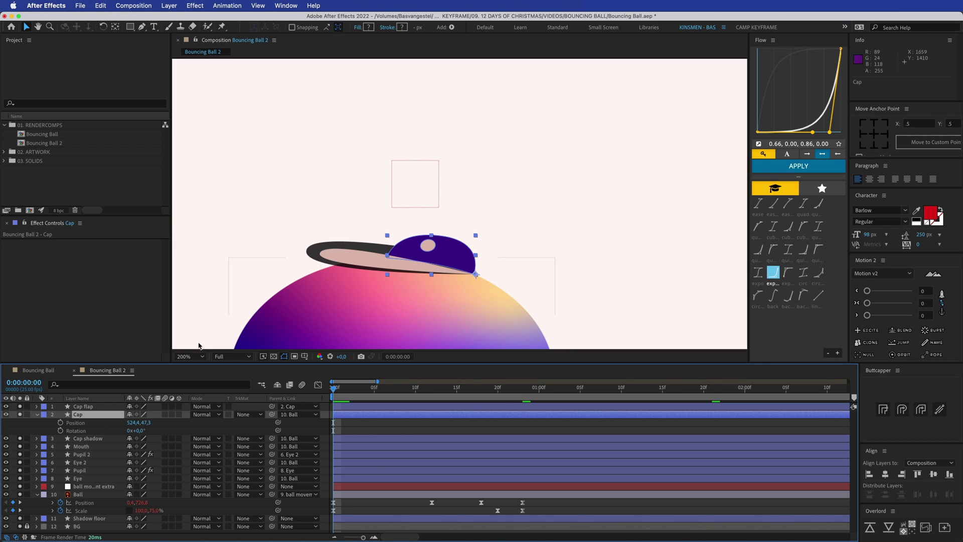
click(61, 423)
click(61, 430)
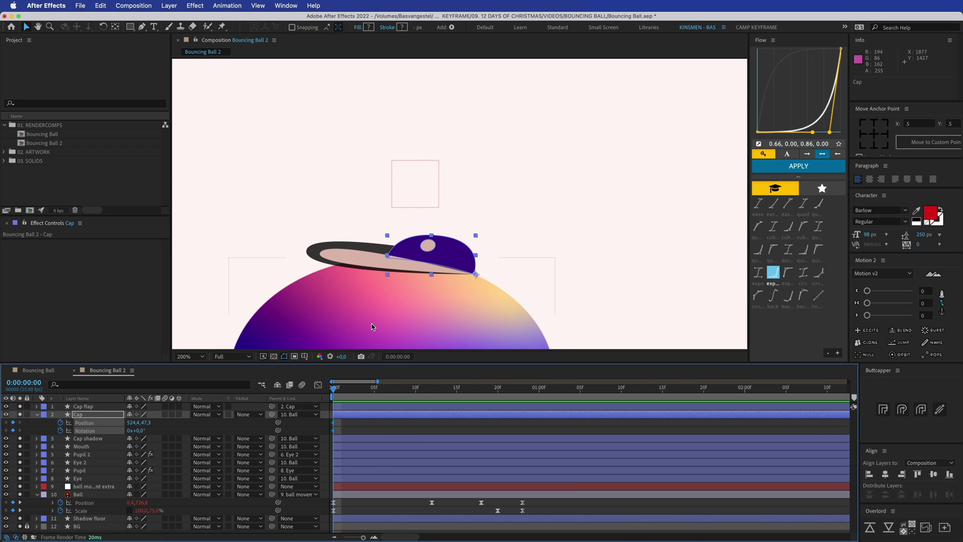
key(comma)
Step: At frame 16, nudge the cap upward and tilt it back
drag(415, 390, 465, 390)
key(h)
key(v)
key(shift+Up)
key(shift+Up)
key(shift+Up)
key(shift+Up)
key(w)
drag(435, 134, 439, 127)
Step: Shift the Cap flap slightly left and down at frame 16
click(527, 420)
key(space)
drag(536, 191, 519, 256)
key(period)
key(period)
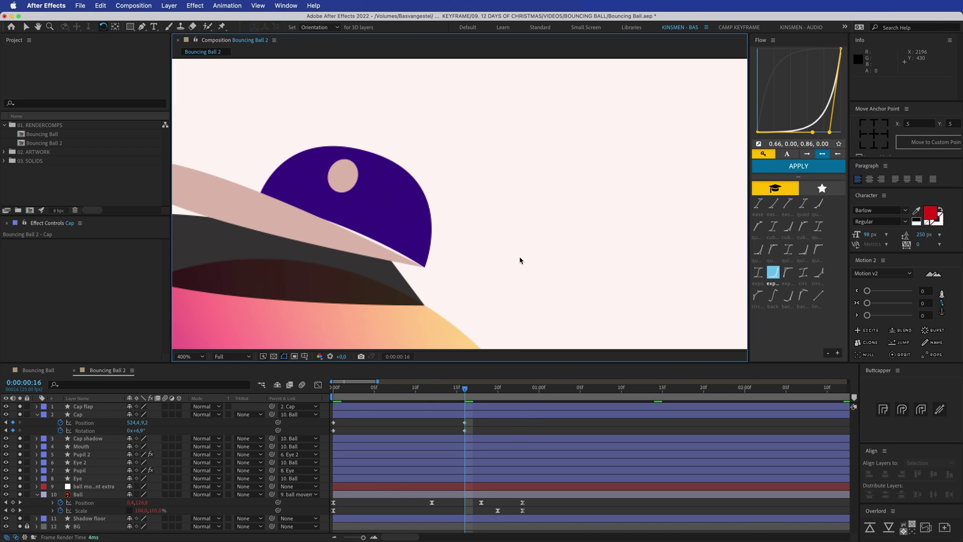
click(366, 245)
key(h)
drag(366, 245, 434, 233)
key(v)
mouse_move(318, 205)
mouse_down()
mouse_move(306, 208)
mouse_move(305, 197)
mouse_up()
key(w)
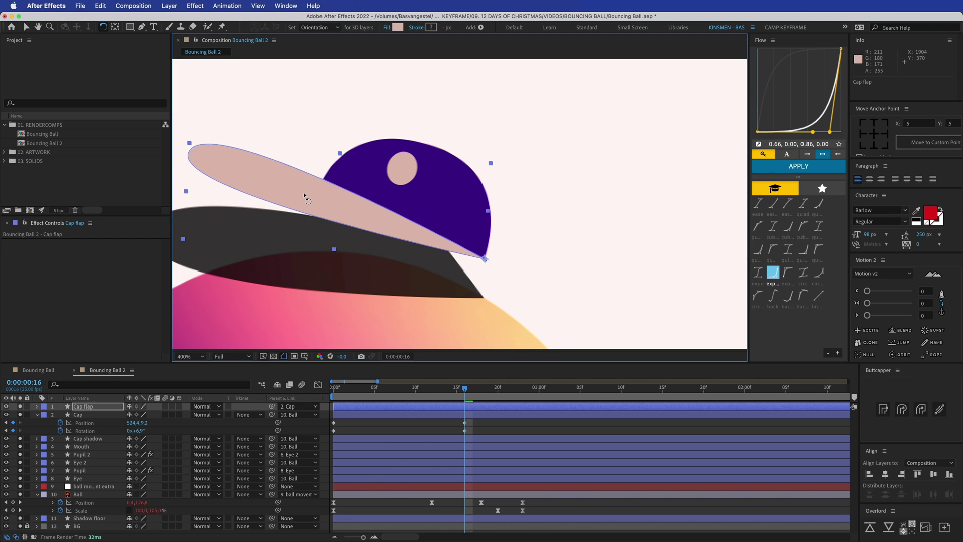
key(comma)
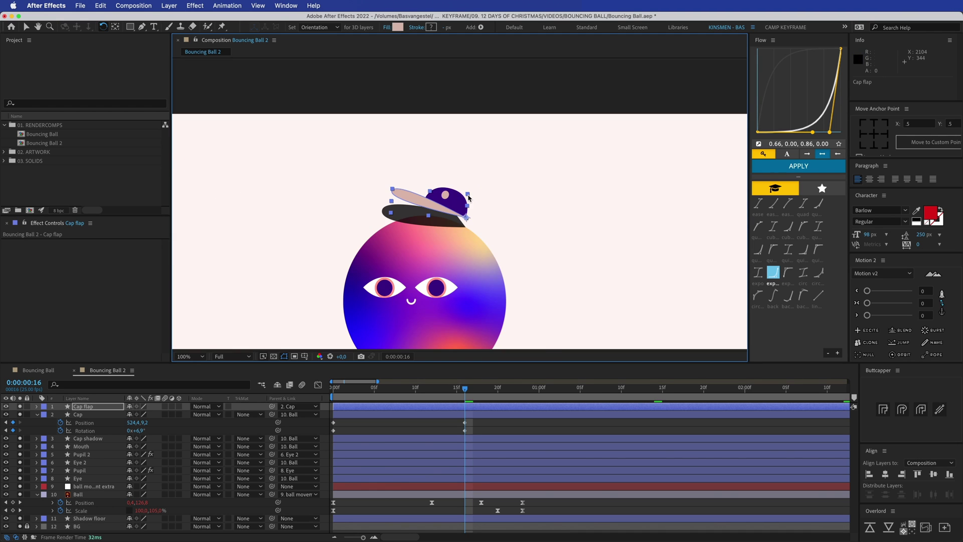
key(v)
click(477, 424)
Step: Copy the cap's starting Position and Rotation keyframes to frame 23
click(333, 423)
key(super+c)
click(521, 390)
click(333, 431)
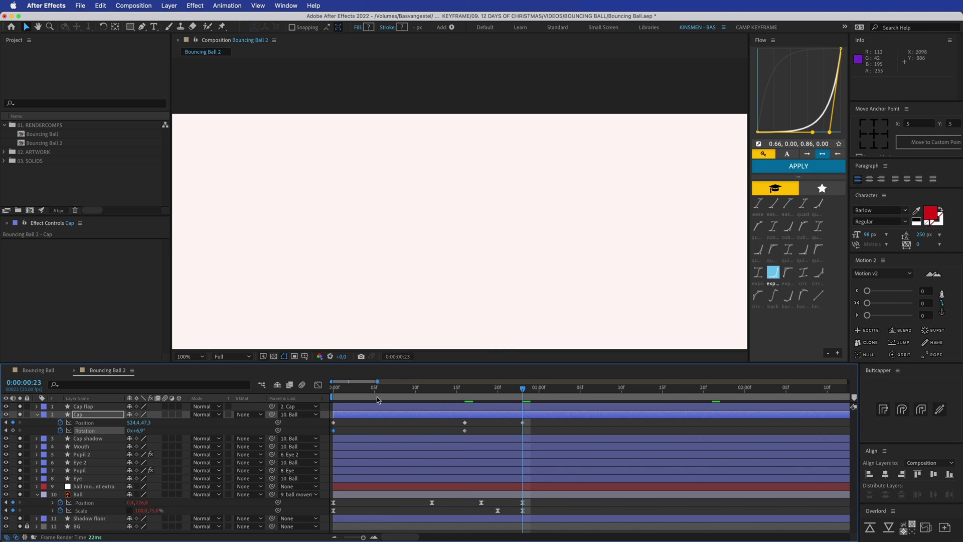
key(super+c)
key(super+v)
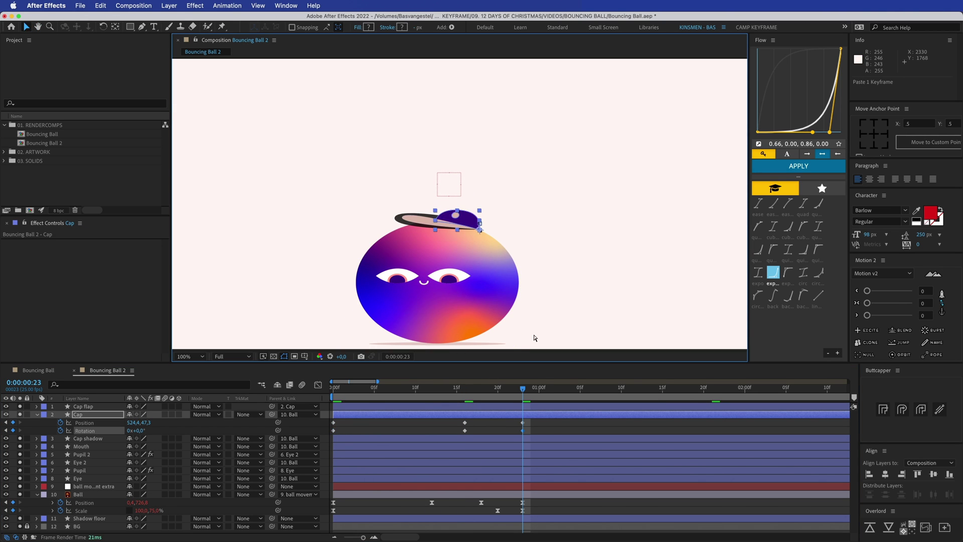
click(535, 432)
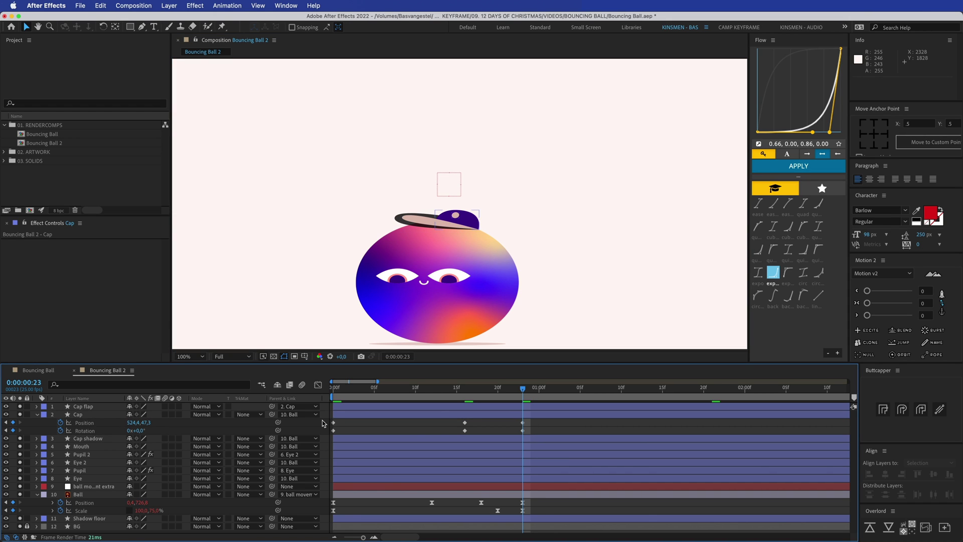
Step: Ease all cap keyframes exponentially, give frames 16 and 23 a different curve, and preview
drag(324, 423, 529, 435)
click(788, 272)
click(803, 166)
drag(452, 420, 530, 435)
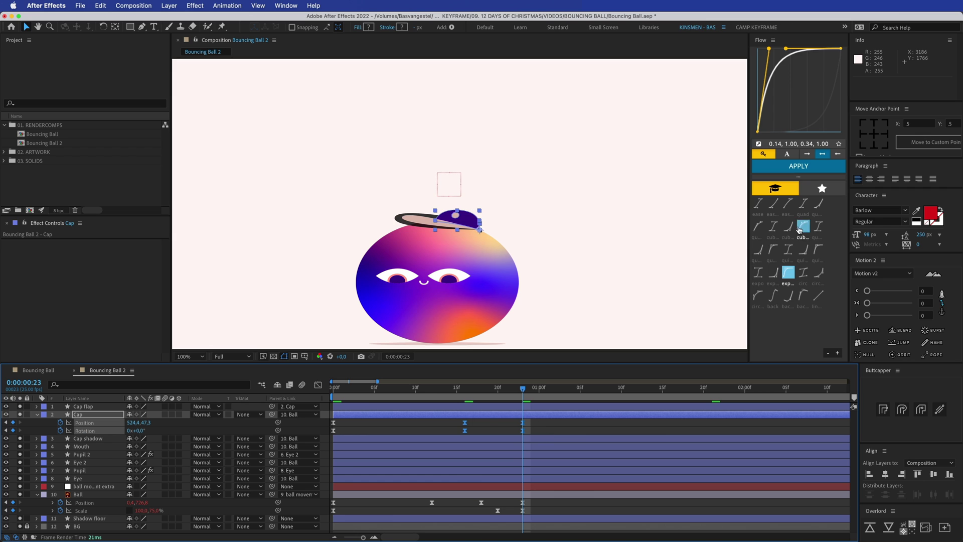
click(773, 273)
click(796, 168)
click(418, 427)
drag(353, 390, 331, 389)
scroll(473, 292, down, 2)
key(space)
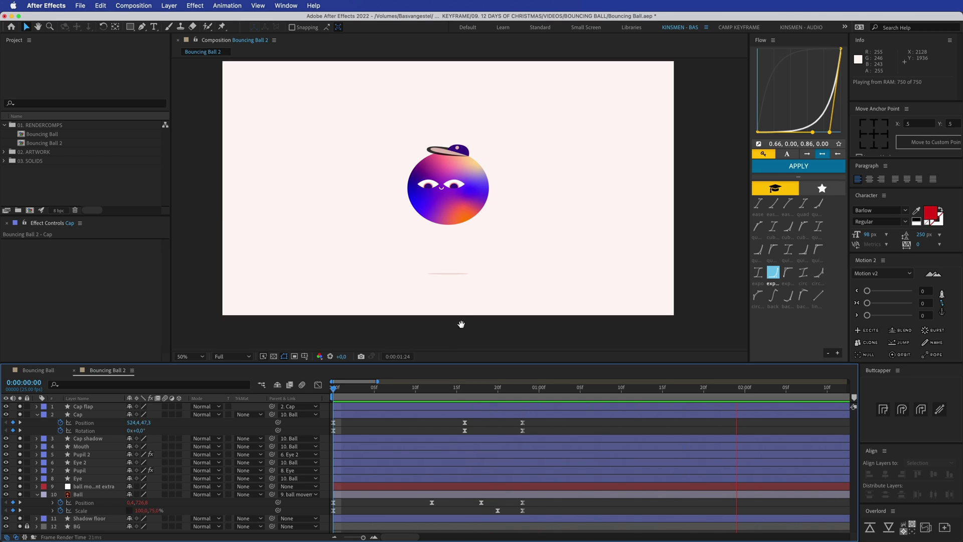
Step: Add loopOut() expressions to the Cap's Position and Rotation and preview the loop
click(116, 432)
alt+click(60, 423)
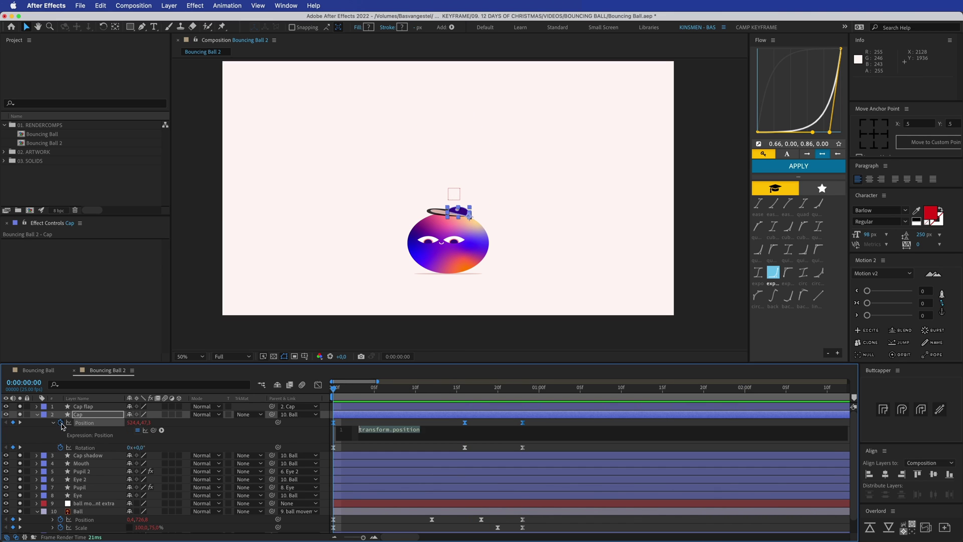
text(loop)
key(Down)
key(Down)
key(Return)
click(359, 398)
alt+click(61, 447)
key(super+v)
click(355, 398)
key(space)
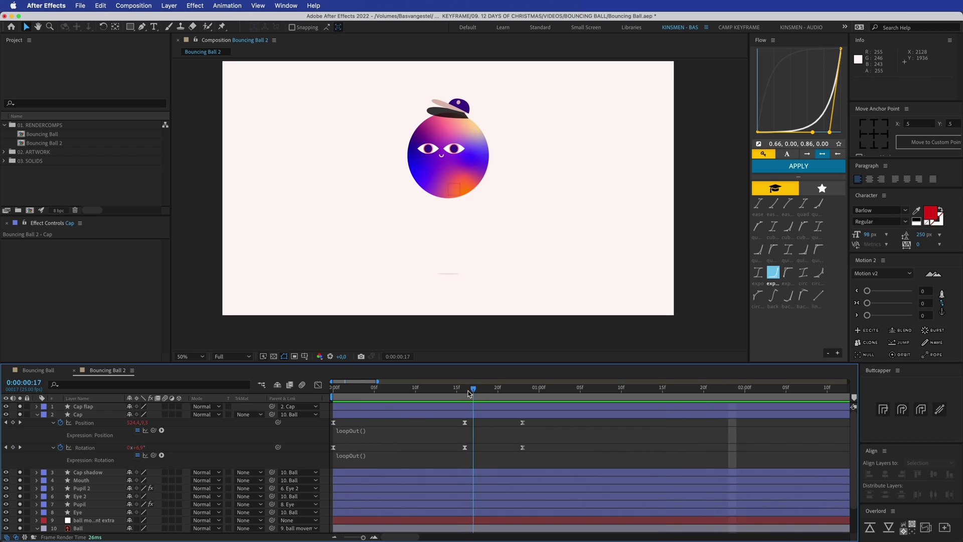
key(space)
Step: Tilt the cap a little further at frame 16 and preview from the first frame
click(457, 103)
key(w)
drag(453, 99, 455, 96)
click(543, 424)
drag(460, 390, 332, 392)
key(space)
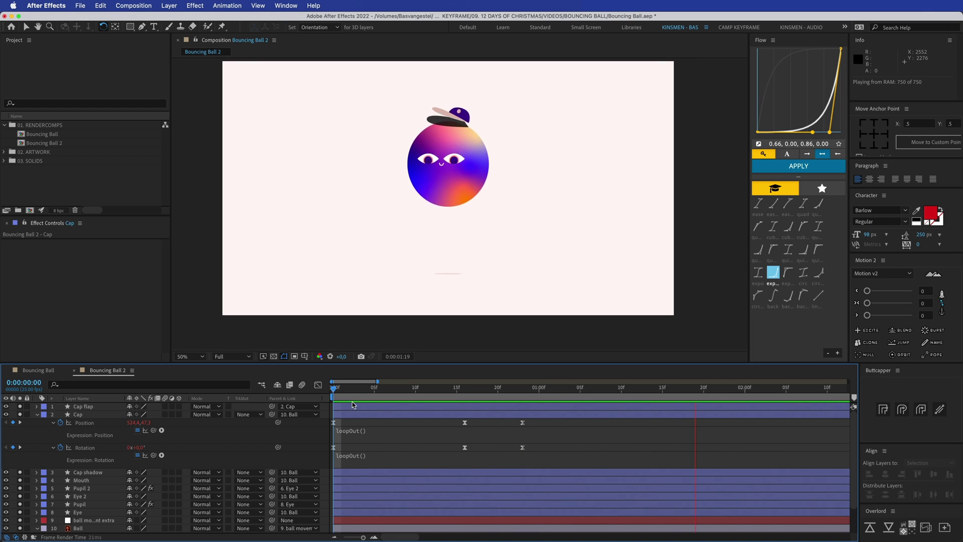
key(space)
Step: Drag the middle Position and Rotation keyframes from frame 16 to 18 and replay the preview
drag(470, 422, 463, 451)
drag(465, 448, 482, 447)
drag(481, 391, 469, 393)
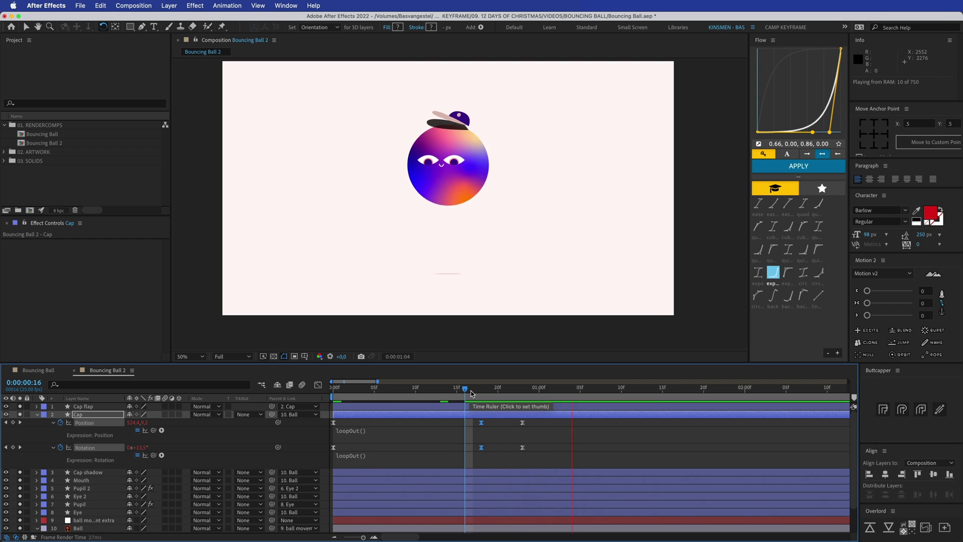
click(333, 389)
key(space)
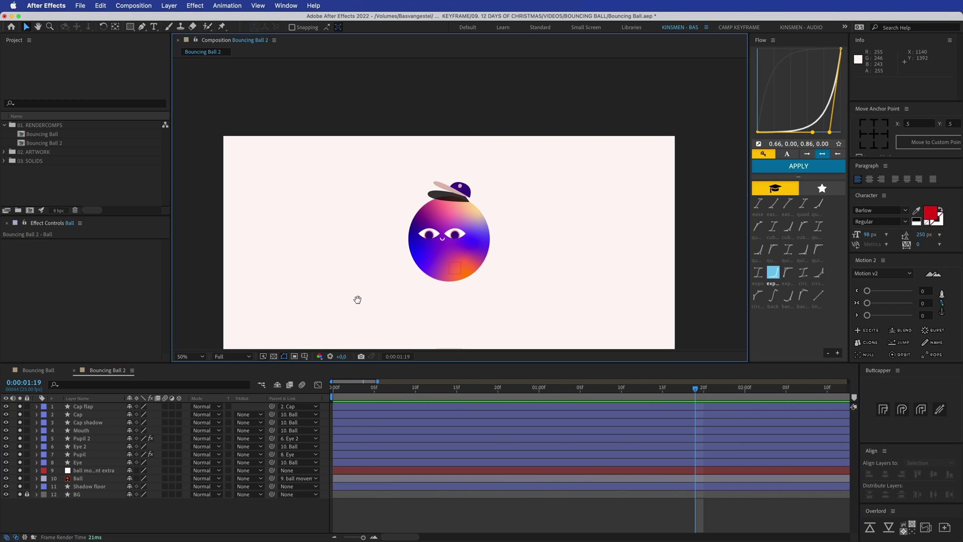
drag(357, 300, 355, 296)
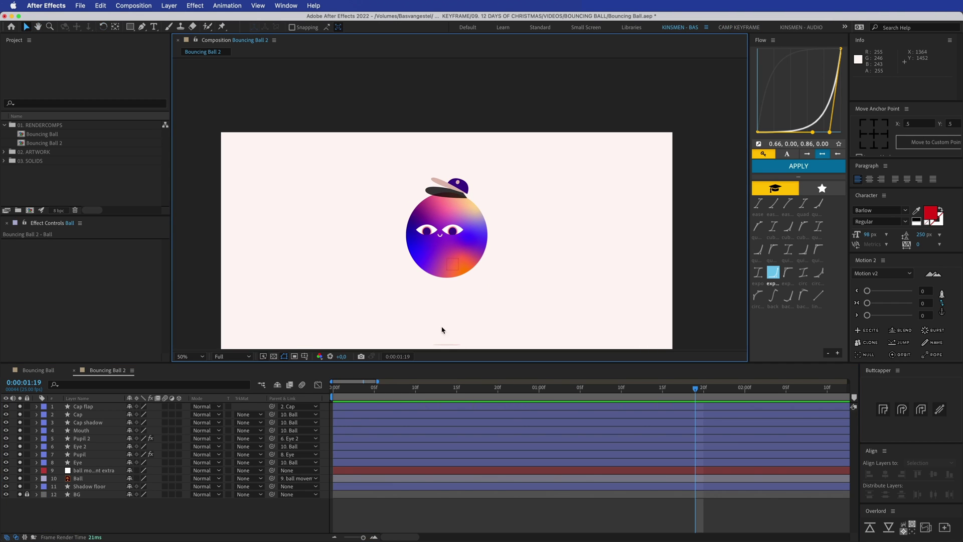
Step: Duplicate the Ball layer above Cap shadow and rename the copy 'Cap shadow matte'
click(449, 193)
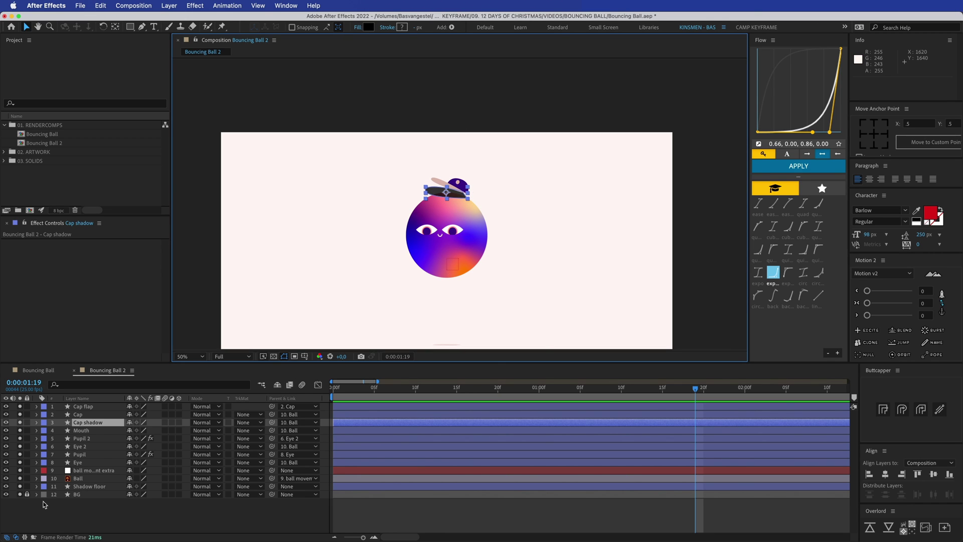
click(78, 514)
click(80, 479)
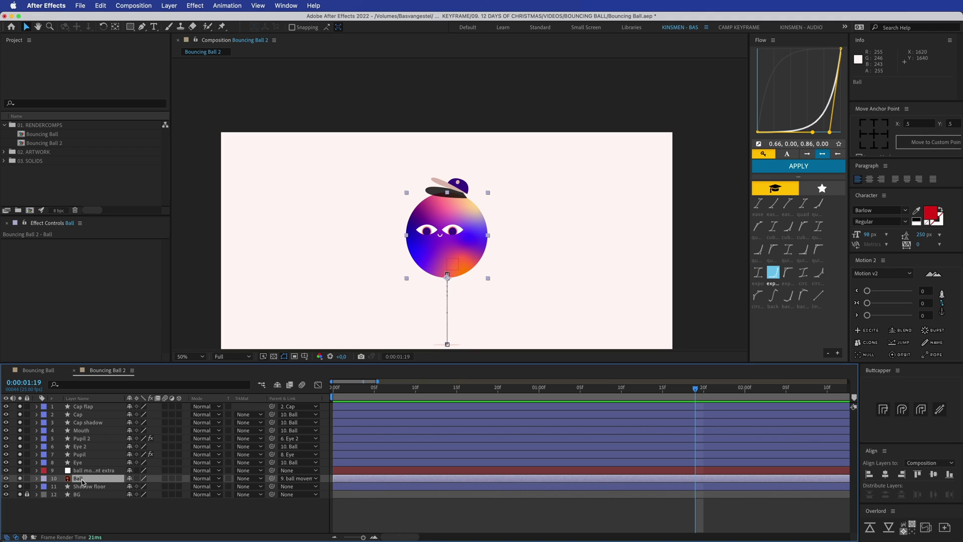
key(super+d)
drag(82, 479, 91, 424)
key(Return)
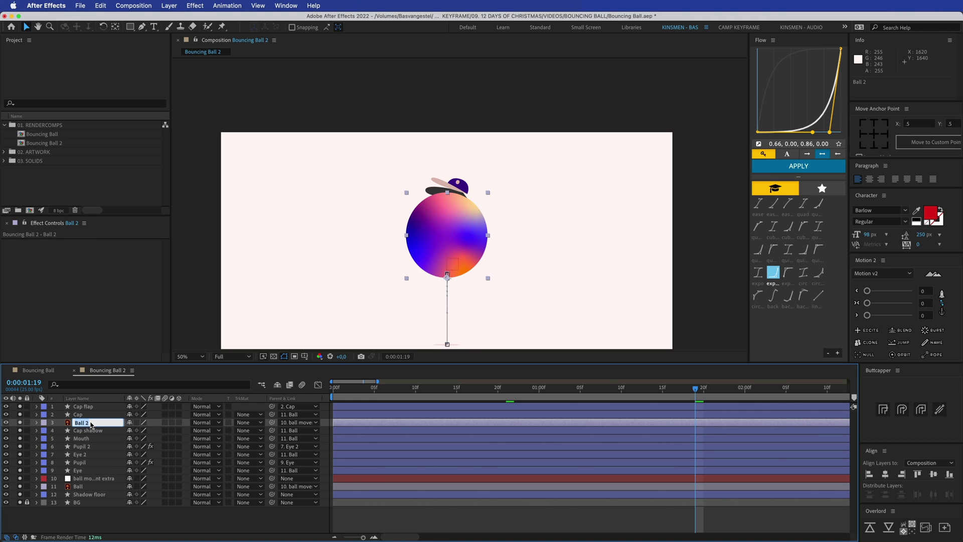
text(Cap shadow matte)
key(Return)
Step: Set Cap shadow's track matte to Alpha Matte from Cap shadow matte
click(91, 431)
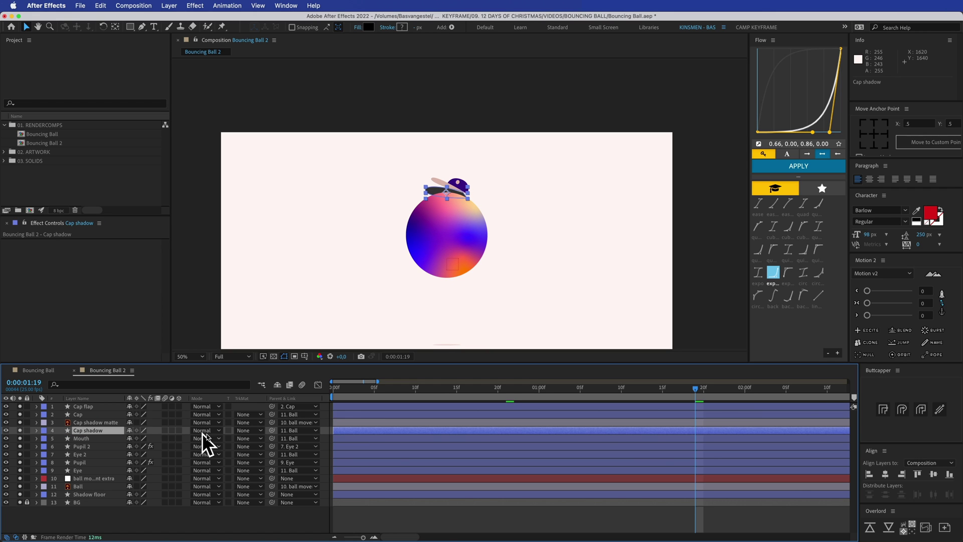
click(254, 435)
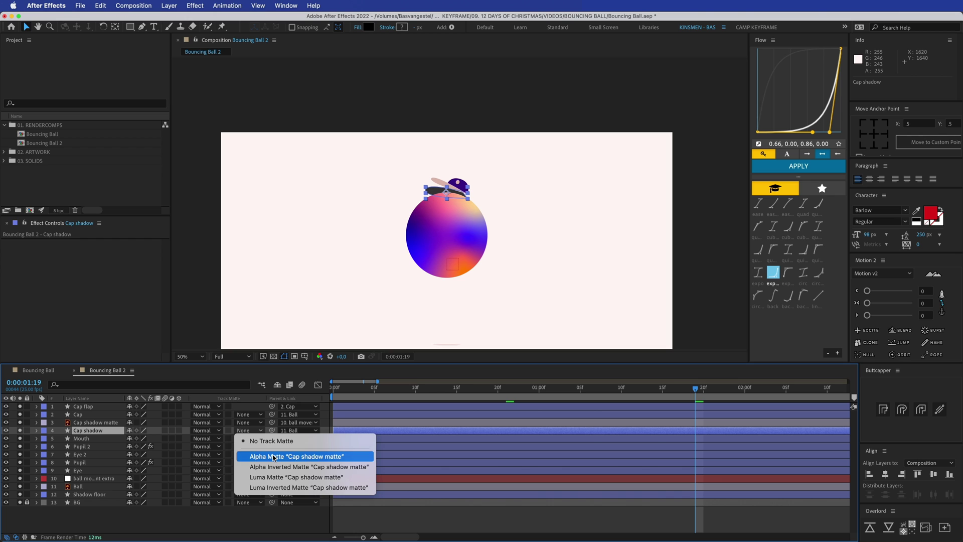
click(295, 455)
click(396, 514)
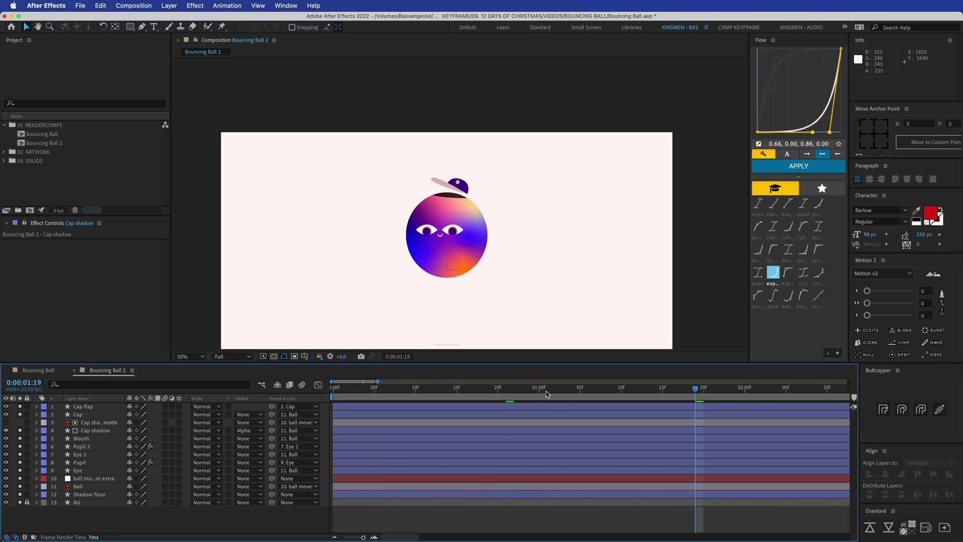
Step: Return to the first frame and reveal every layer's animated properties with E
drag(647, 395, 332, 394)
drag(515, 248, 516, 218)
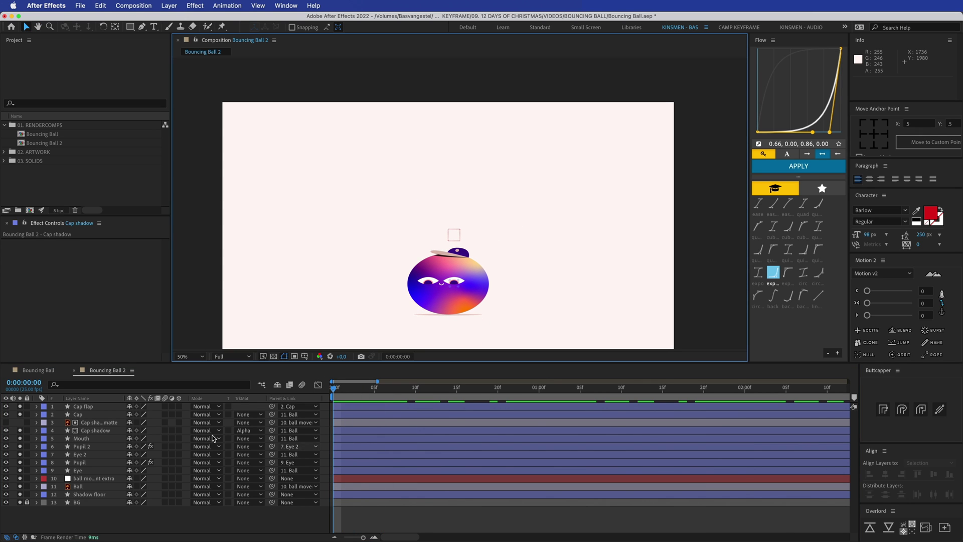
drag(336, 390, 300, 390)
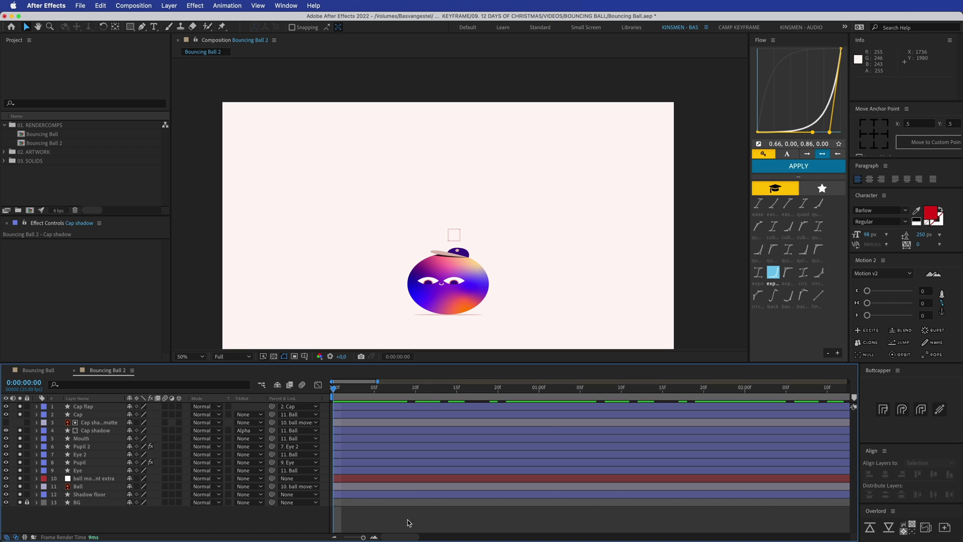
key(e)
key(e)
scroll(369, 462, down, 5)
scroll(369, 461, up, 8)
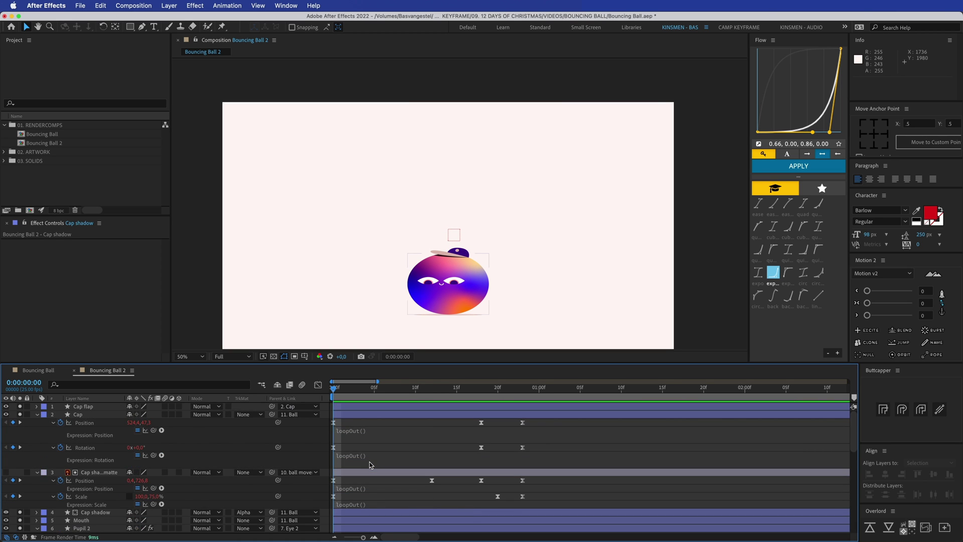
Step: Collapse the layer properties and preview both the Bouncing Ball 2 and original Bouncing Ball comps
key(e)
key(e)
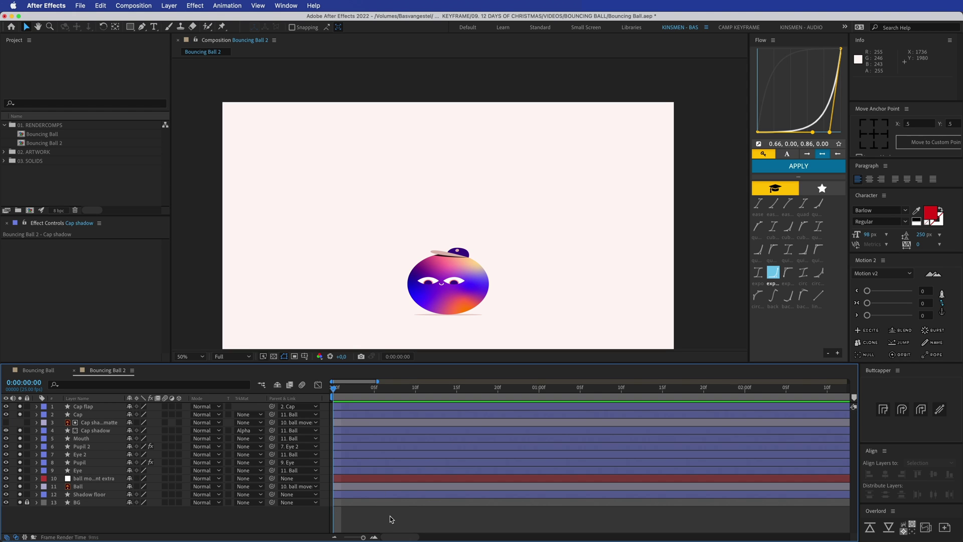
key(space)
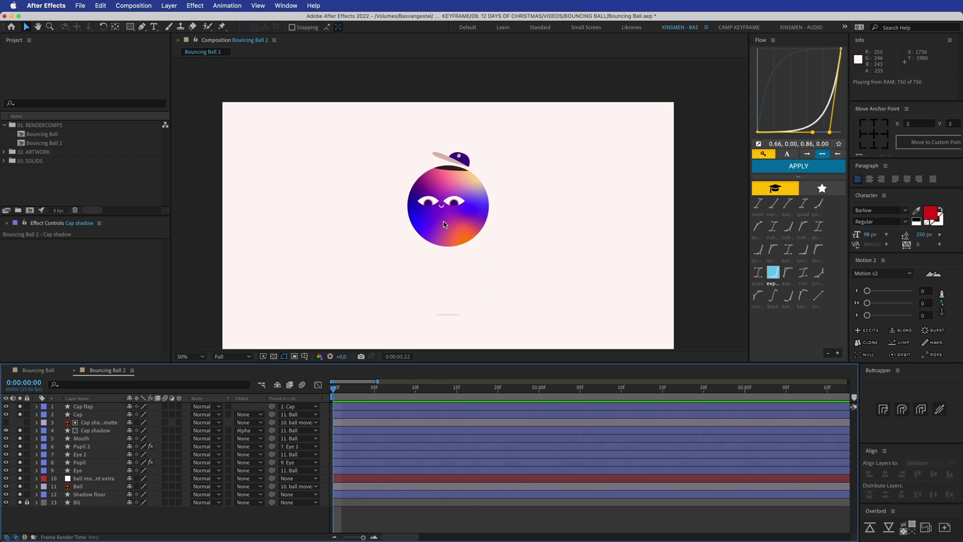
click(34, 371)
key(space)
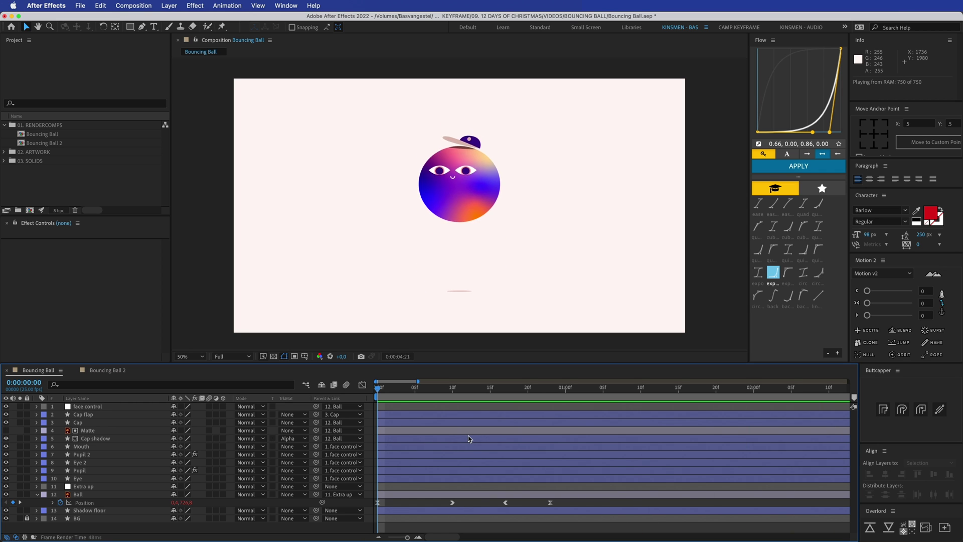
click(108, 370)
Step: Check the original comp's Cap shadow opacity (50%), then select Cap shadow in Bouncing Ball 2
drag(426, 388, 234, 397)
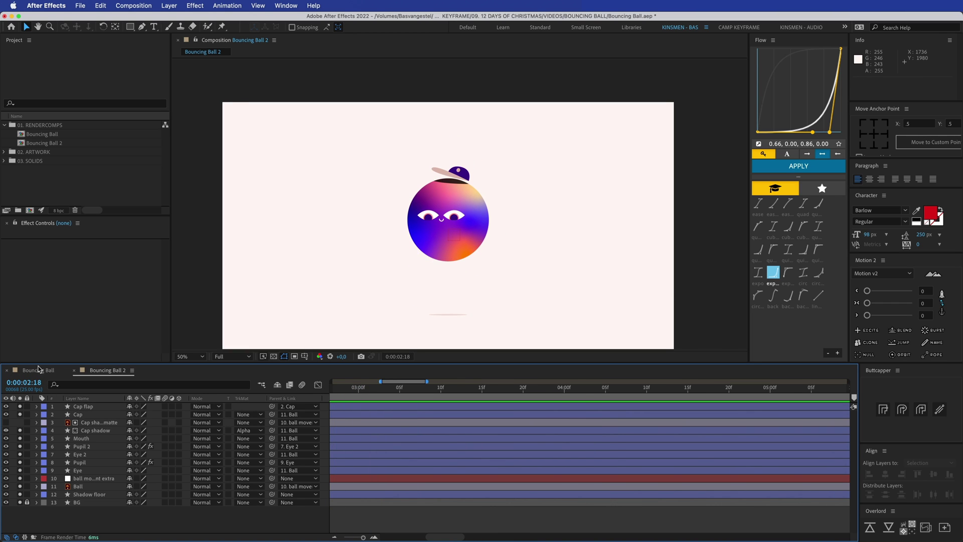
click(39, 370)
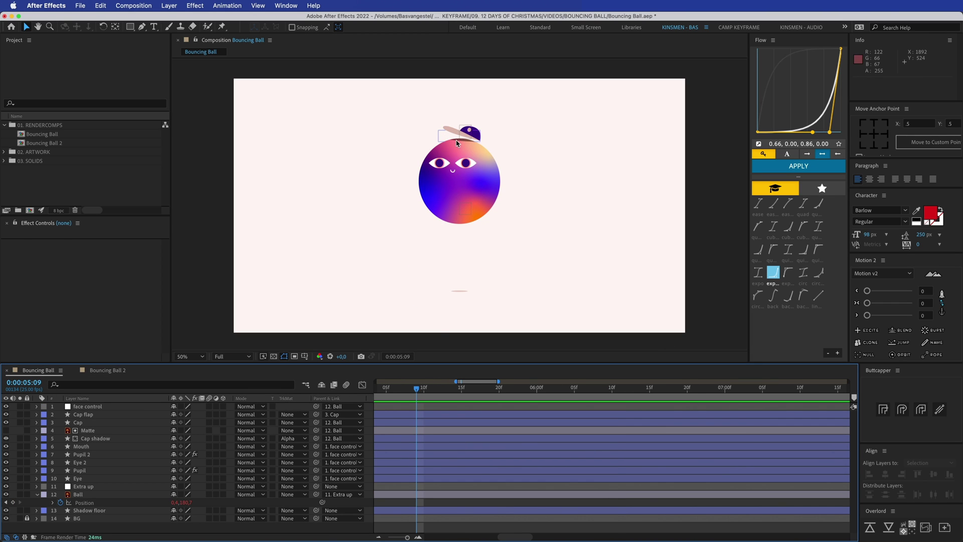
click(456, 143)
key(t)
scroll(420, 445, left, 3)
key(t)
click(110, 370)
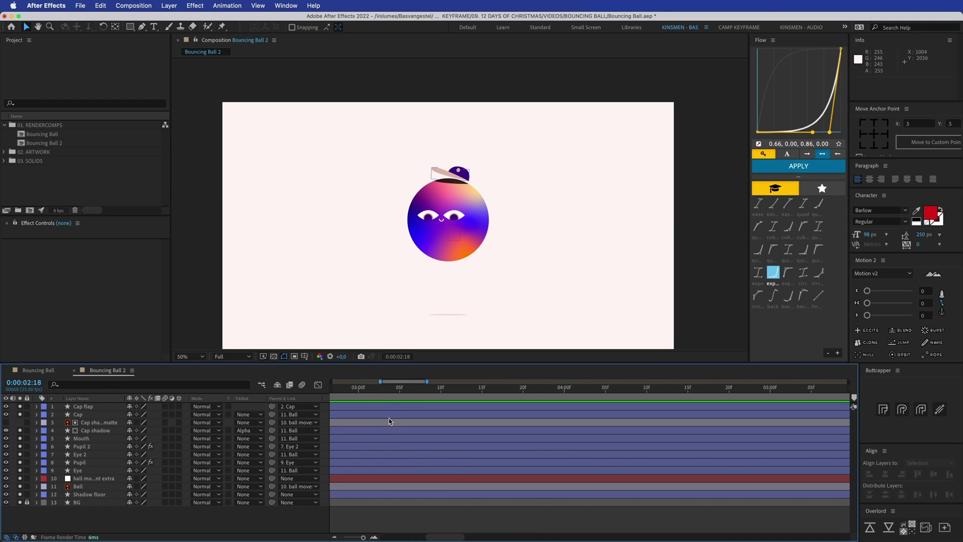
click(446, 184)
Step: Set the Cap shadow opacity to 50% and preview the animation from the start
key(t)
click(133, 439)
key(Return)
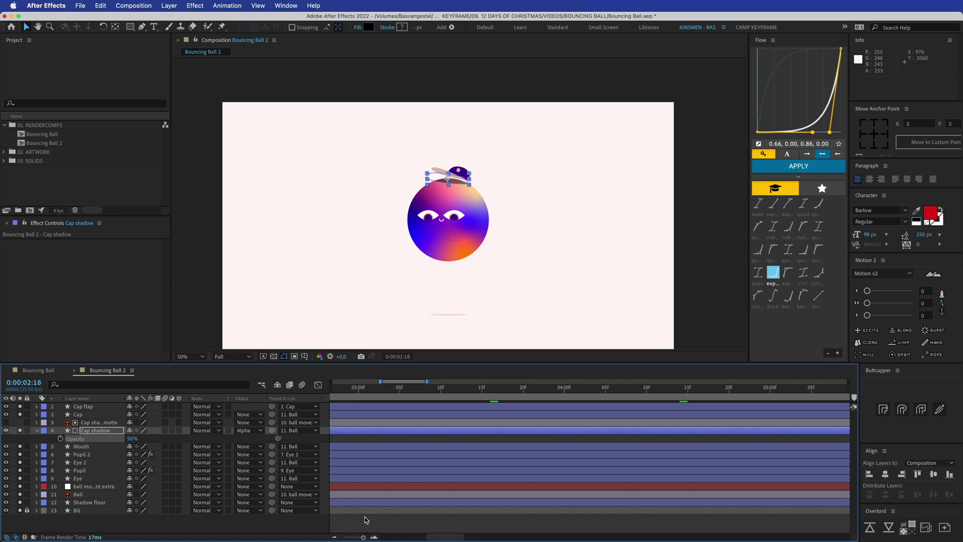
click(377, 516)
key(space)
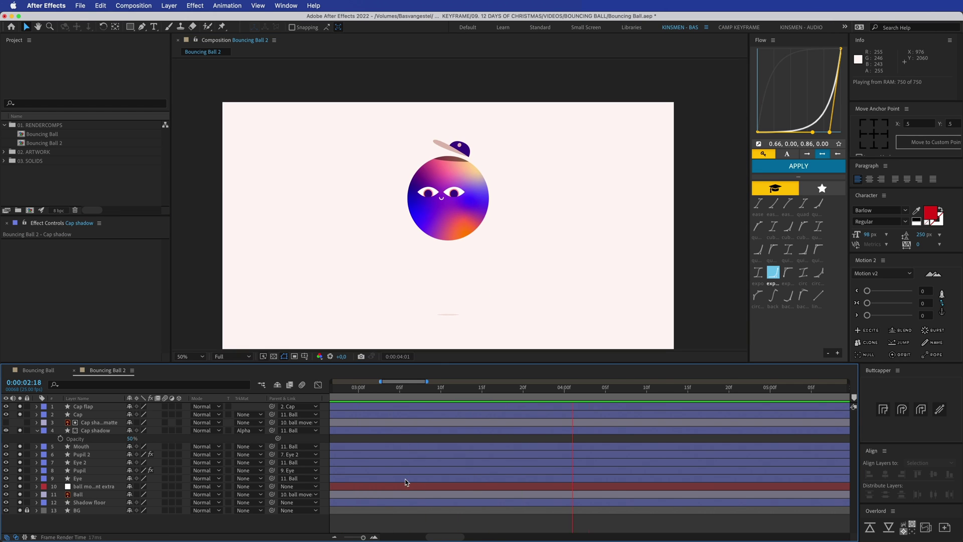
click(350, 389)
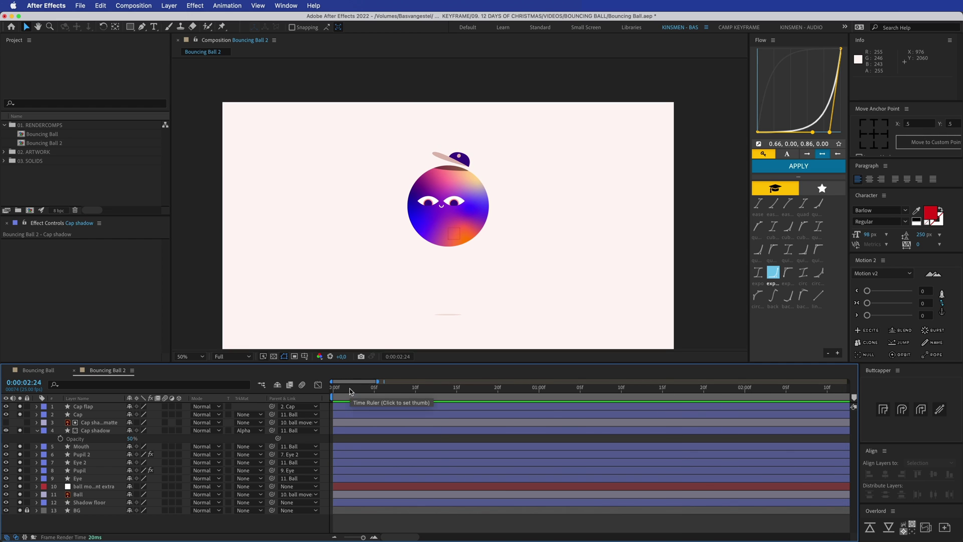
key(Home)
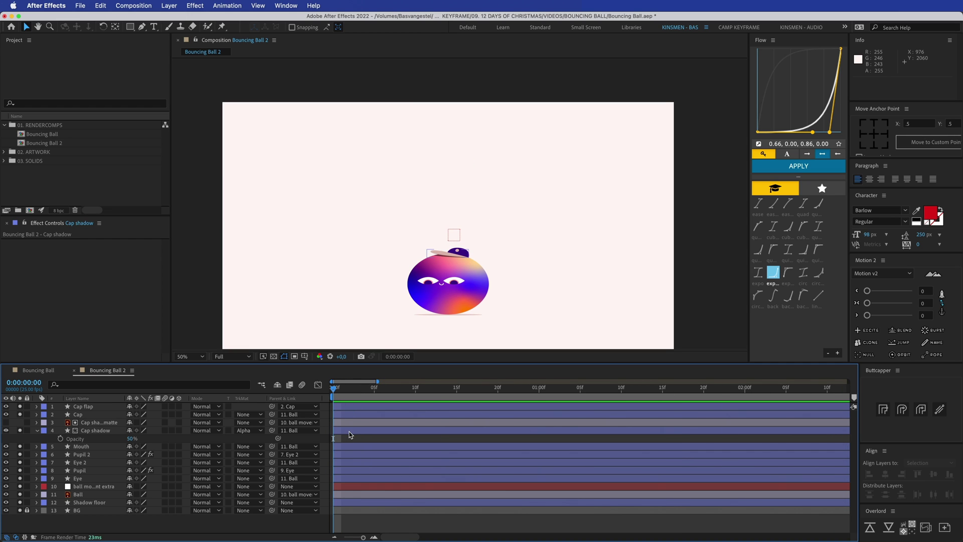
Step: Keyframe the Cap shadow's Position at frame 0 and nudge it upward at frame 15
click(349, 432)
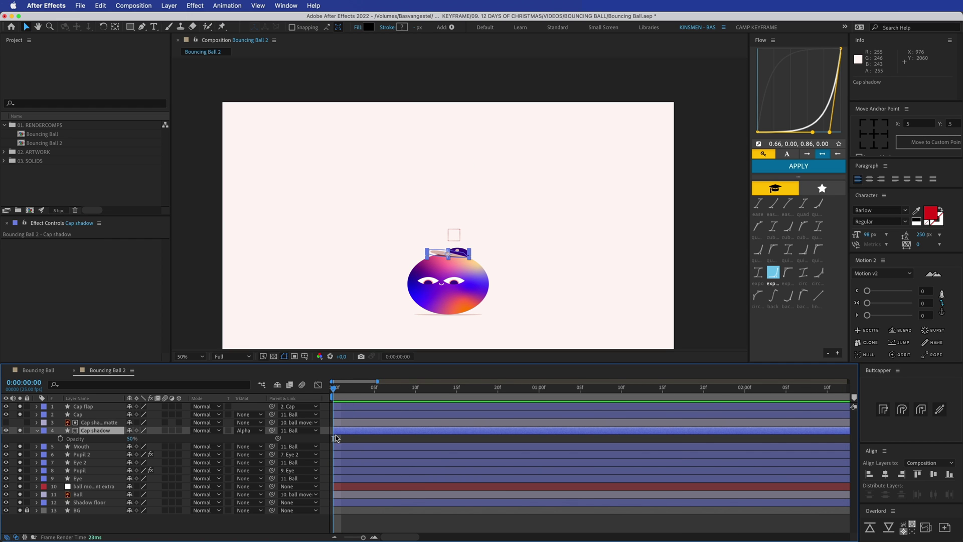
click(80, 495)
key(u)
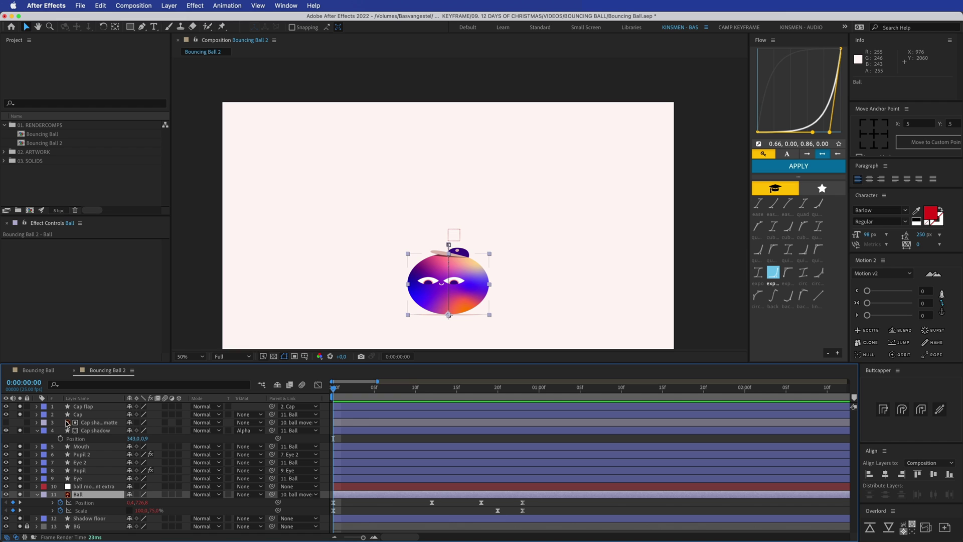
click(60, 438)
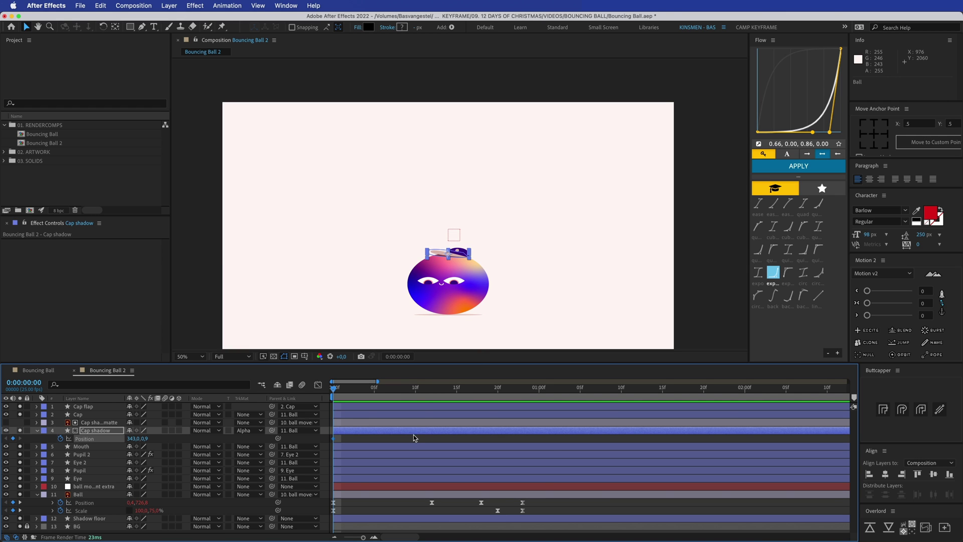
drag(420, 389, 460, 394)
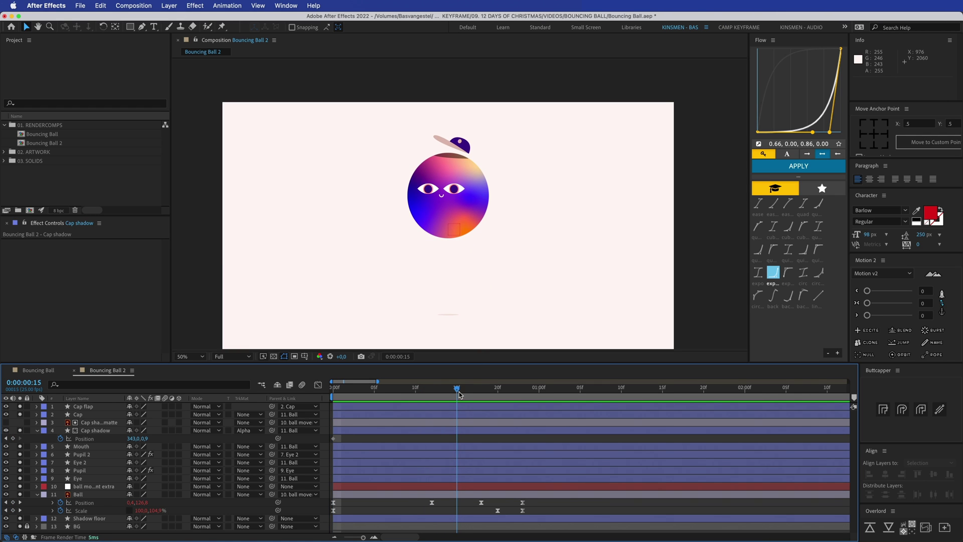
click(441, 432)
key(Up)
key(Up)
key(Up)
key(Up)
key(Up)
key(Up)
key(Up)
key(Up)
key(Up)
key(Up)
Step: Copy the first Position keyframe and paste it at frame 23 to return the shadow
click(333, 439)
key(super+c)
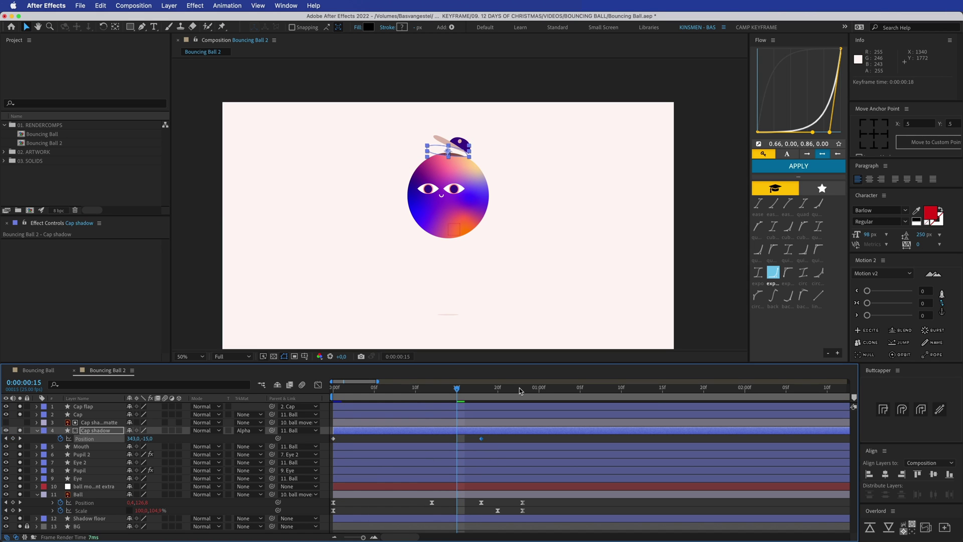
click(519, 387)
key(super+v)
click(487, 440)
Step: Ease the Cap shadow's Position keyframes with Flow curve presets and play the result
mouse_move(323, 437)
mouse_down()
mouse_move(488, 441)
mouse_move(327, 439)
mouse_up()
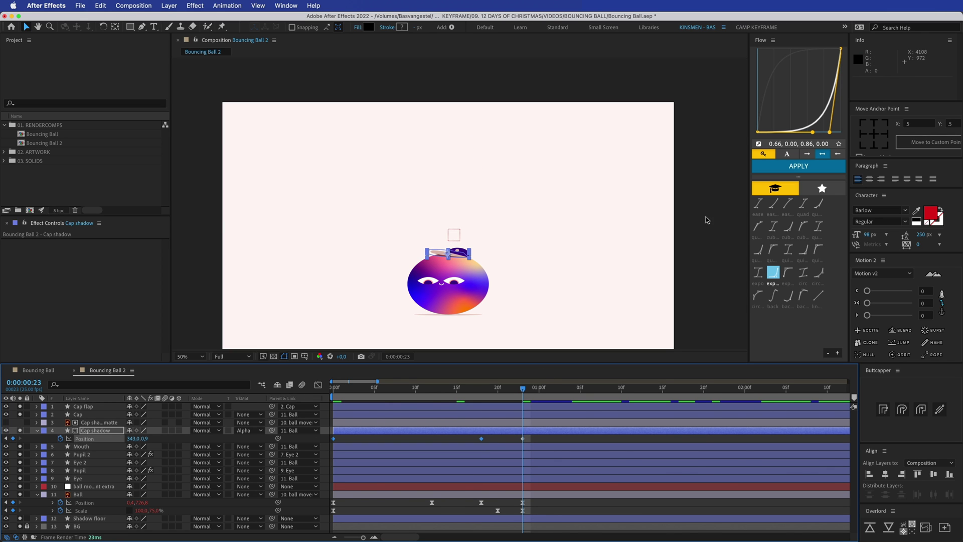
click(788, 272)
click(799, 166)
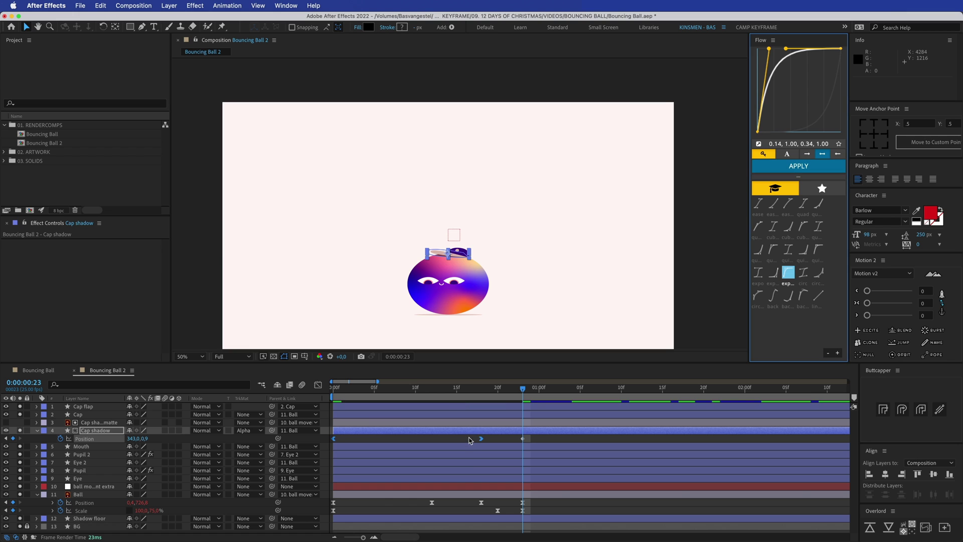
click(772, 273)
click(799, 165)
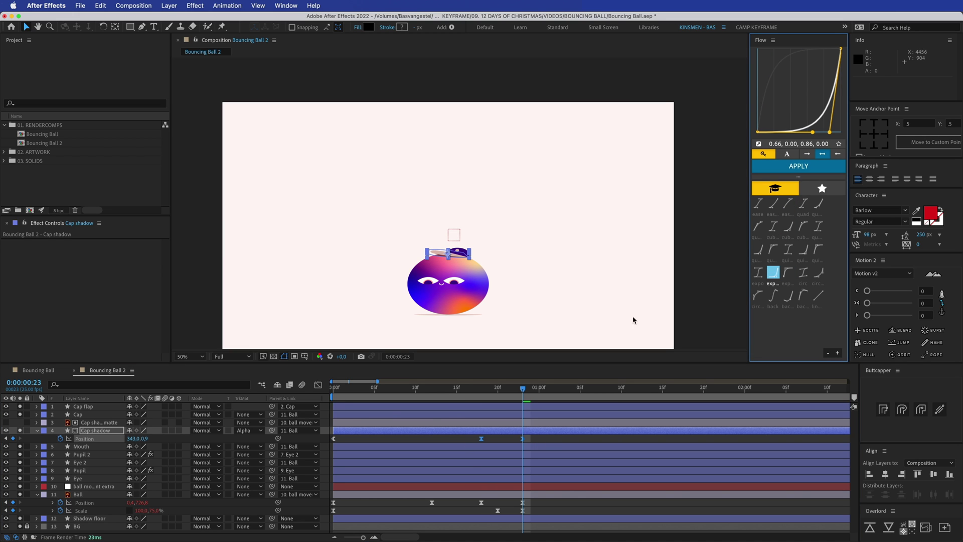
click(633, 320)
key(space)
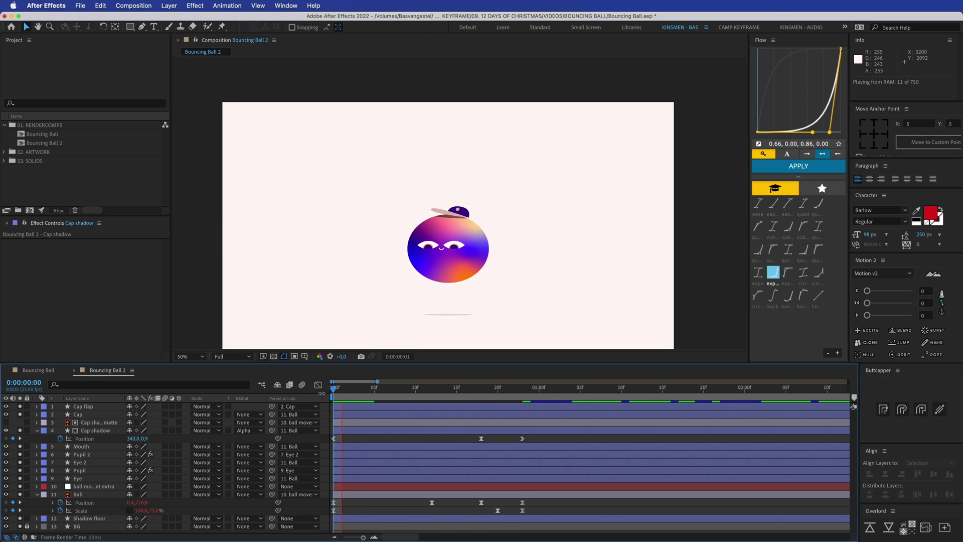